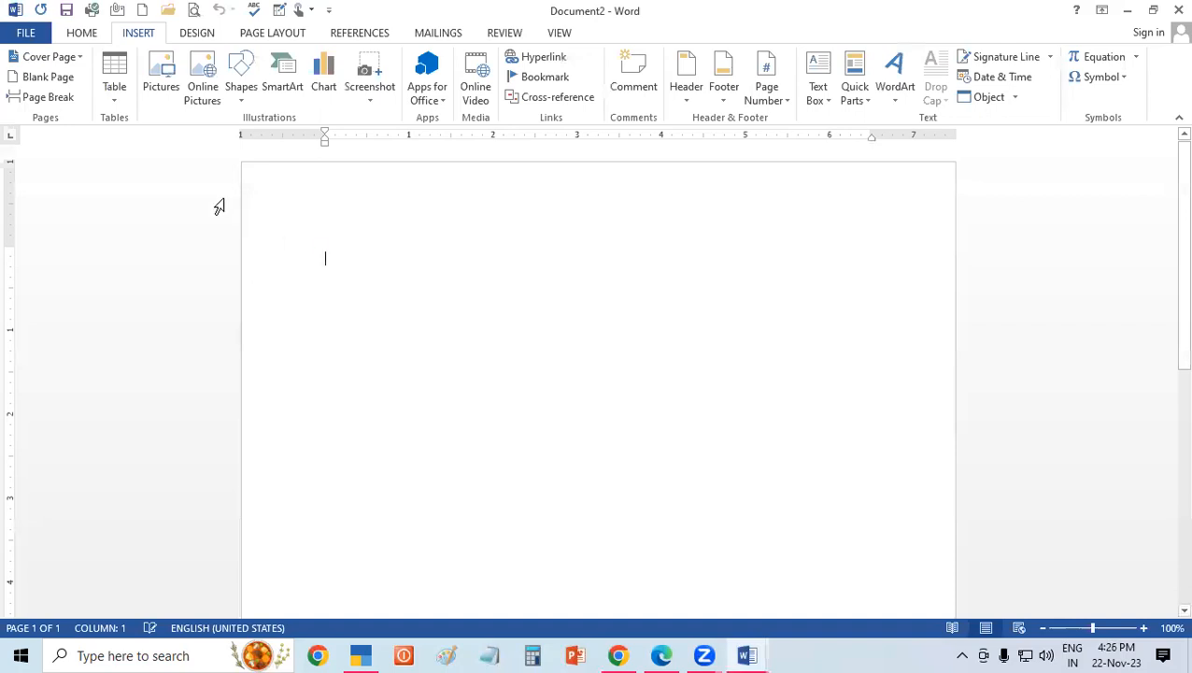
# Insert the picture "logo (1)" from the Music folder into the blank document.
pyautogui.click(160, 76)
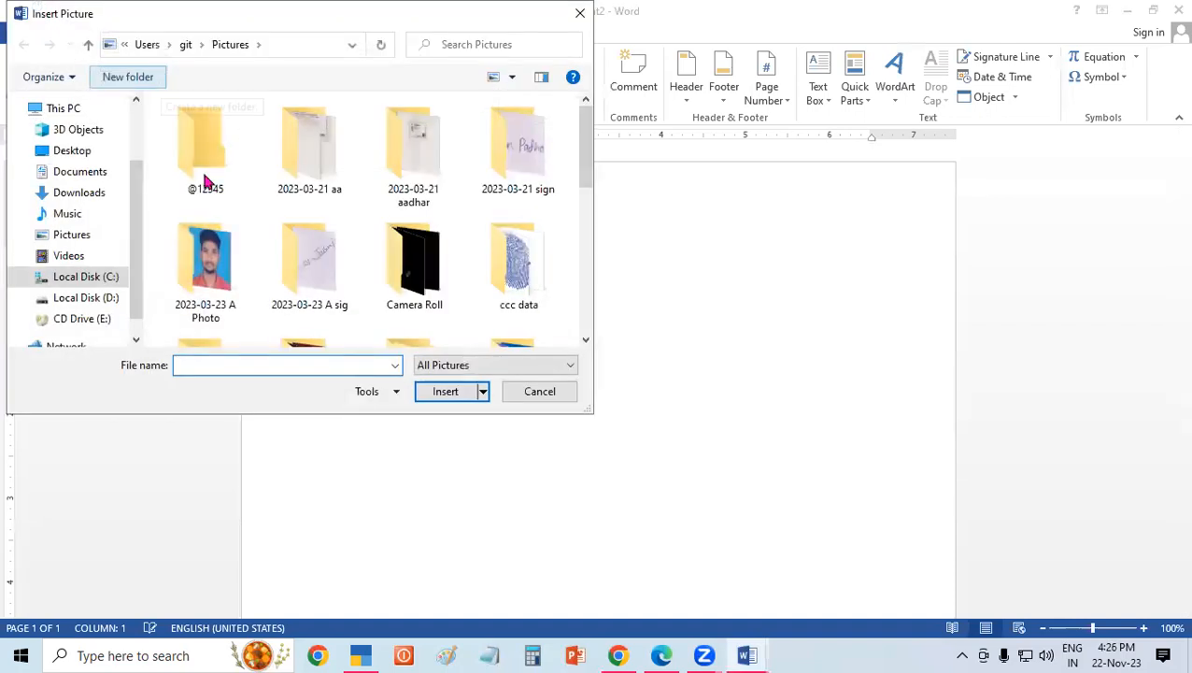
pyautogui.click(88, 216)
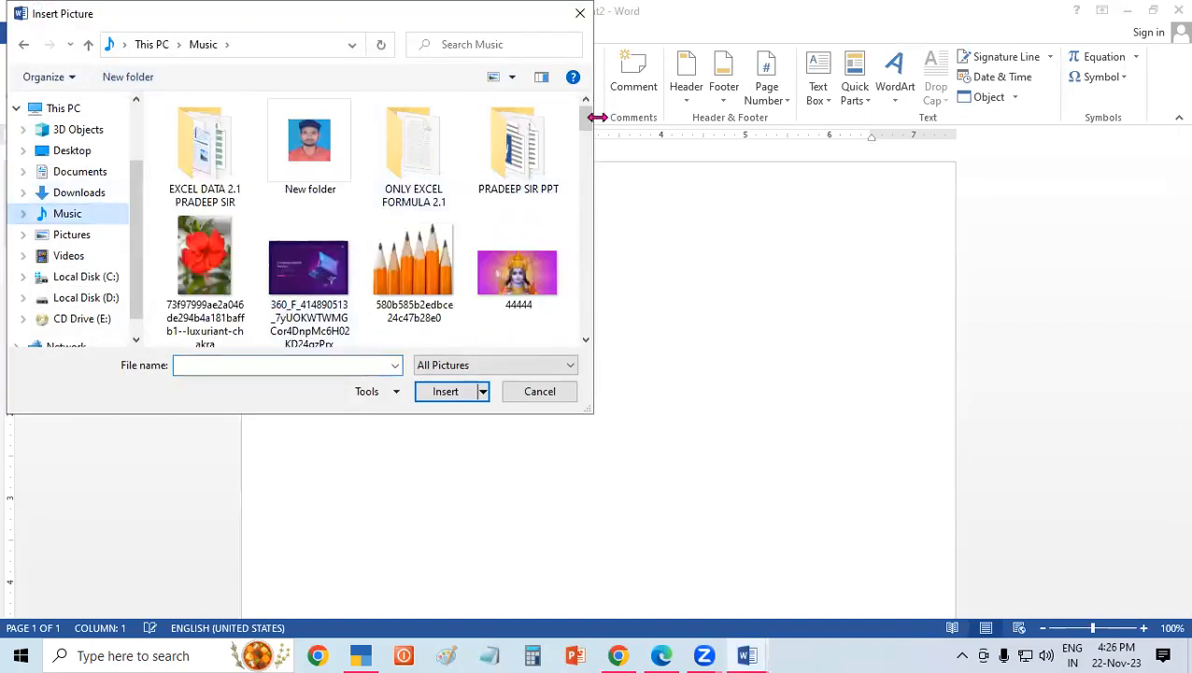
pyautogui.moveTo(591, 120); pyautogui.dragTo(565, 239)
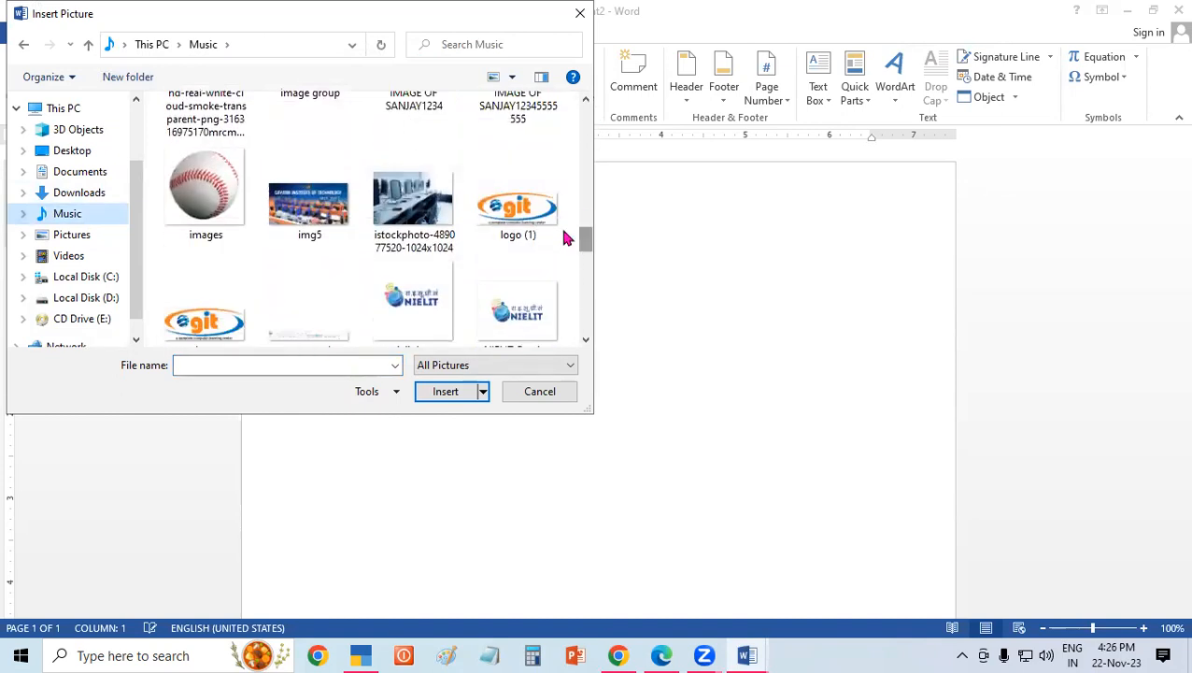
pyautogui.click(517, 206)
pyautogui.click(472, 391)
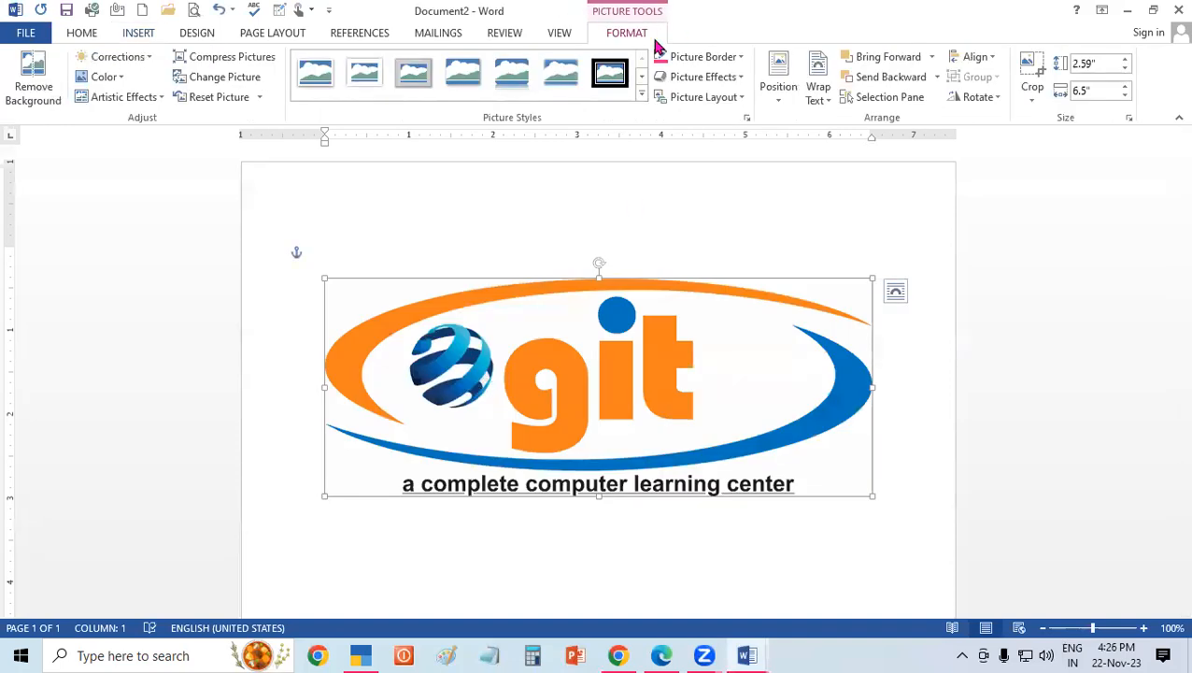
pyautogui.click(395, 203)
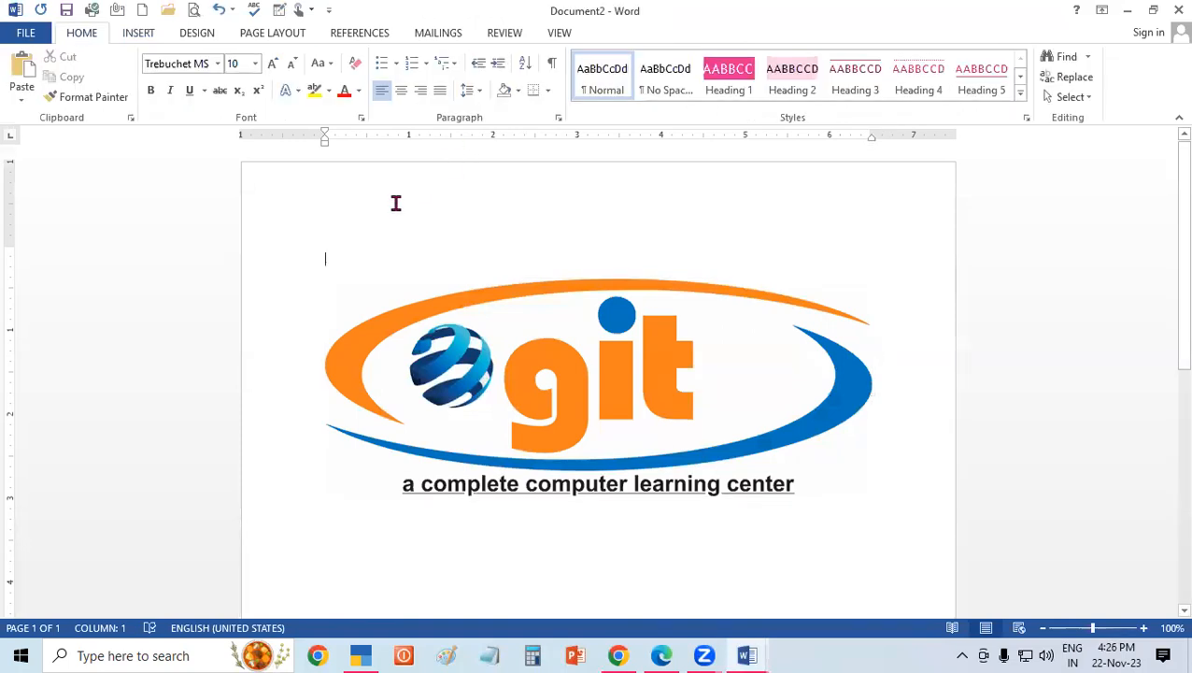
# Delete the inserted logo picture from the page.
pyautogui.click(555, 387)
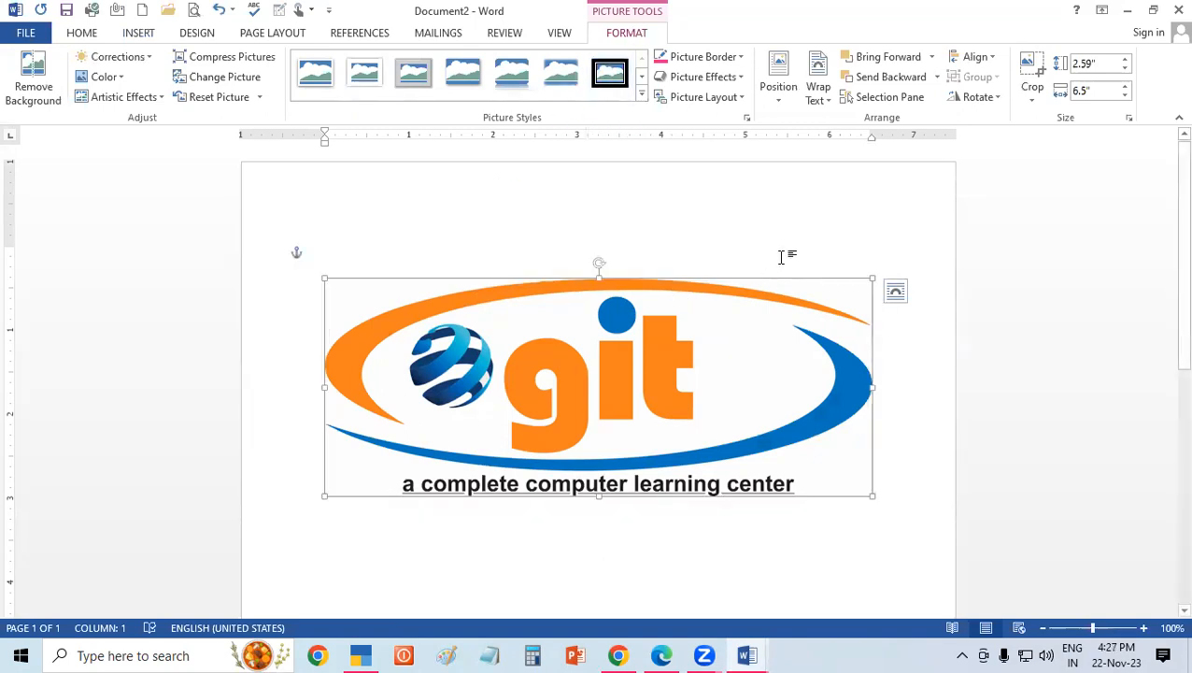
pyautogui.press('Delete')
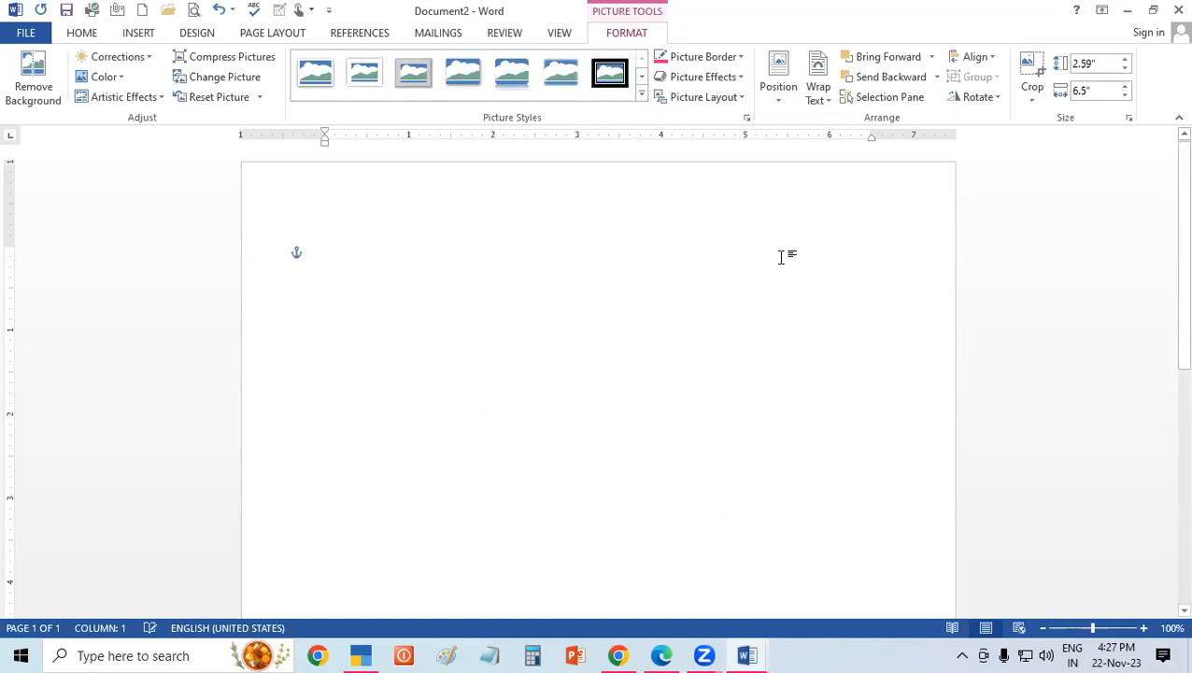
# Search Bing's online pictures for "APPLE IMAGE JPEG".
pyautogui.click(138, 33)
pyautogui.click(203, 98)
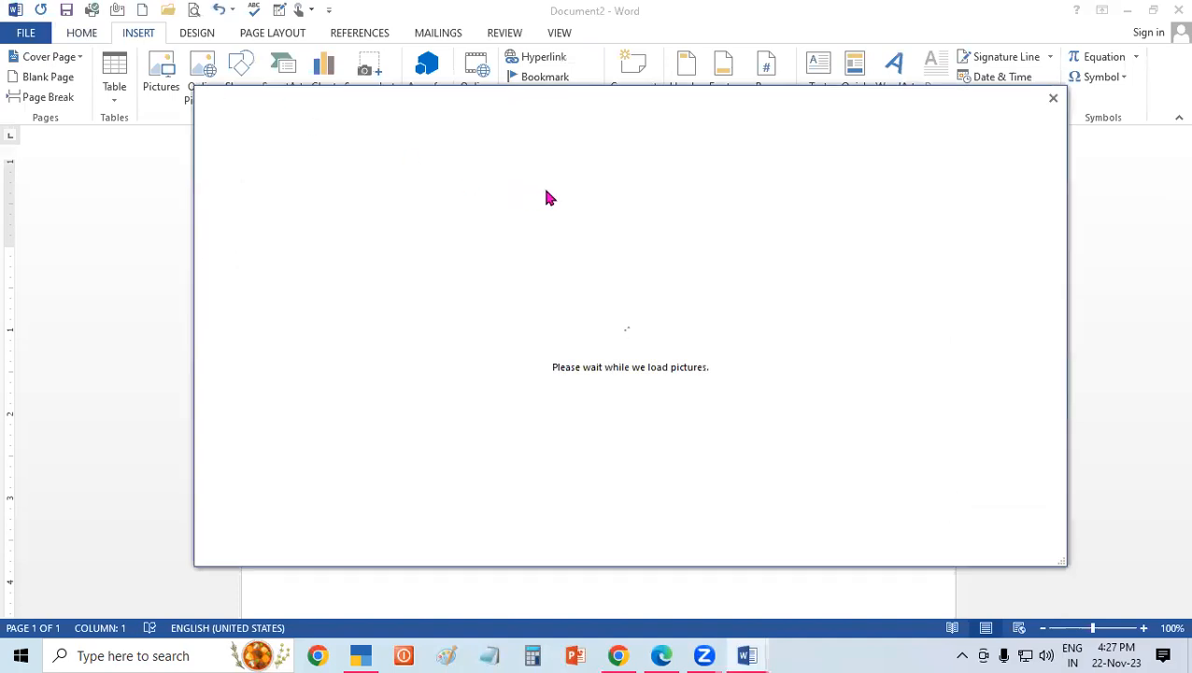
pyautogui.click(716, 183)
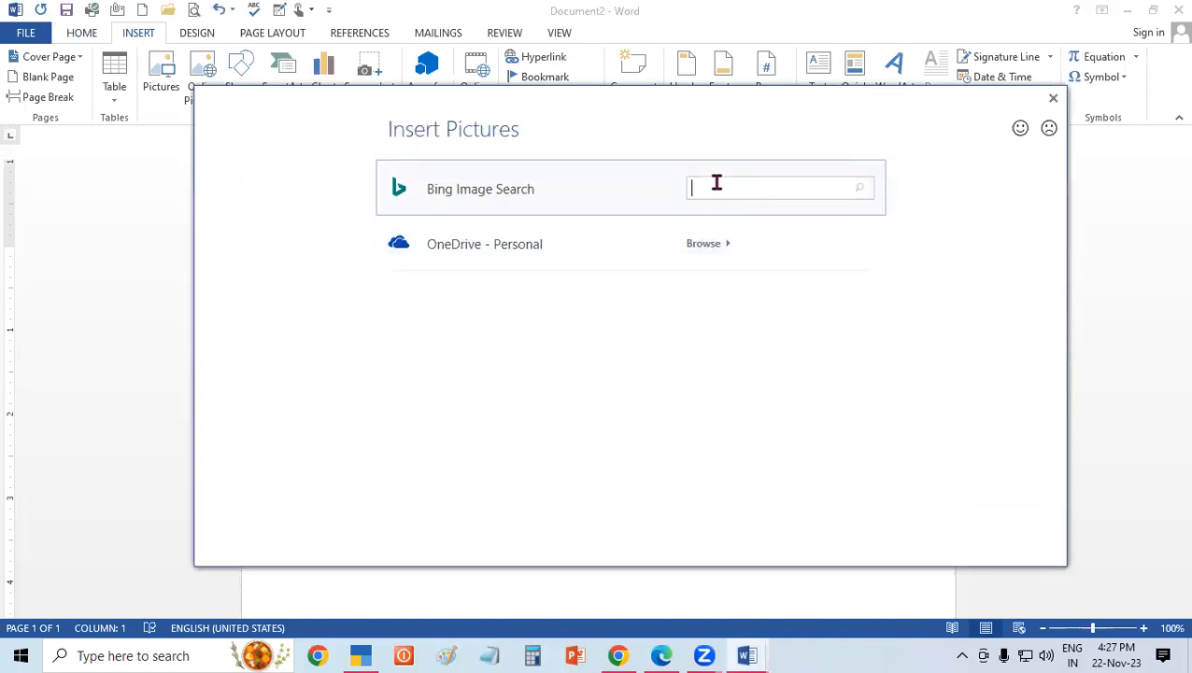
pyautogui.write('APPLE IMAGRE JPEG')
pyautogui.press('Return')
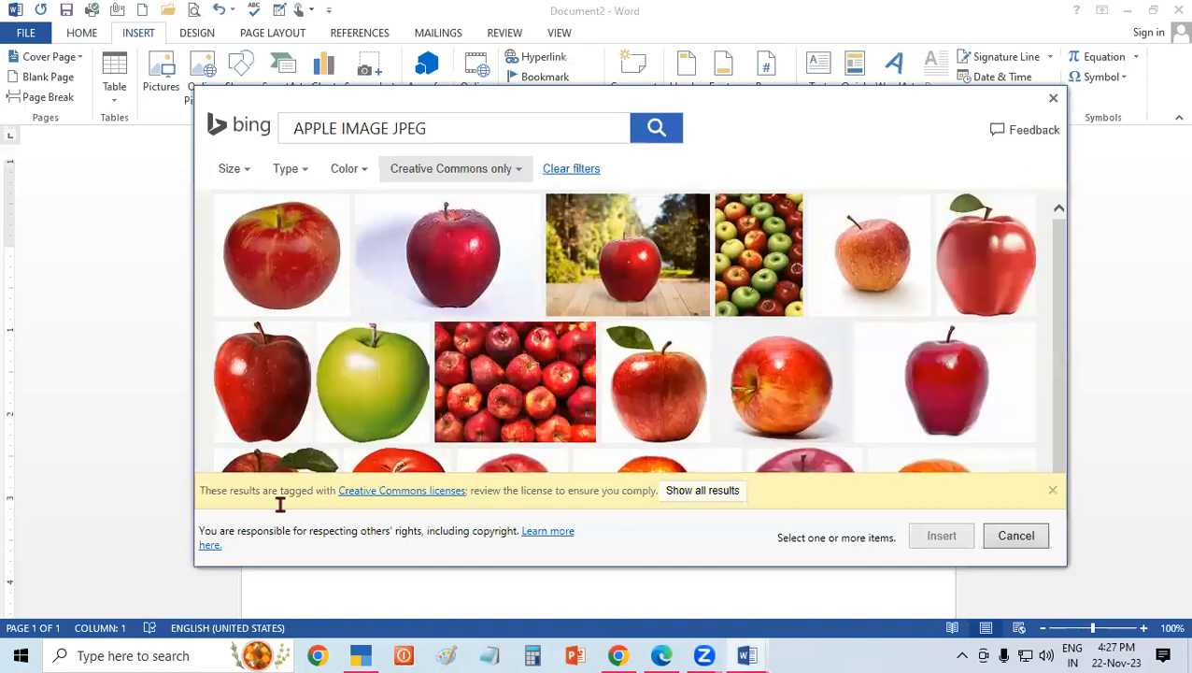
# Try to insert the red apple picture with a green leaf from the first row of search results.
pyautogui.click(952, 313)
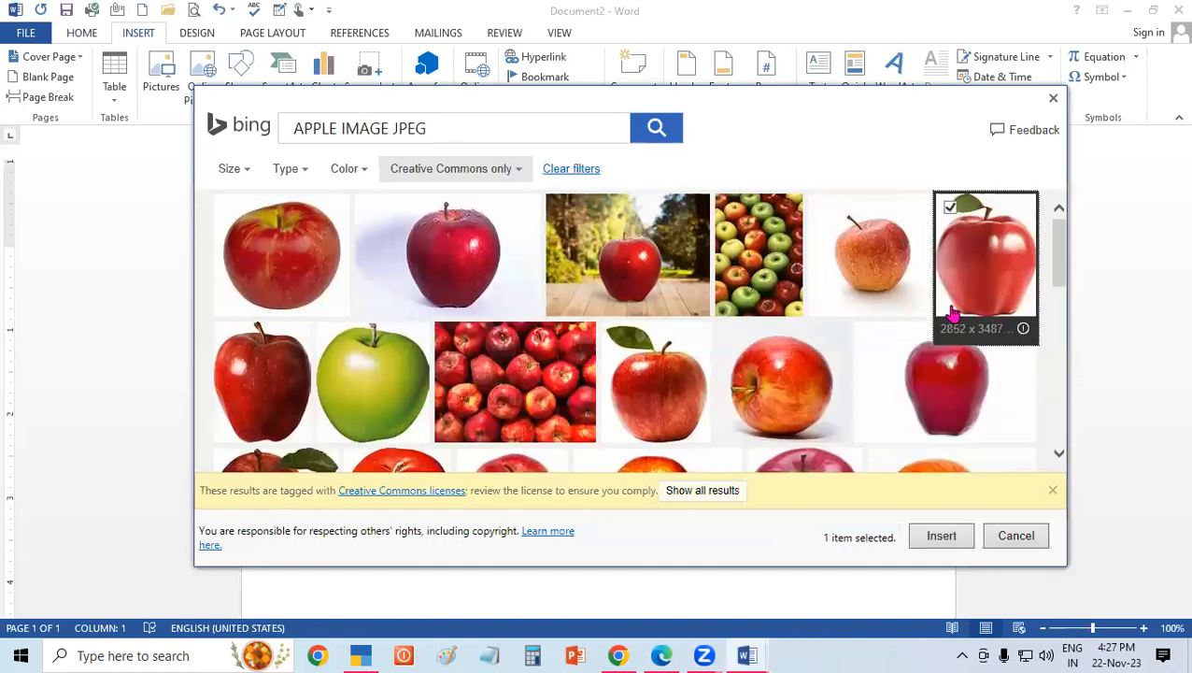
pyautogui.click(941, 535)
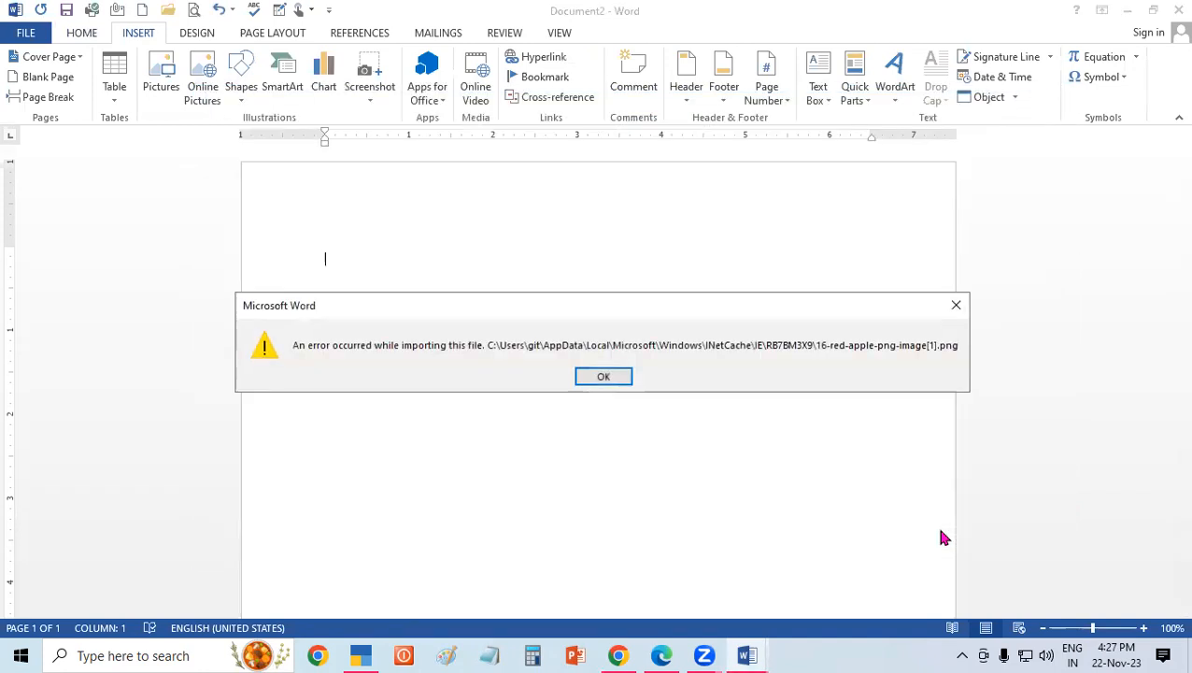
pyautogui.click(955, 307)
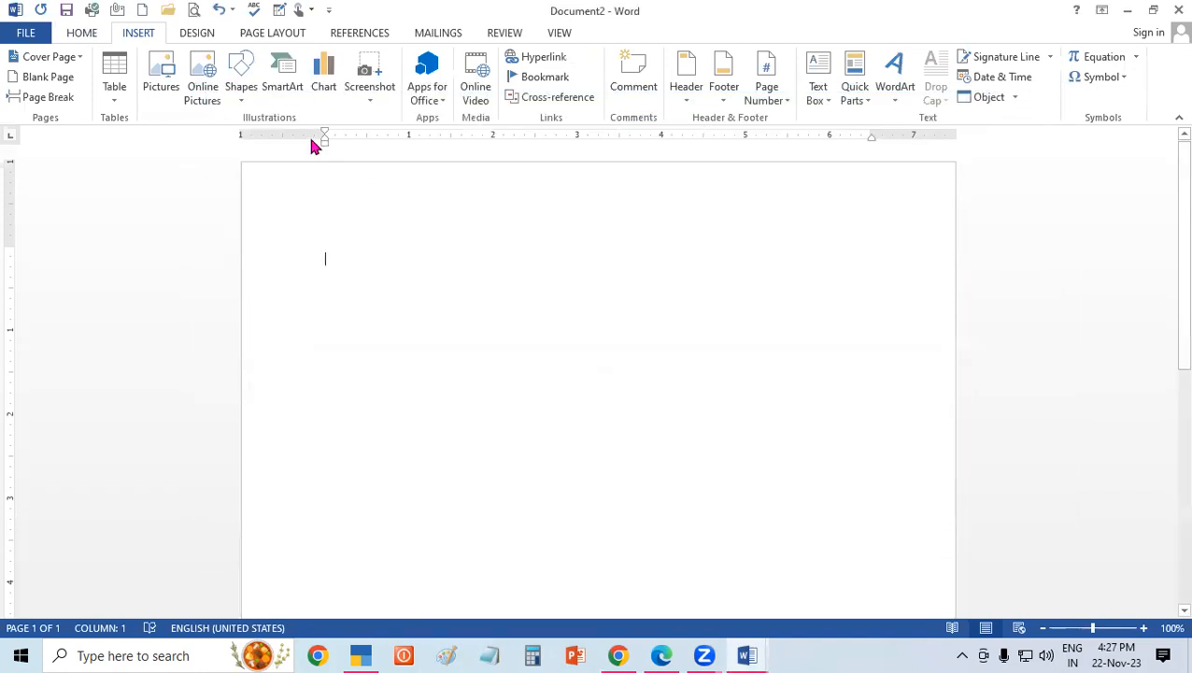
# Try to reopen the online picture search, including retrying the connection and working offline.
pyautogui.click(191, 98)
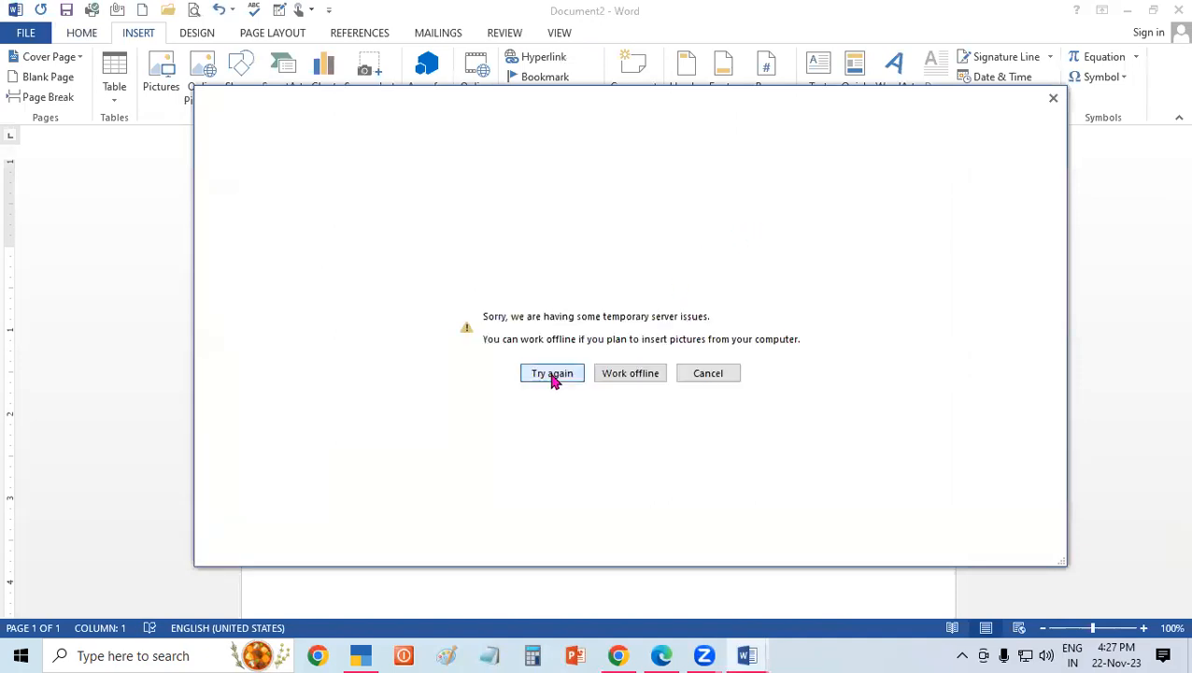
pyautogui.click(1053, 97)
pyautogui.click(191, 86)
pyautogui.click(687, 374)
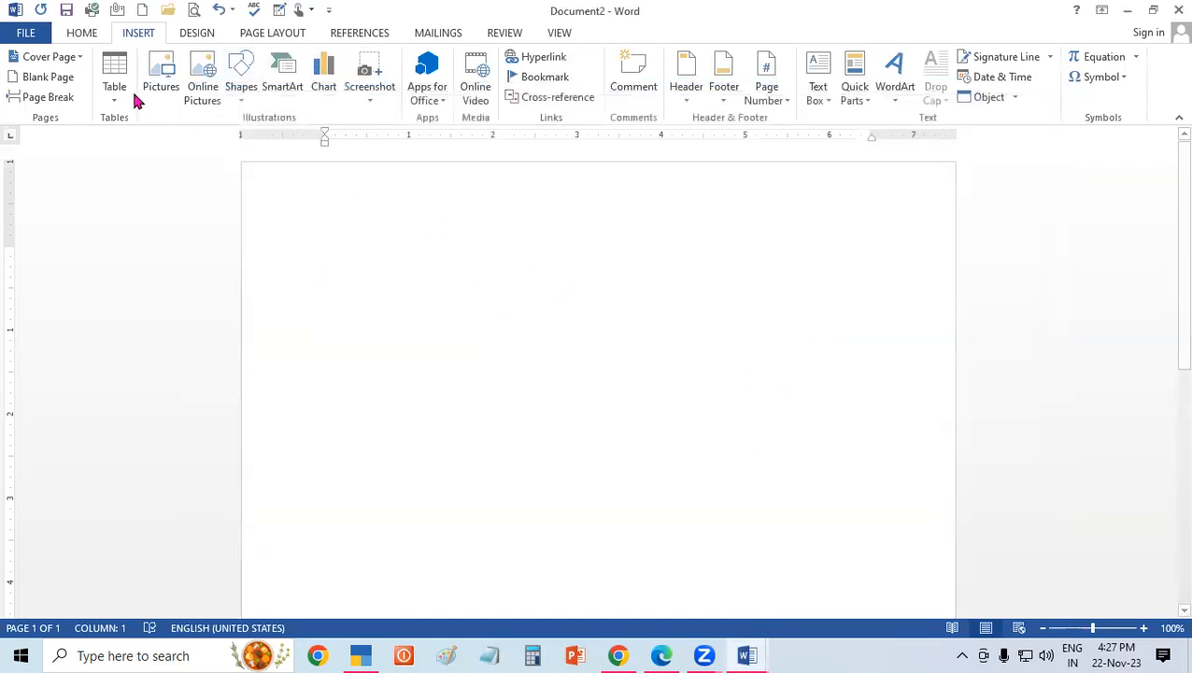
pyautogui.click(199, 84)
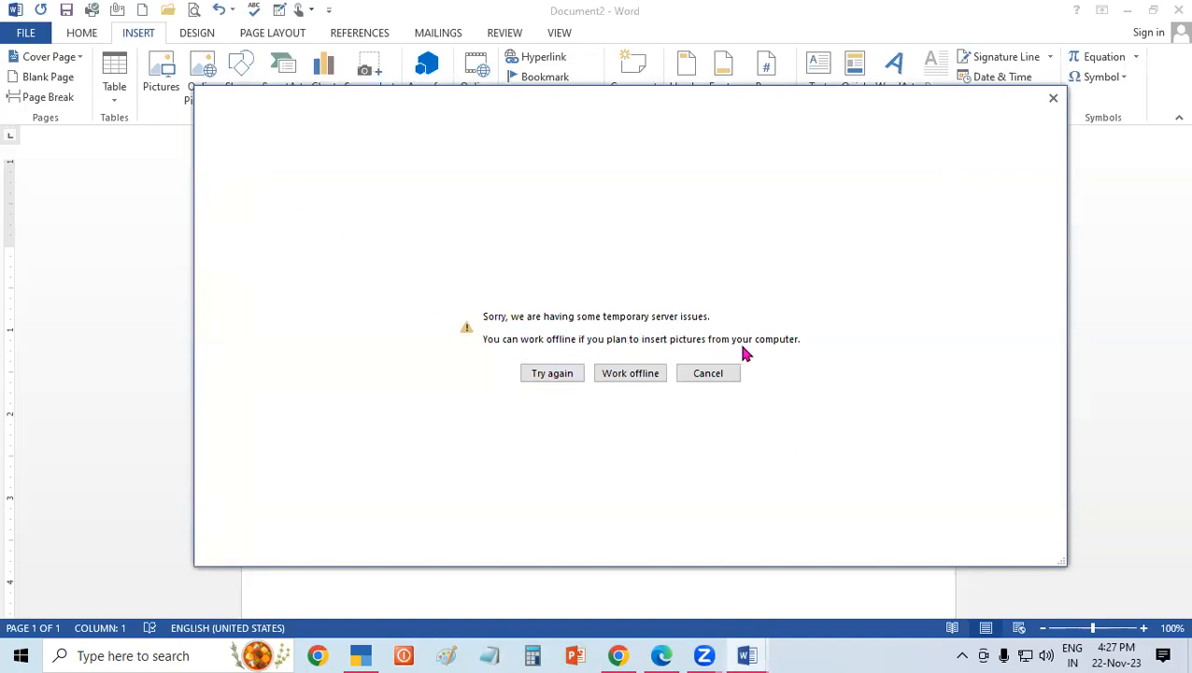
pyautogui.click(568, 376)
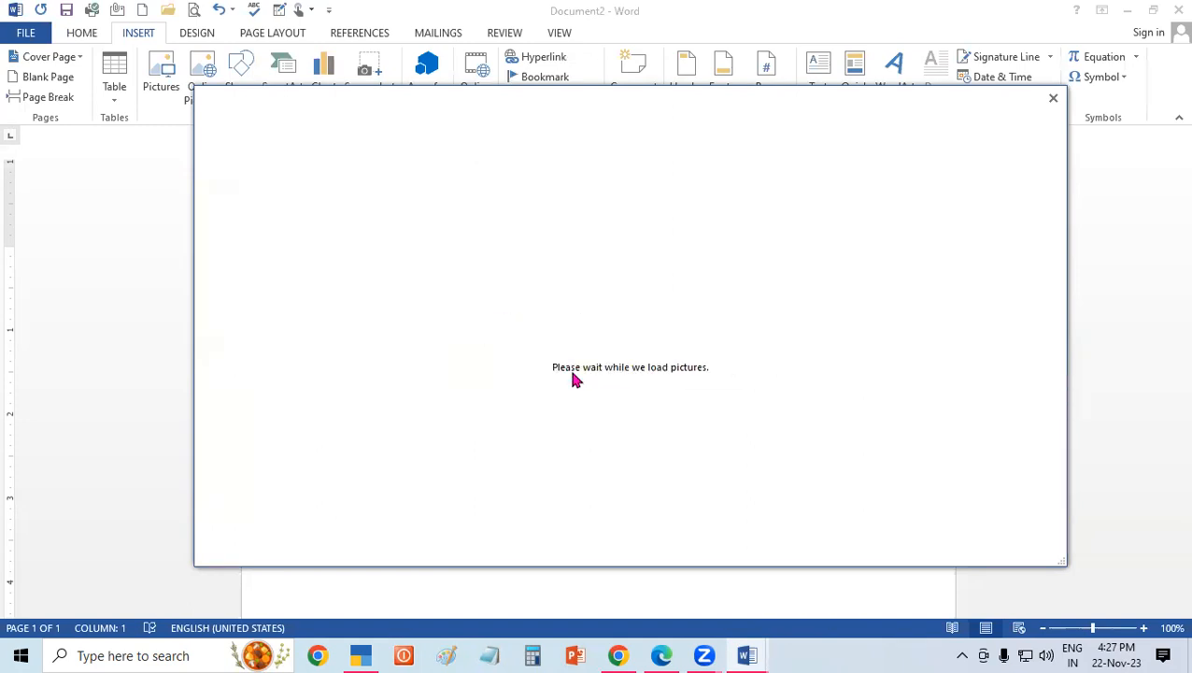
pyautogui.click(647, 374)
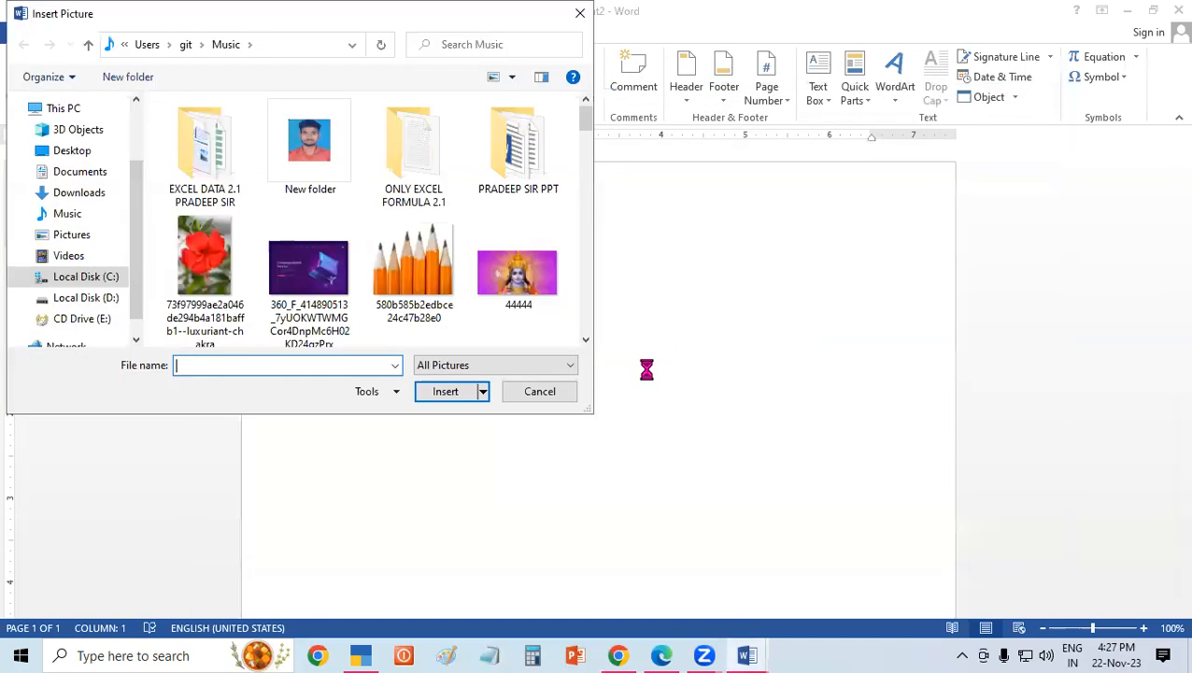
pyautogui.click(580, 13)
pyautogui.click(202, 77)
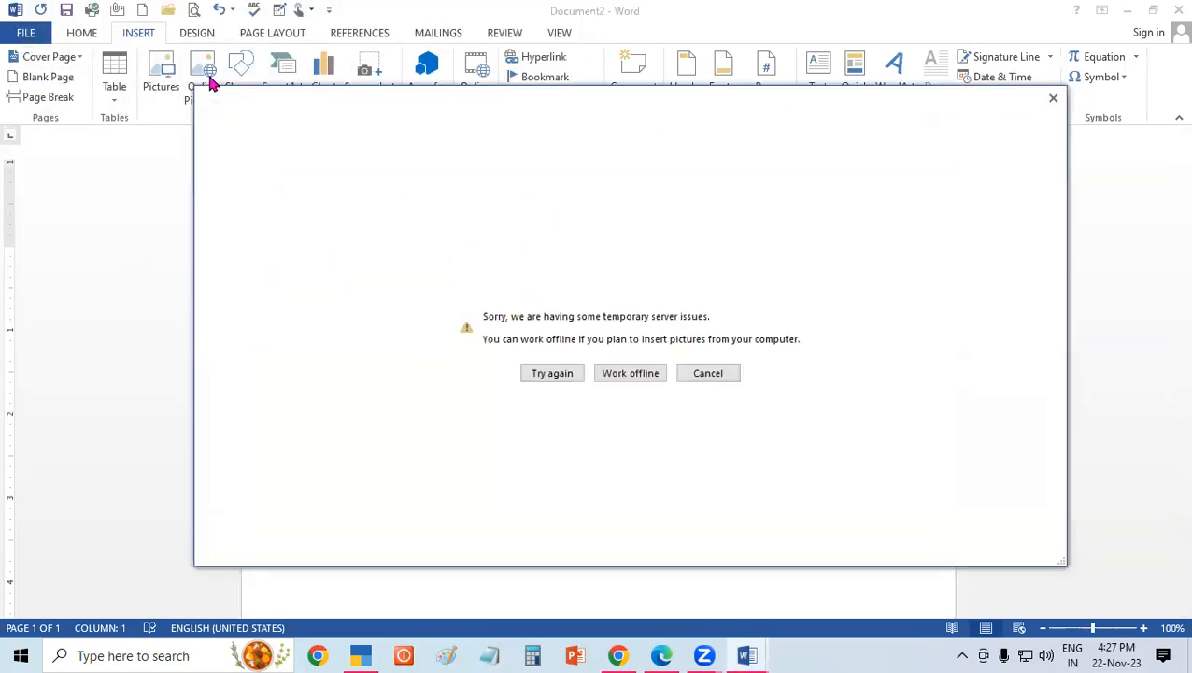
pyautogui.click(1053, 98)
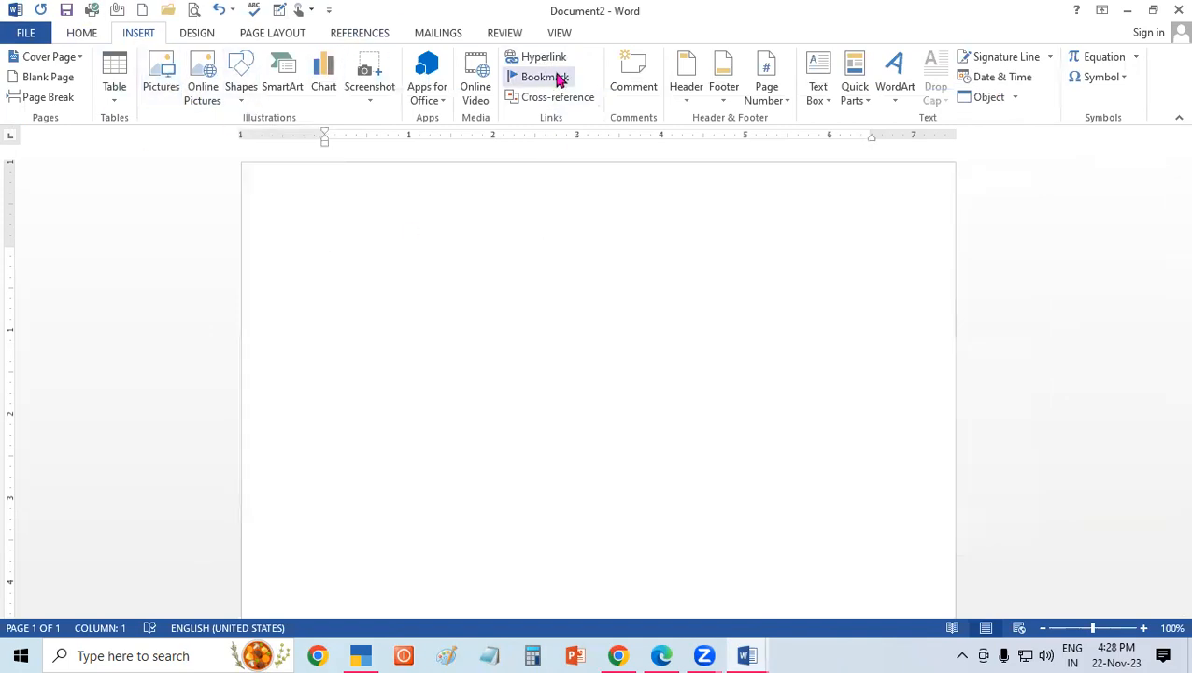
# Insert the egit logo picture from the Music folder into the document.
pyautogui.click(174, 88)
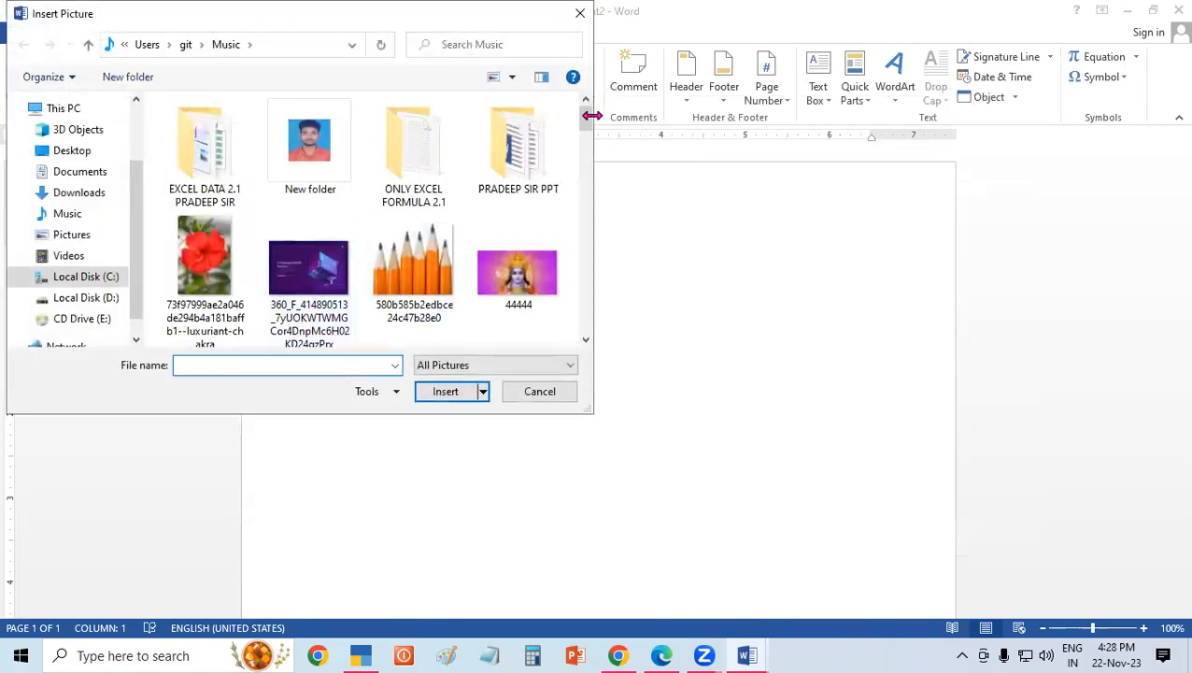
pyautogui.moveTo(586, 116); pyautogui.dragTo(599, 241)
pyautogui.click(518, 273)
pyautogui.click(452, 392)
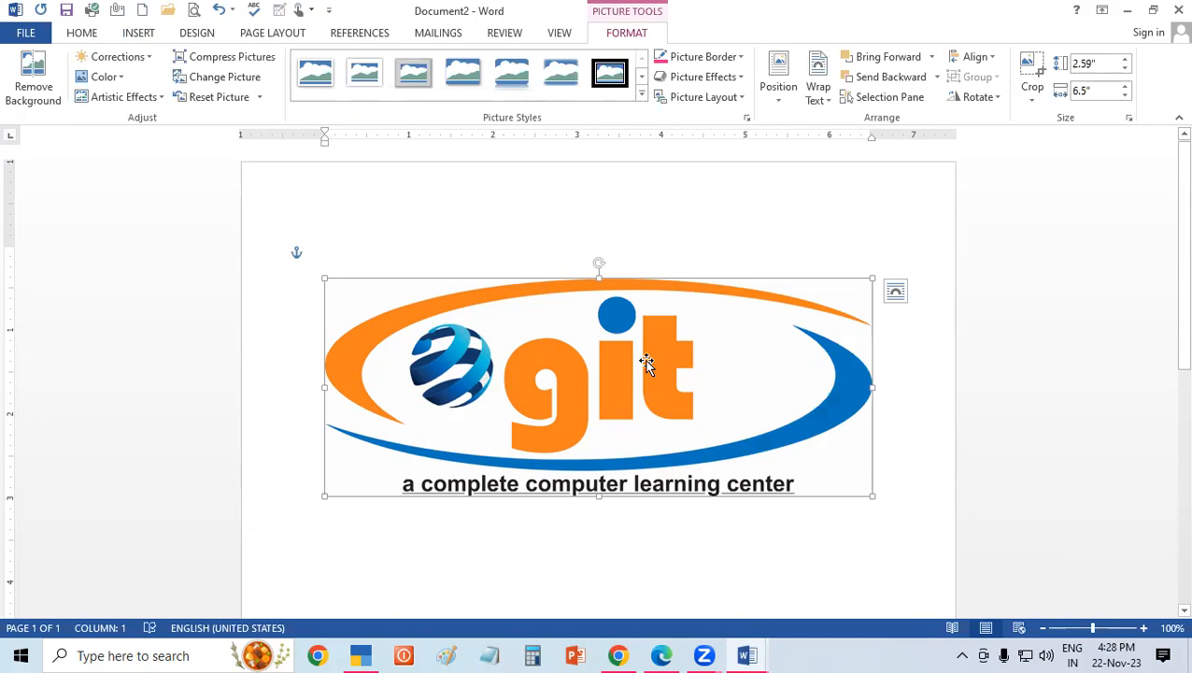
# Remove the logo's background using the automatic selection, and undo the removal.
pyautogui.click(31, 84)
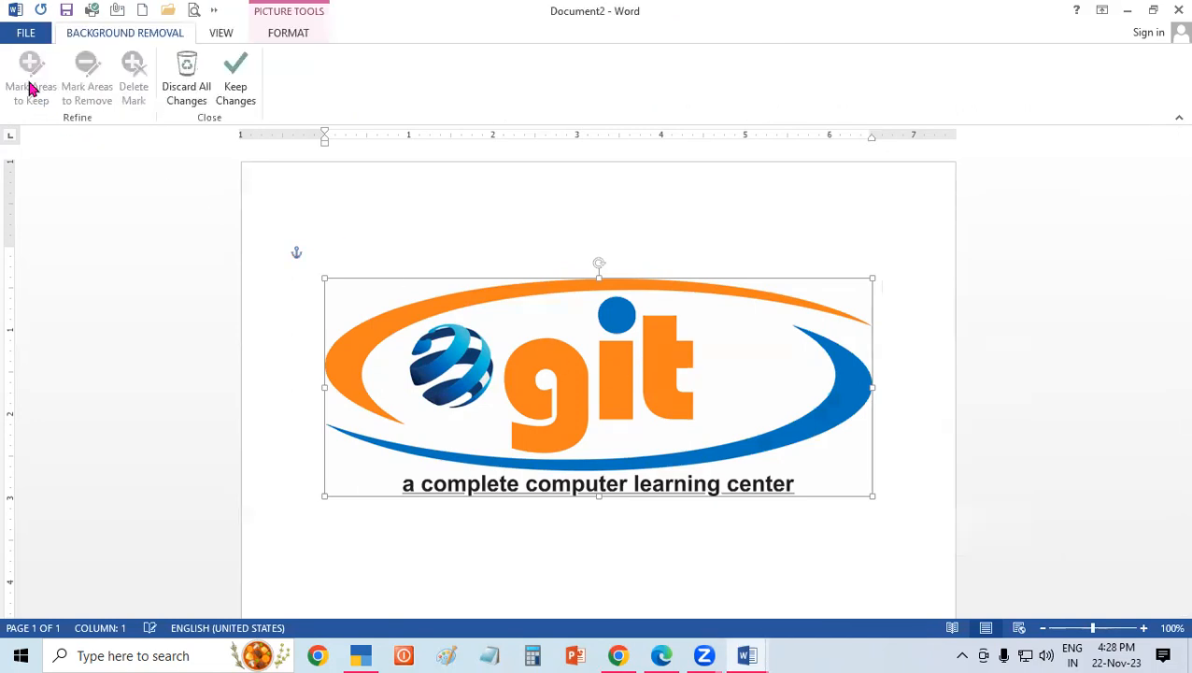
pyautogui.click(850, 515)
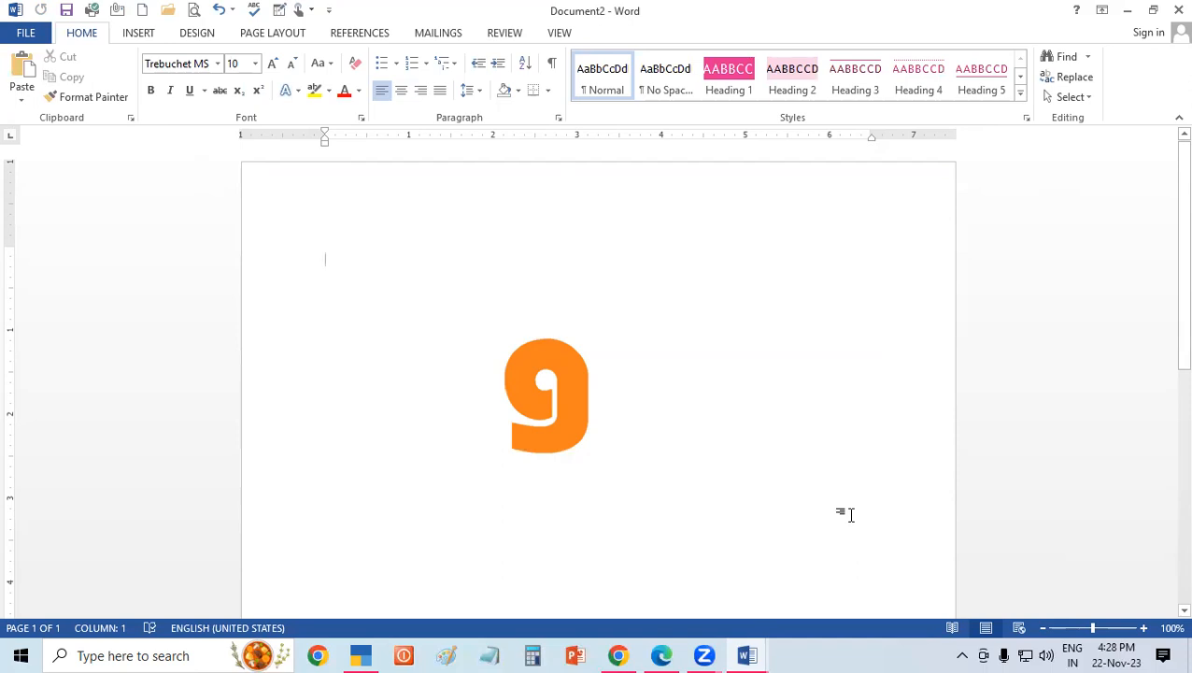
pyautogui.click(631, 385)
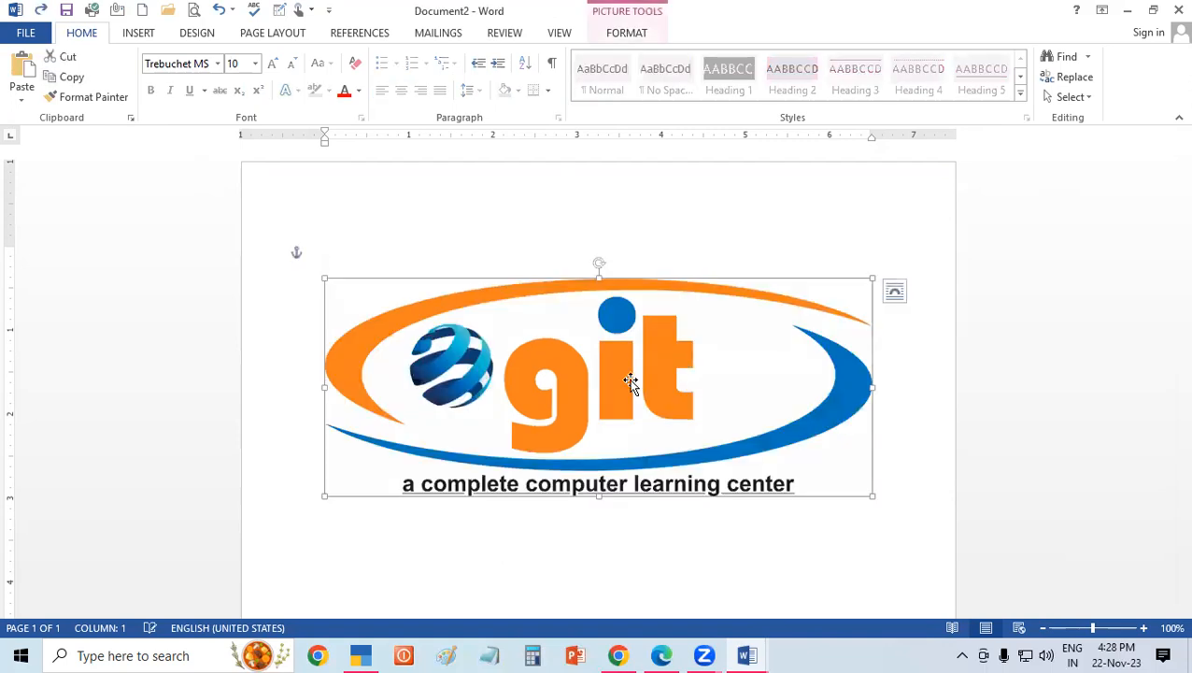
# Apply the Sharpen: 50% correction to the logo picture.
pyautogui.click(598, 37)
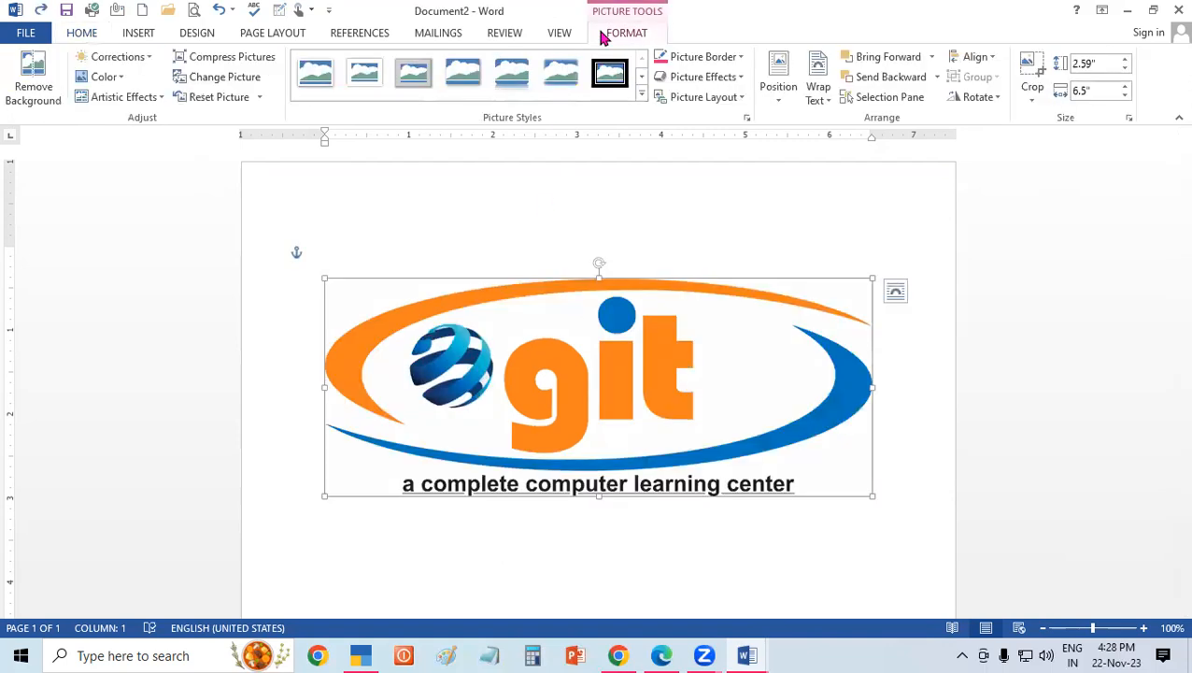
pyautogui.click(150, 57)
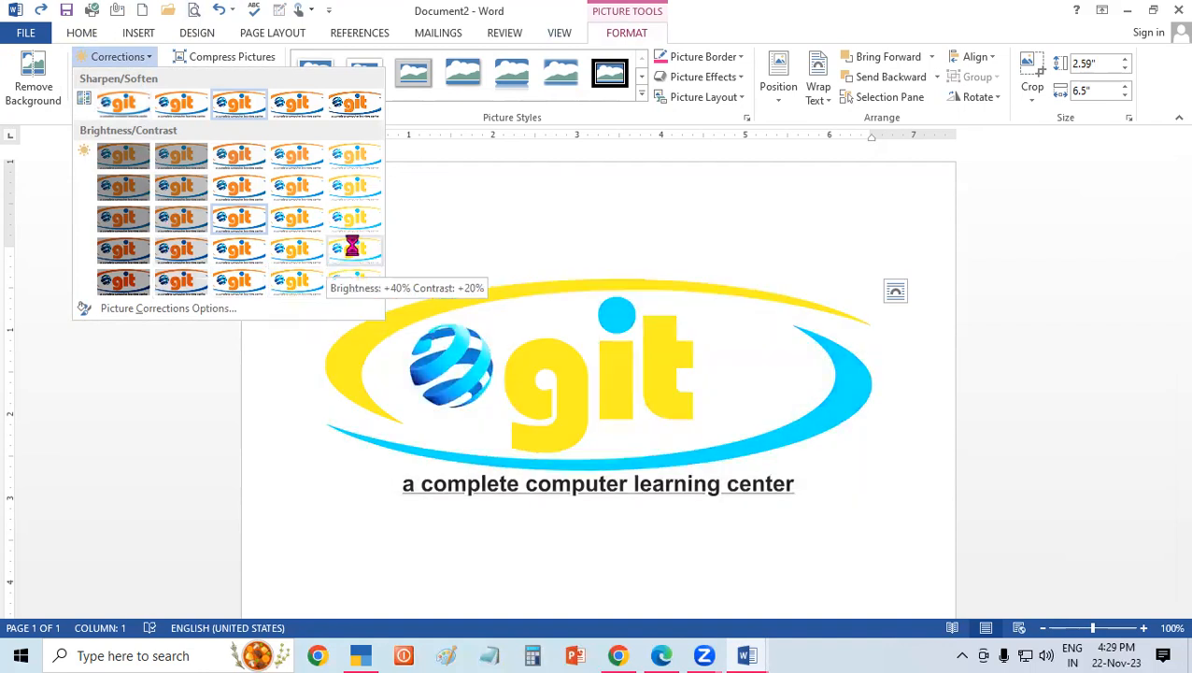
pyautogui.click(348, 103)
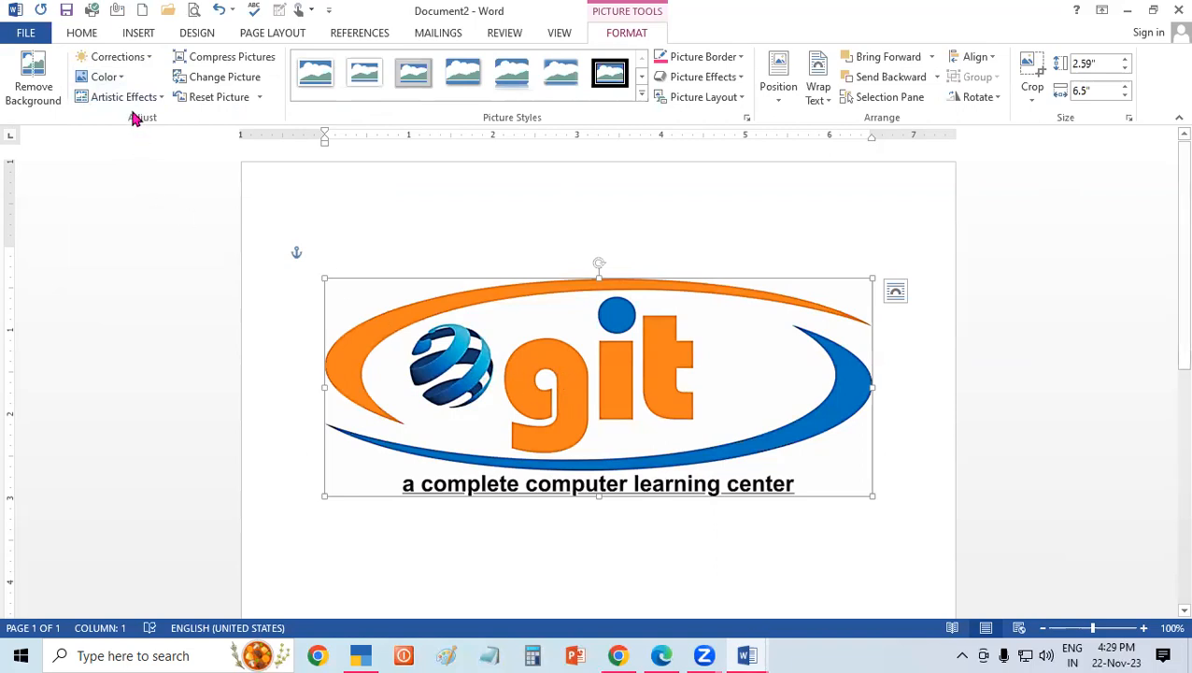
# Recolor the logo picture with Black and White: 75%.
pyautogui.click(105, 77)
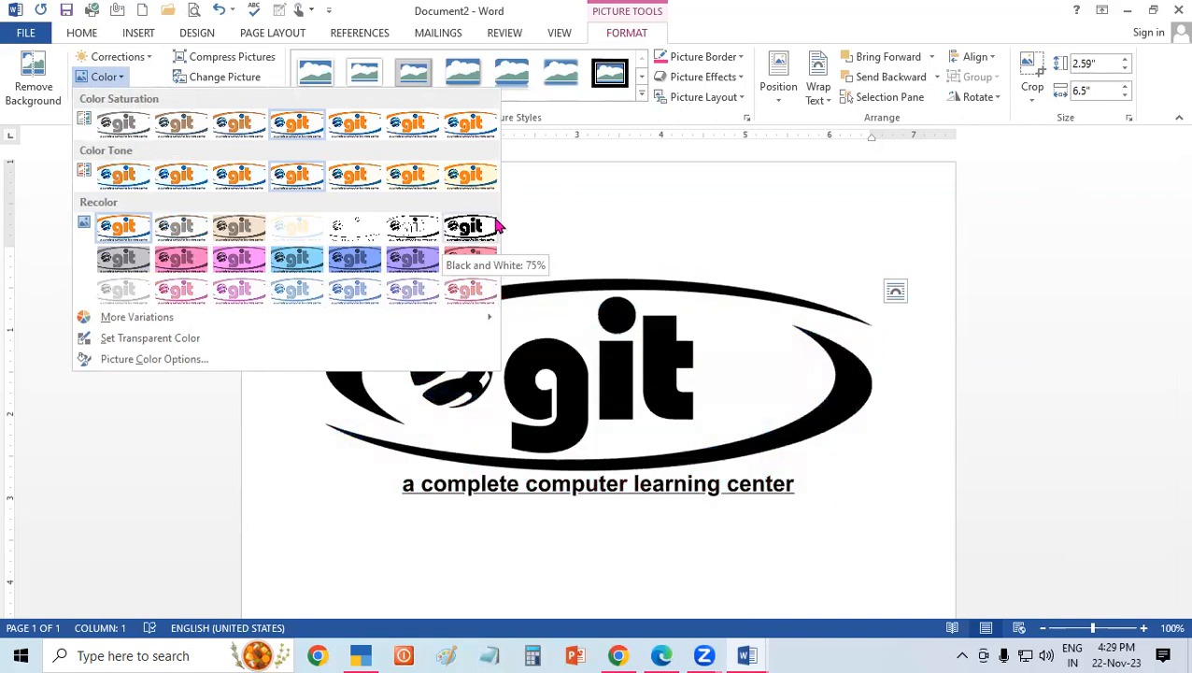
pyautogui.click(495, 226)
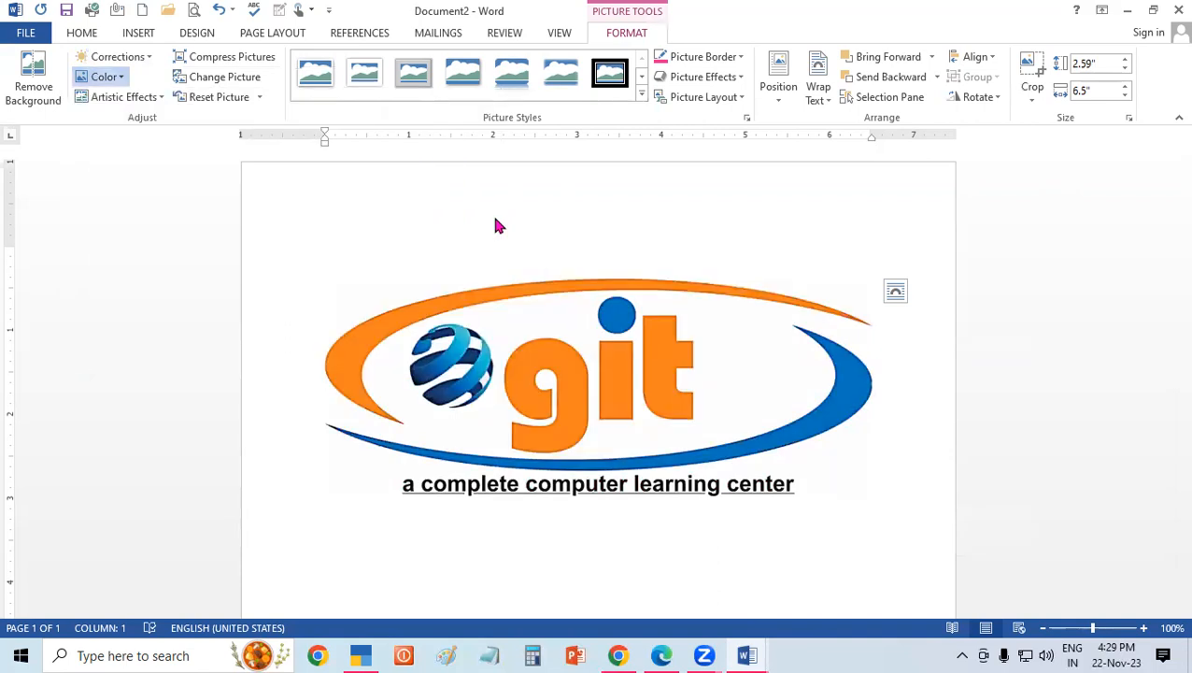
pyautogui.click(907, 507)
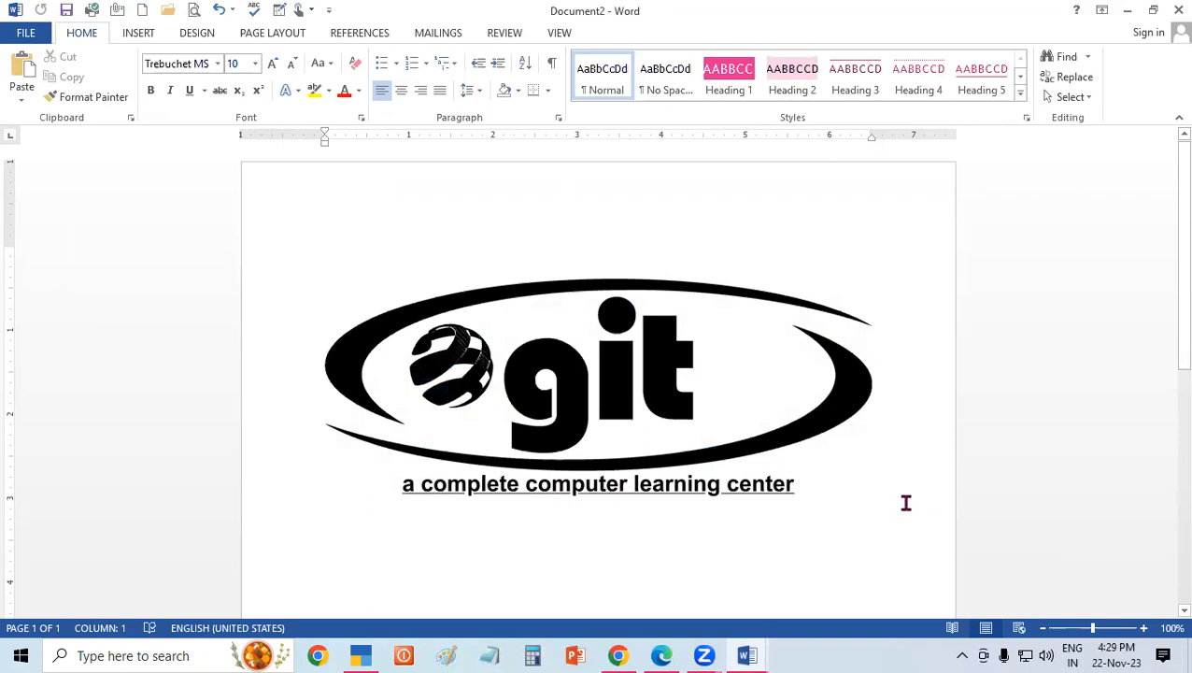
# Preview artistic effects such as Plastic Wrap on the logo without applying any of them.
pyautogui.click(667, 413)
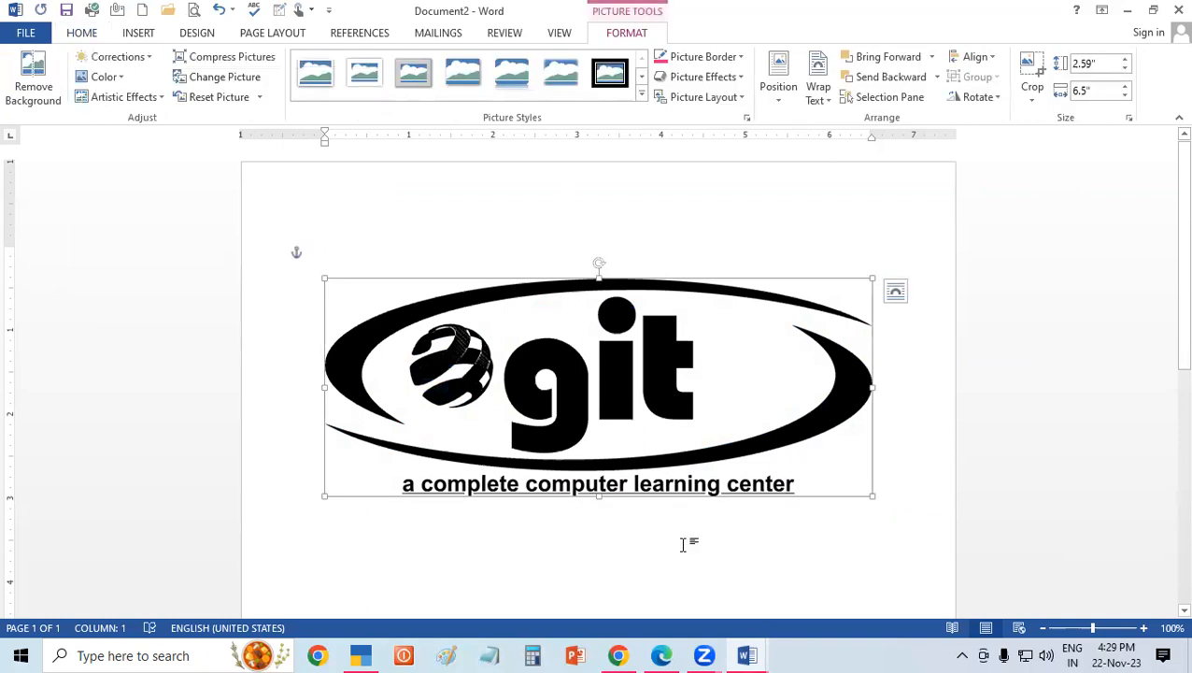
pyautogui.click(124, 98)
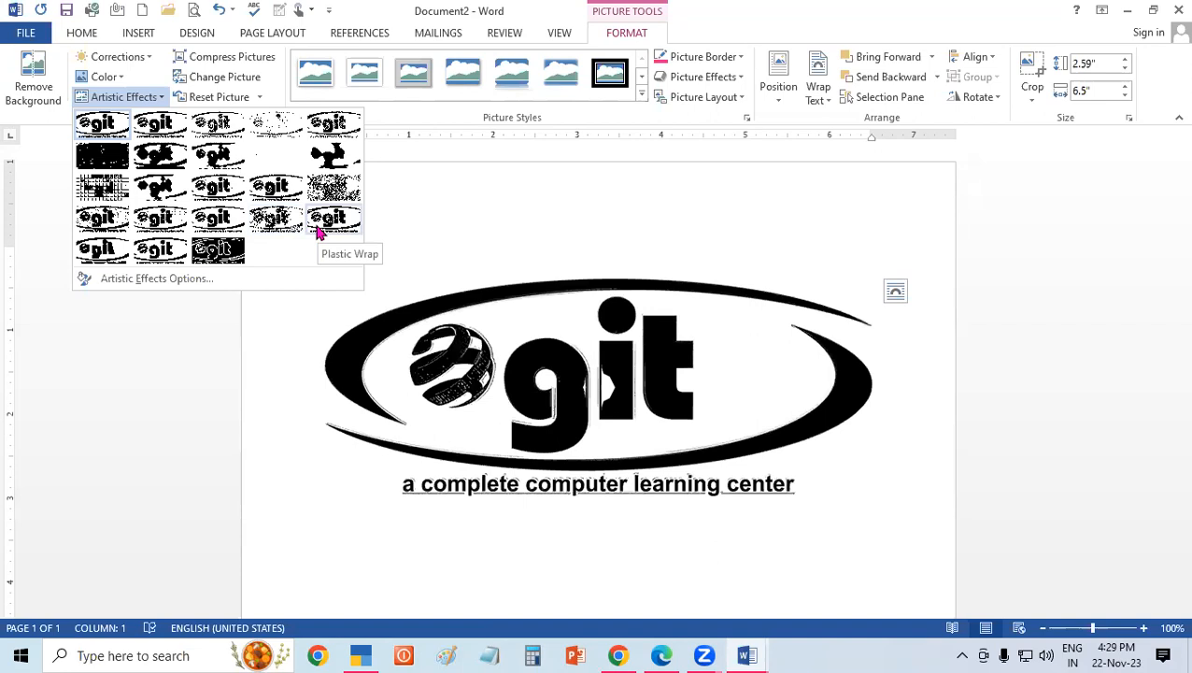
pyautogui.click(730, 235)
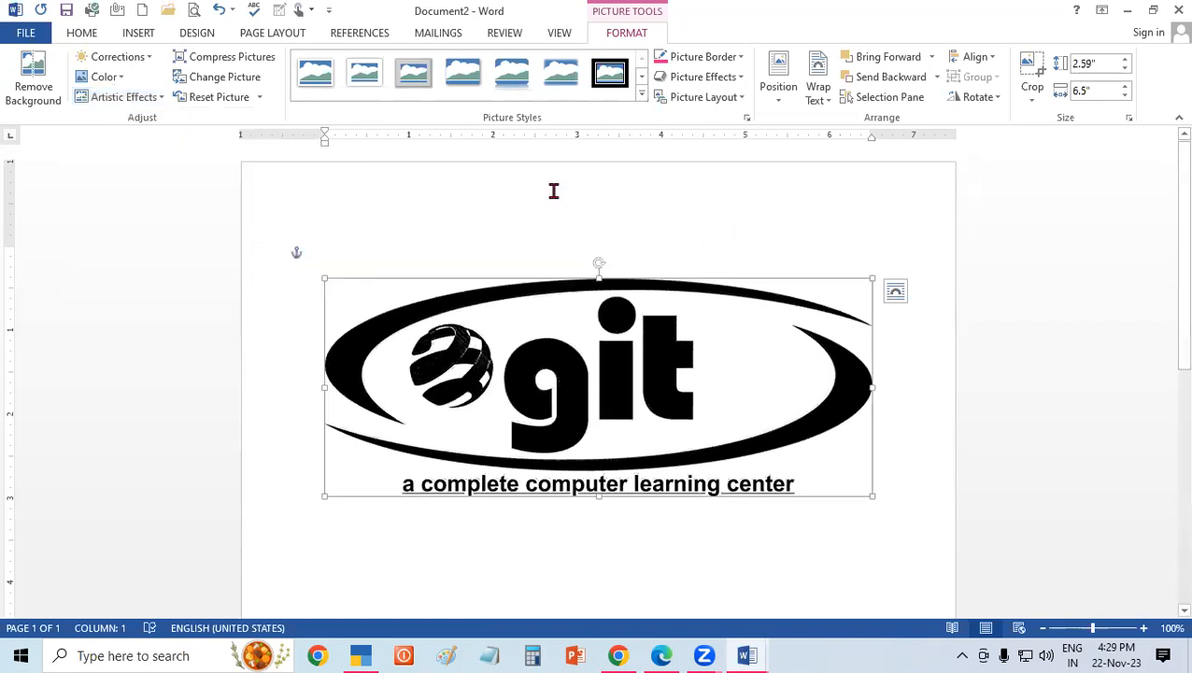
# Reset the logo's formatting and size to the original, and undo the reset while keeping the black-and-white recolor.
pyautogui.click(261, 99)
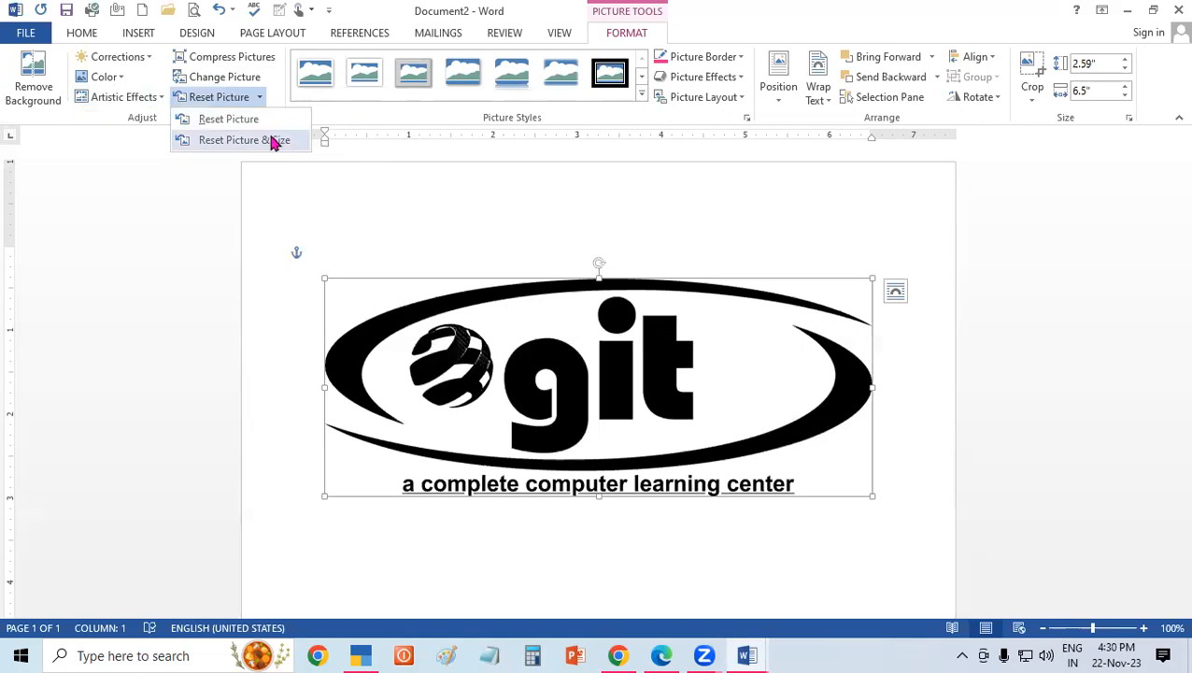
pyautogui.click(274, 141)
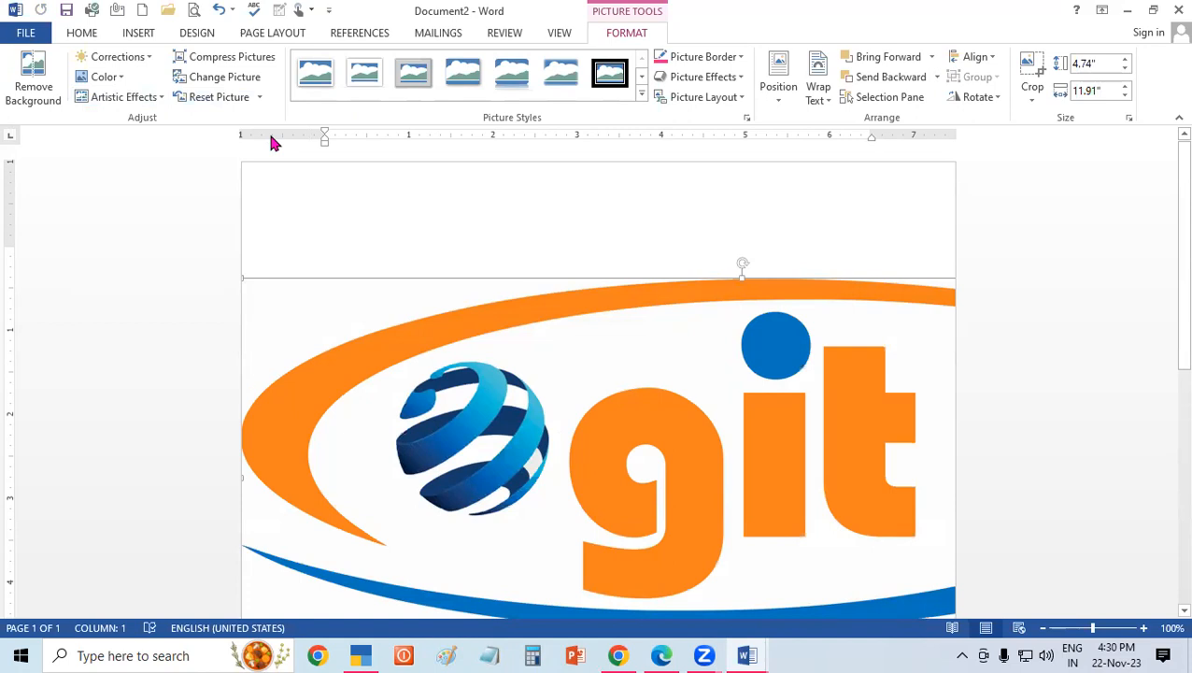
pyautogui.hotkey('ctrl', 'z')
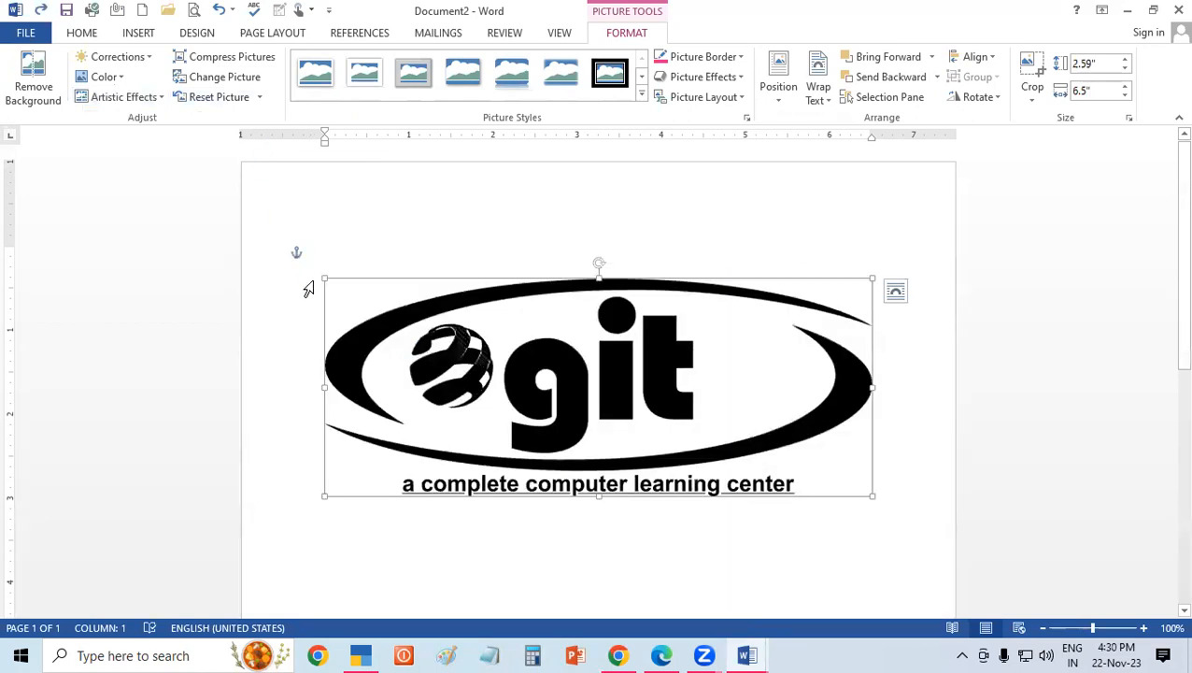
pyautogui.hotkey('ctrl', 'z')
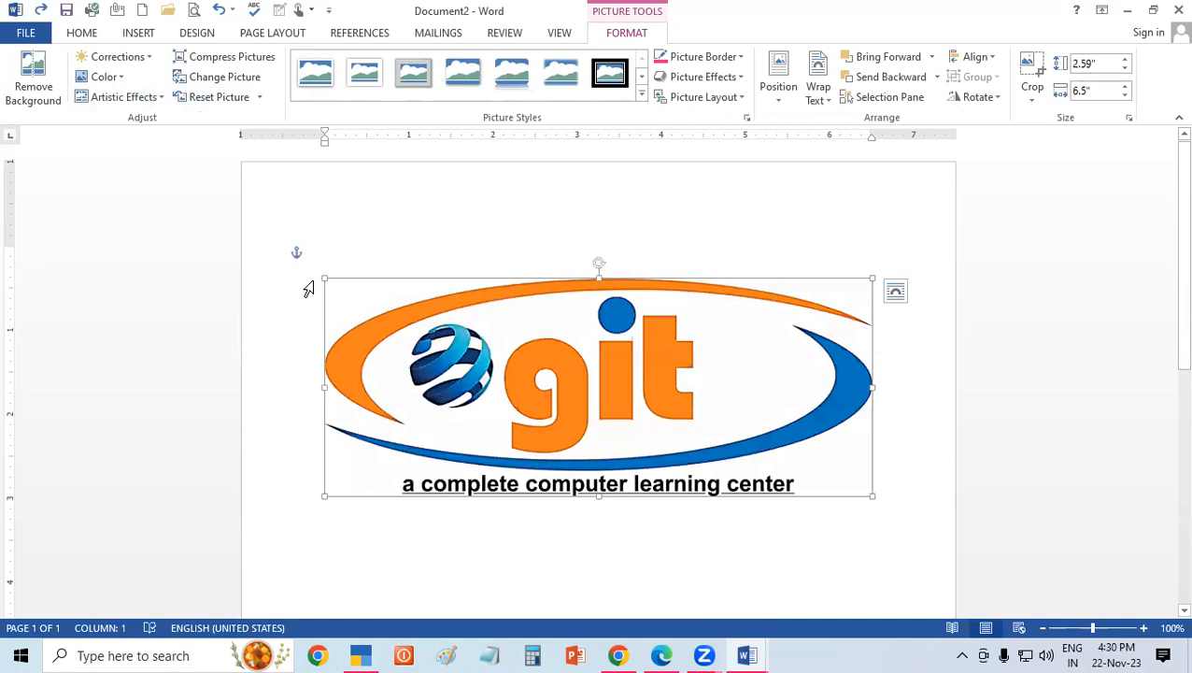
pyautogui.hotkey('ctrl', 'y')
# Discard the logo's formatting changes with Reset Picture, and shrink the logo to about 1.33" high by 3.35" wide.
pyautogui.click(258, 98)
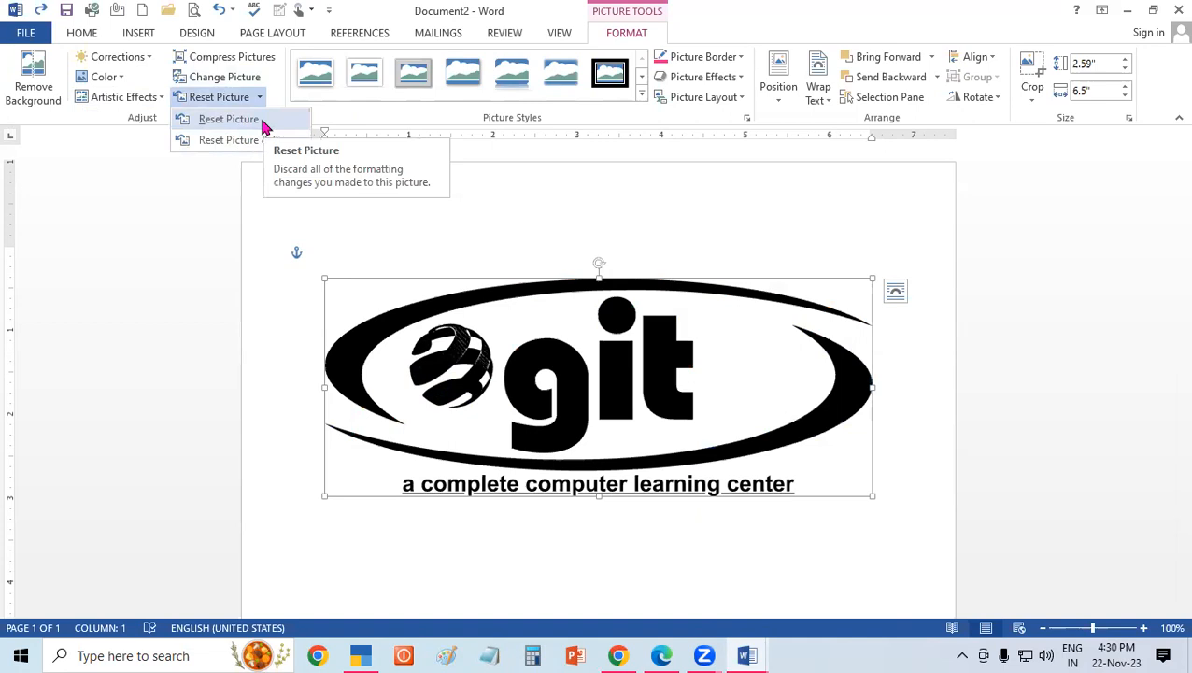
pyautogui.click(262, 122)
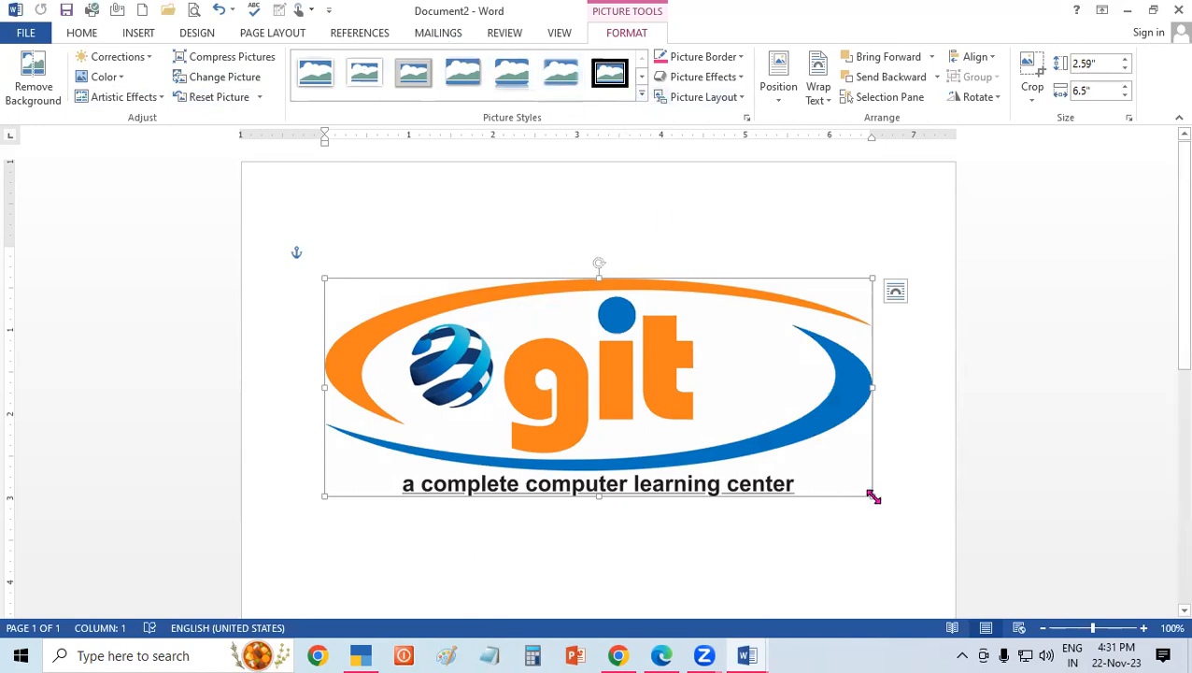
pyautogui.moveTo(867, 494); pyautogui.dragTo(539, 390)
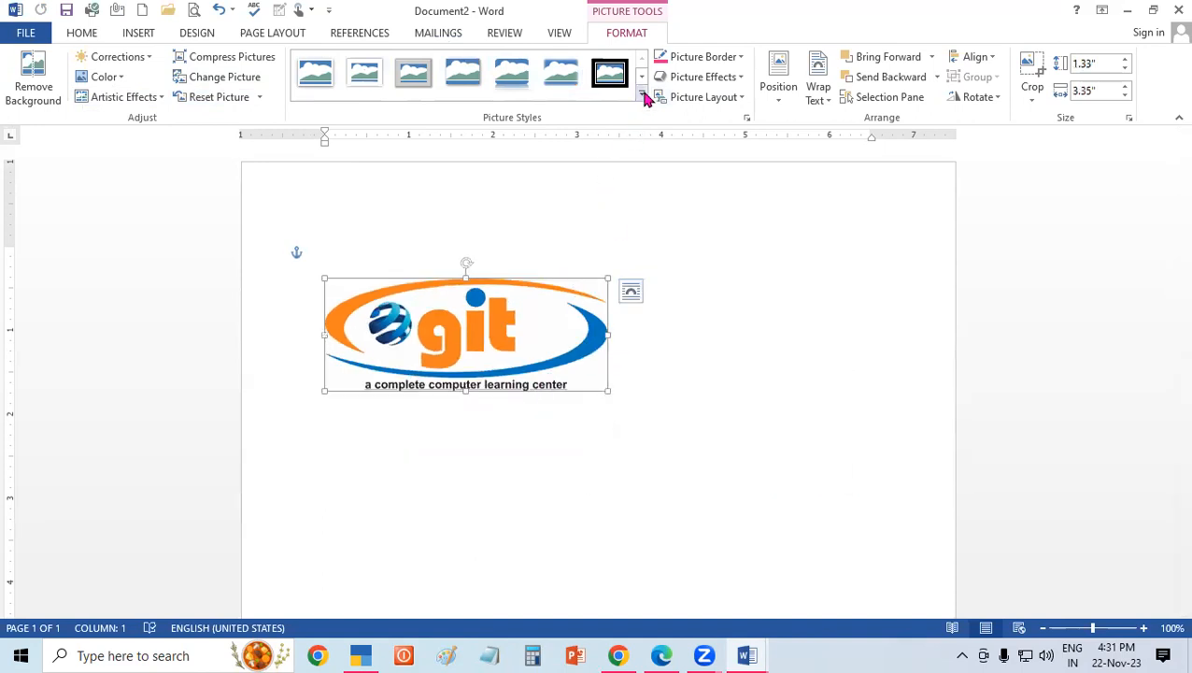
# Apply the Compound Frame, Black picture style to the logo and stretch it to about 1.54" high by 5.34" wide.
pyautogui.click(642, 94)
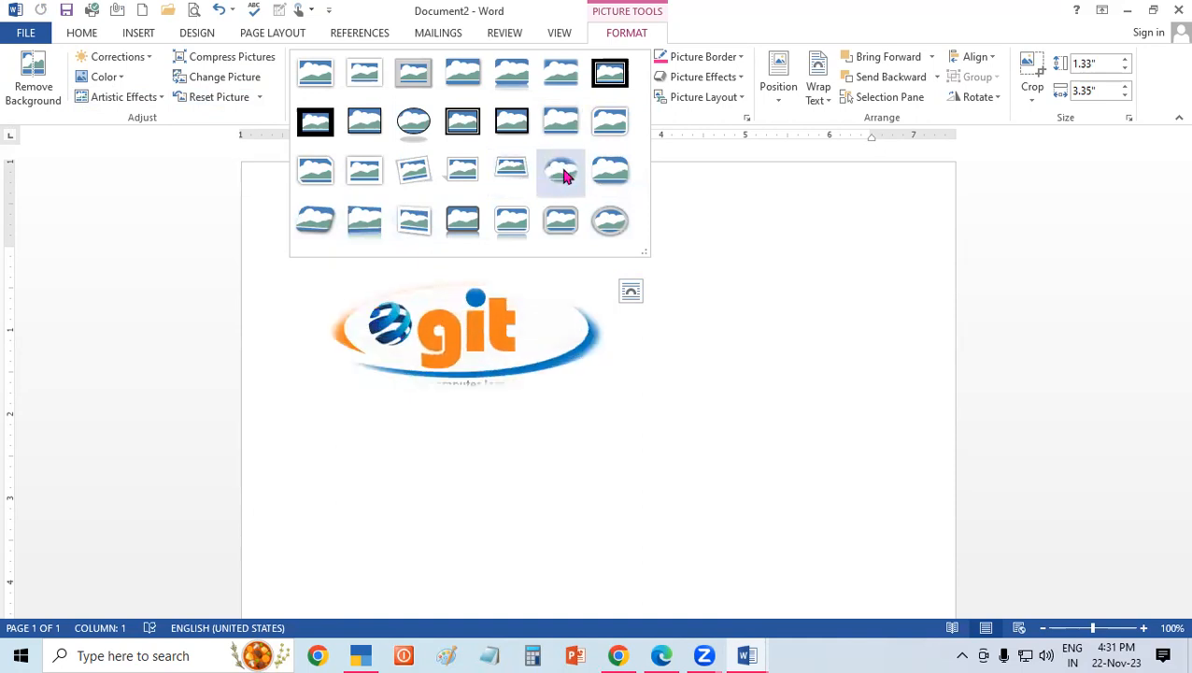
pyautogui.click(464, 114)
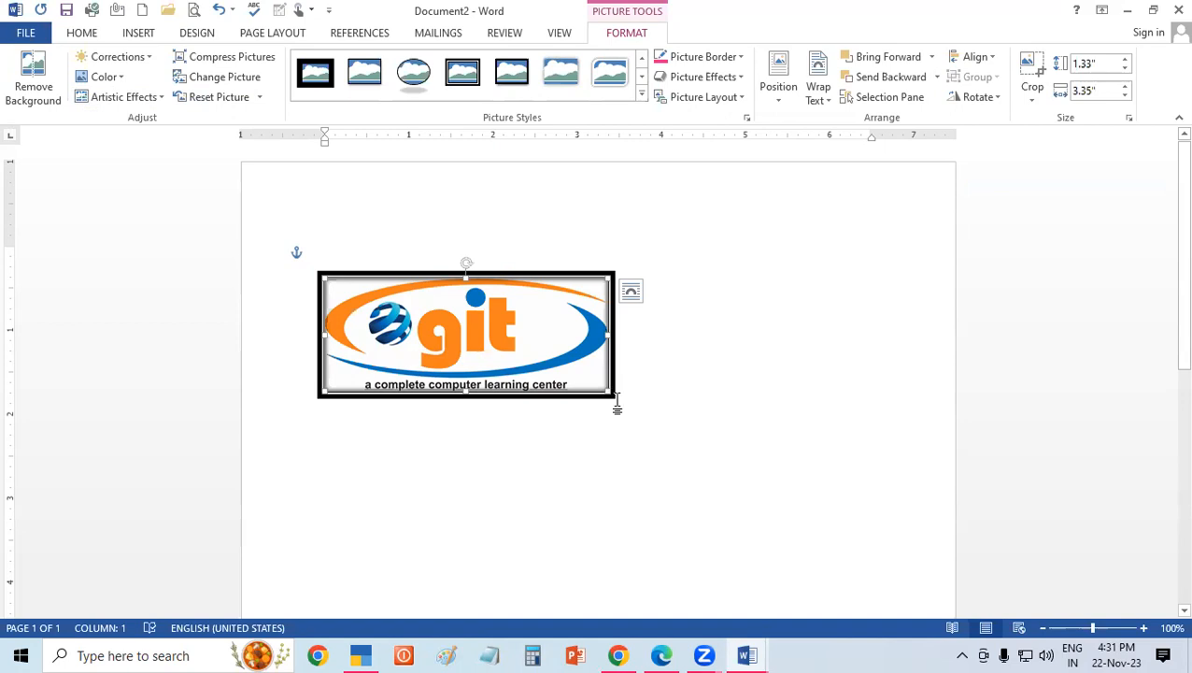
pyautogui.moveTo(615, 334); pyautogui.dragTo(720, 368)
pyautogui.moveTo(745, 443); pyautogui.dragTo(663, 407)
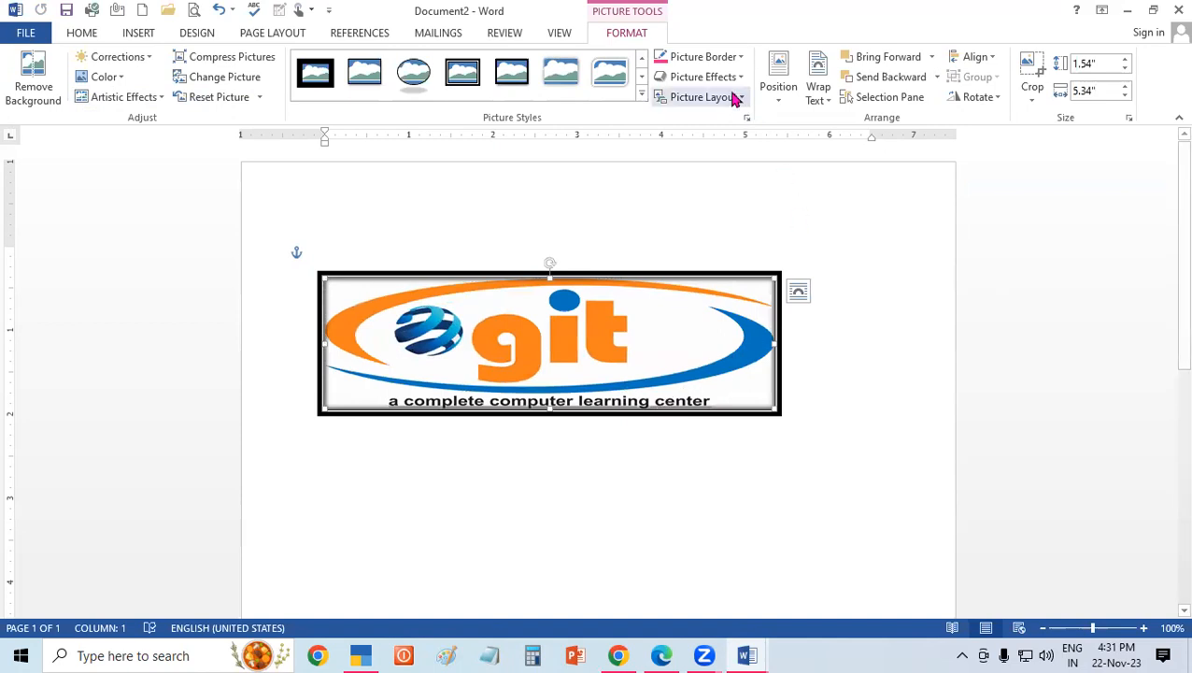
# Set the weight of the logo's picture border to 6 pt.
pyautogui.click(710, 58)
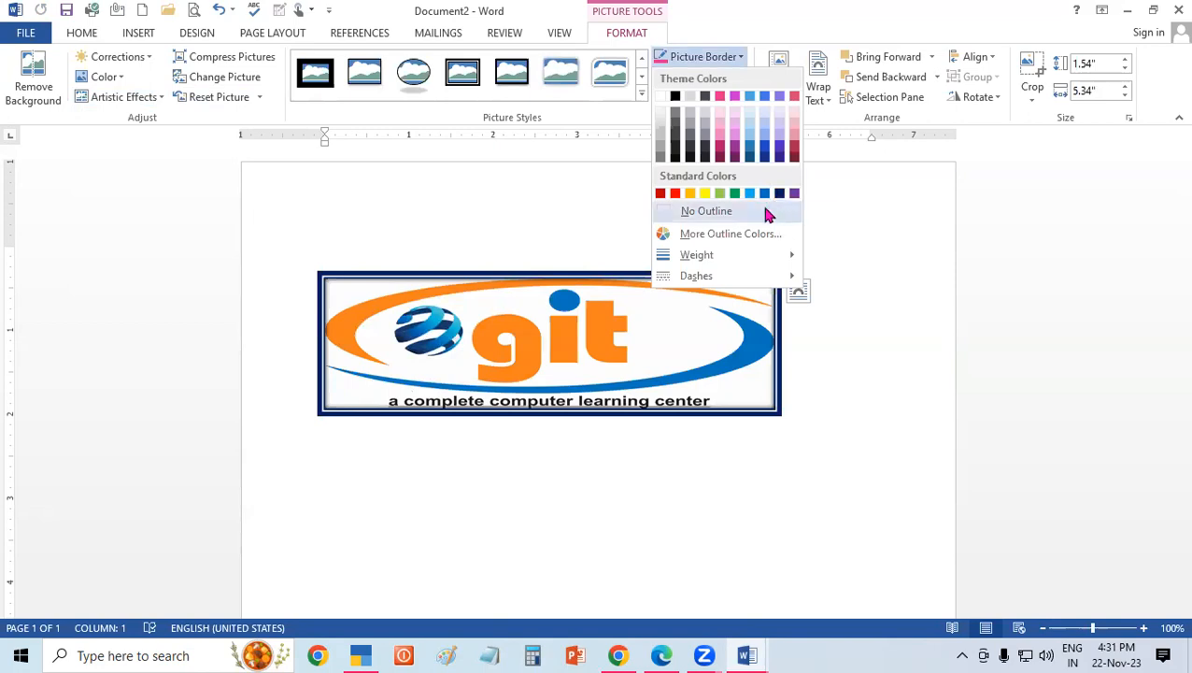
pyautogui.moveTo(734, 264)
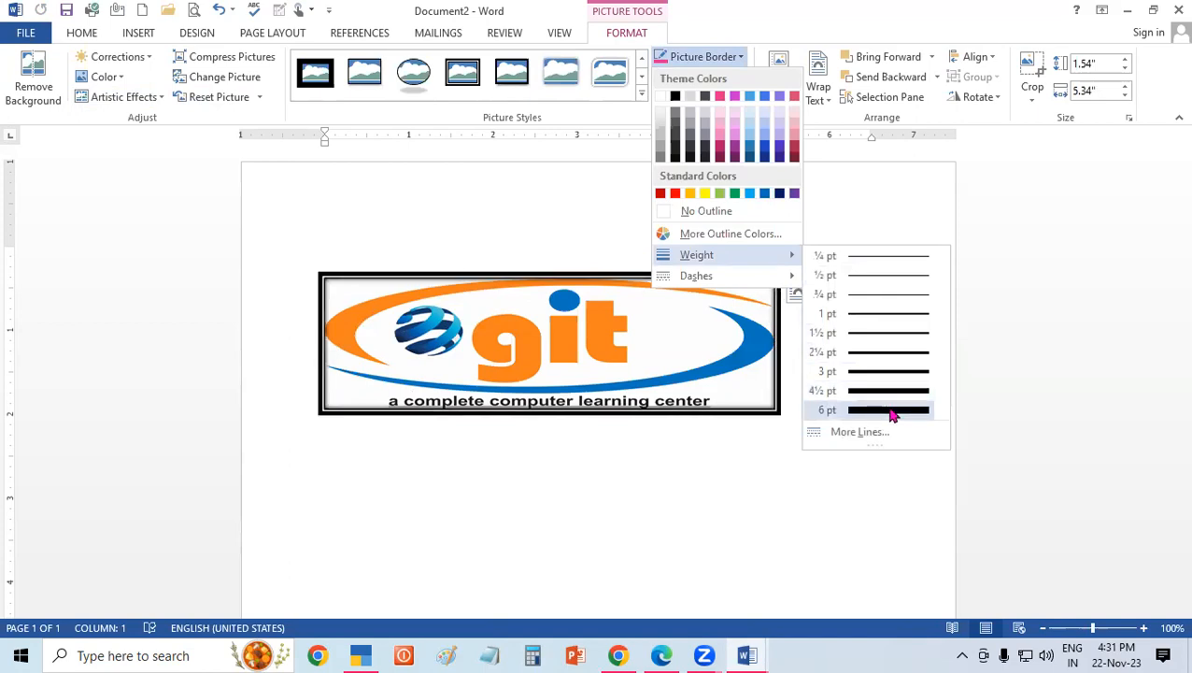
pyautogui.click(892, 412)
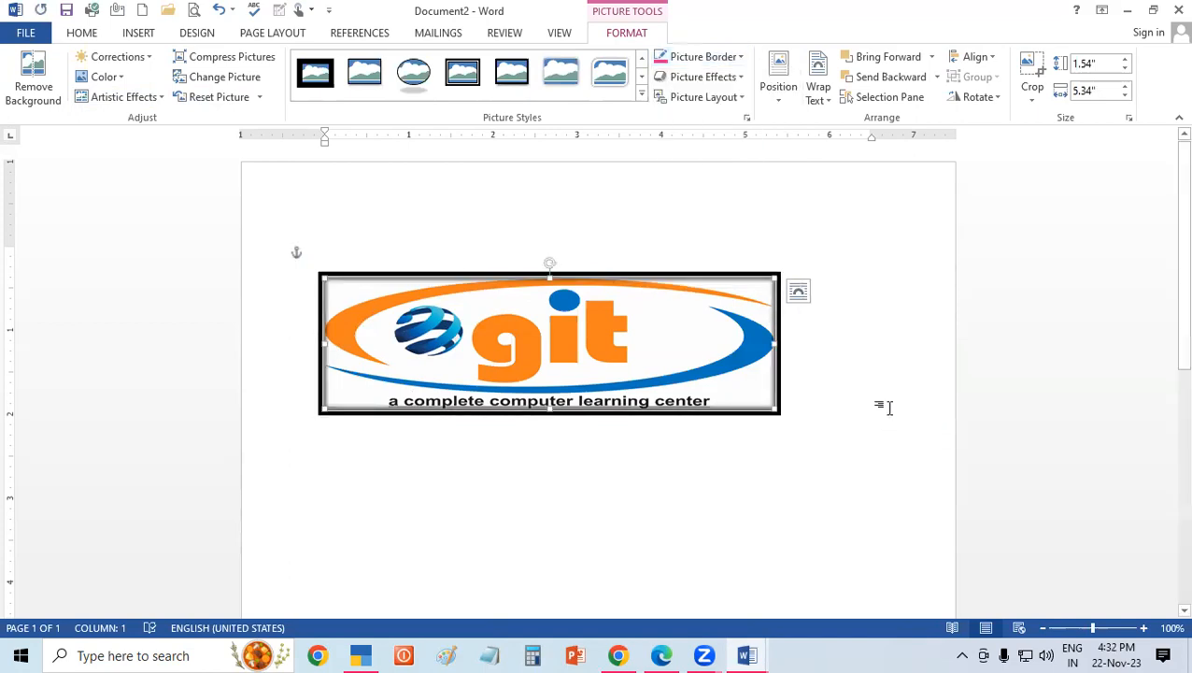
# Preview dash styles such as Square Dot for the logo's border without applying any of them.
pyautogui.click(726, 57)
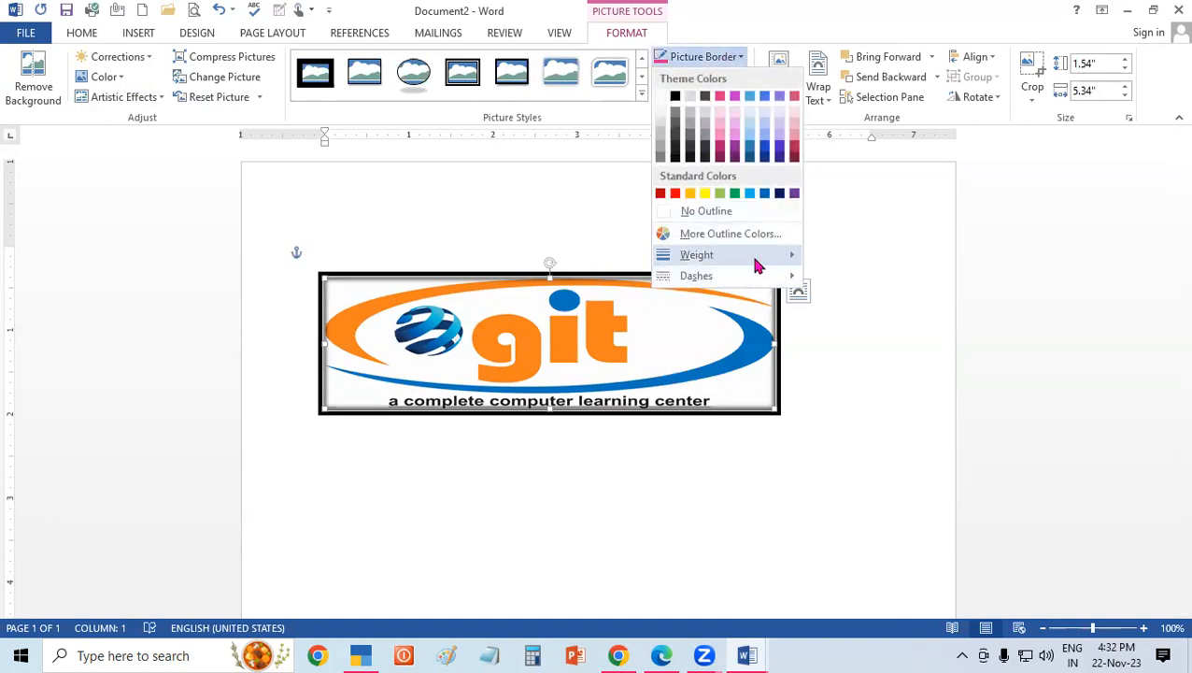
pyautogui.moveTo(757, 276)
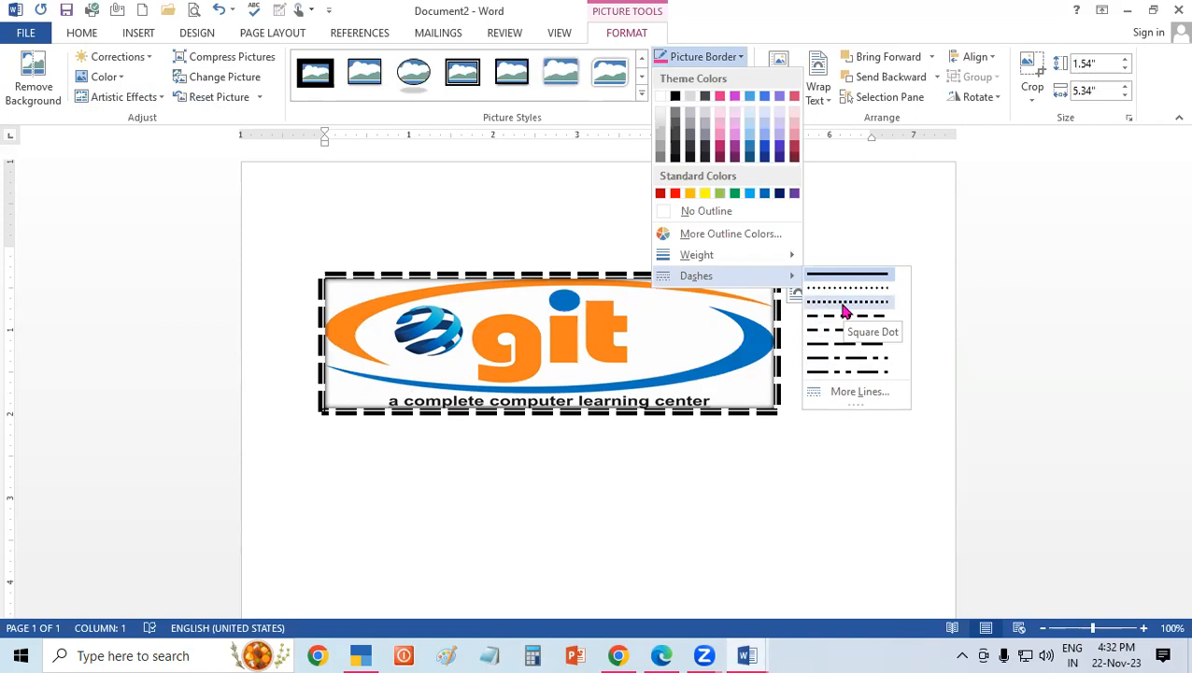
pyautogui.click(581, 194)
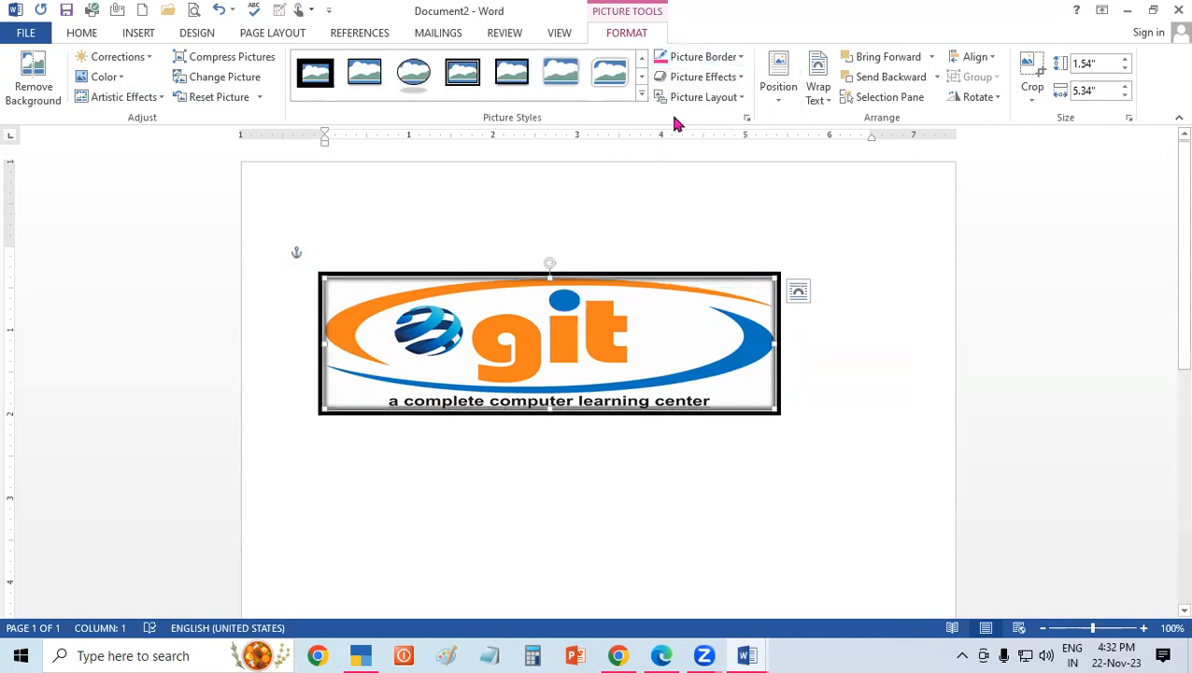
# Examine the logo's picture effects, from presets and shadows to bevels and 3-D rotation, and the picture layouts, without applying any.
pyautogui.click(702, 80)
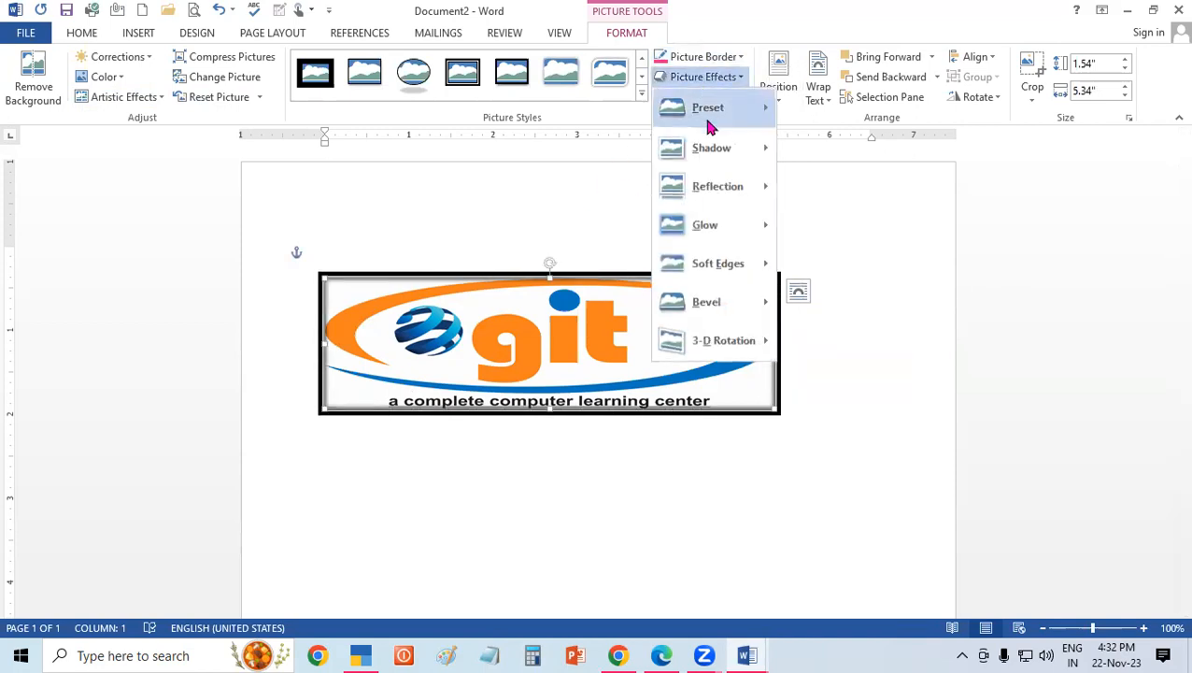
pyautogui.moveTo(716, 129)
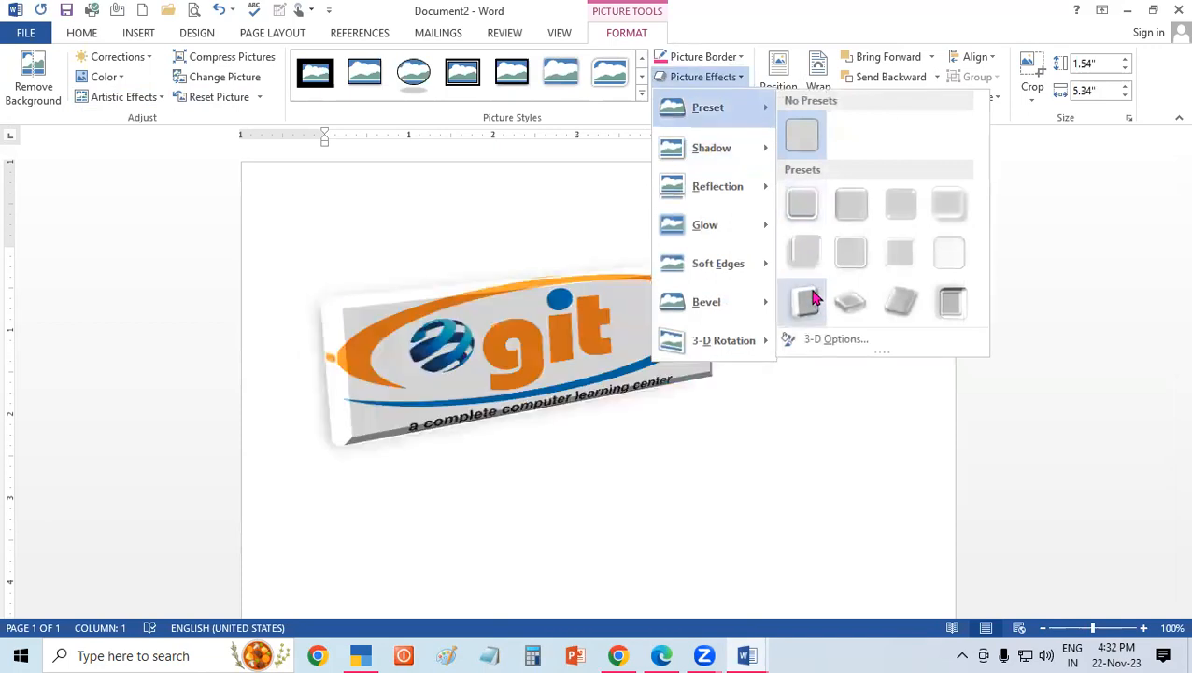
pyautogui.moveTo(750, 165)
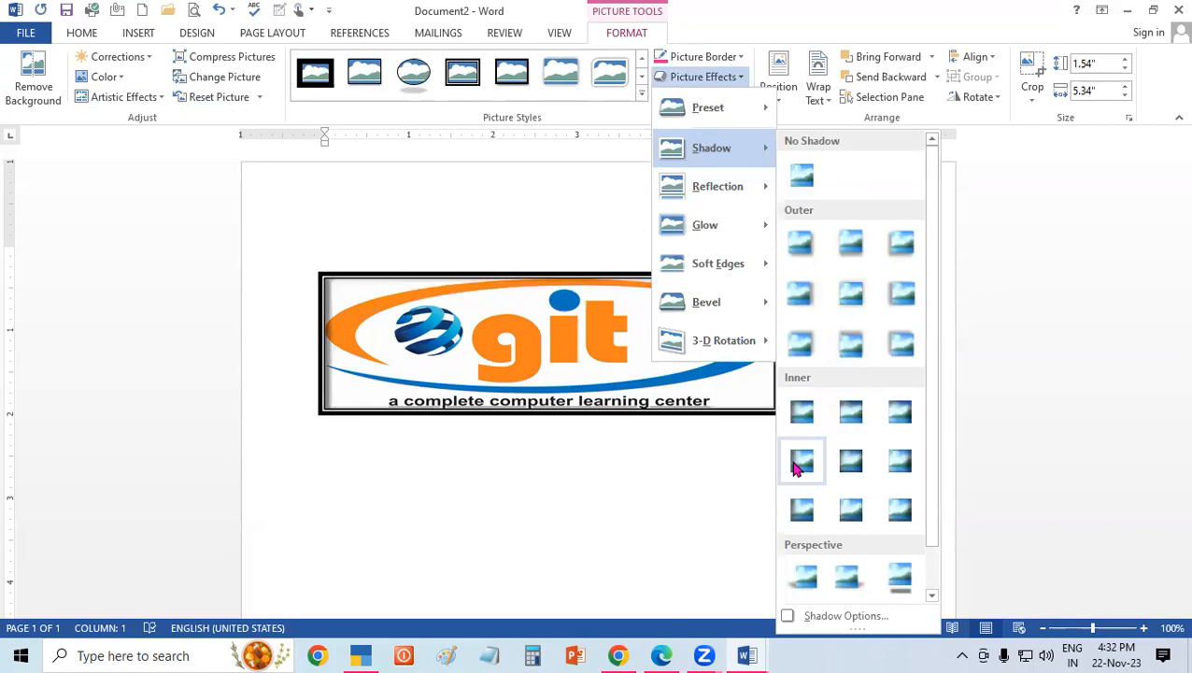
pyautogui.moveTo(764, 186)
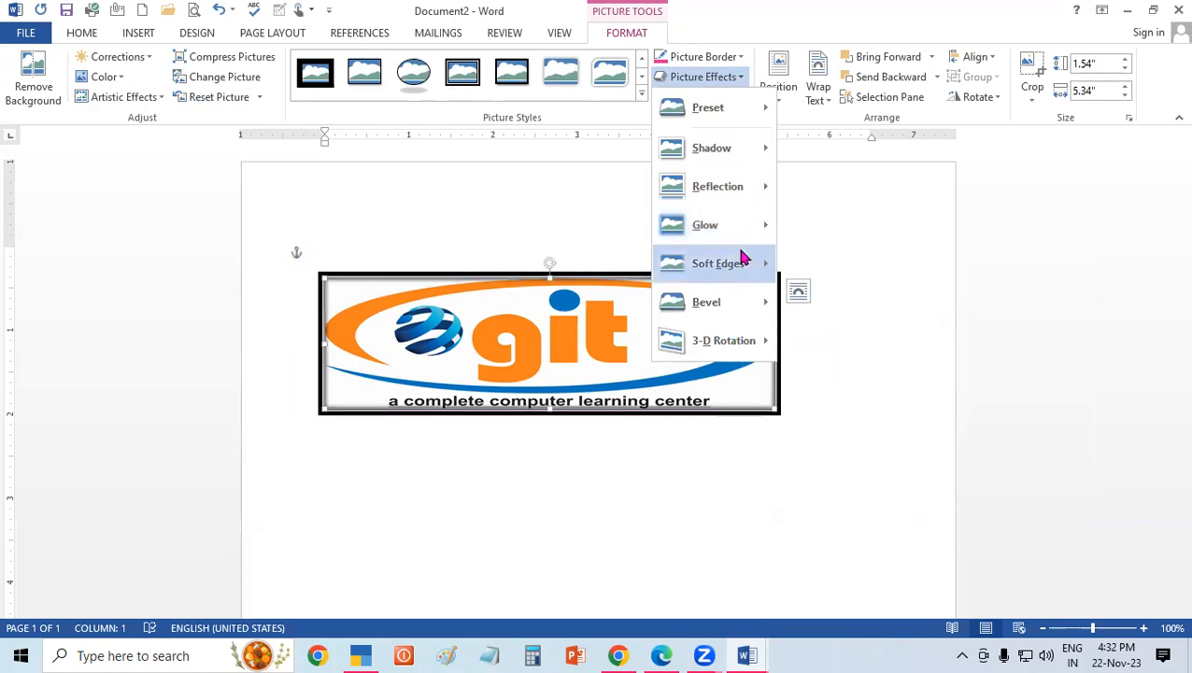
pyautogui.moveTo(743, 256)
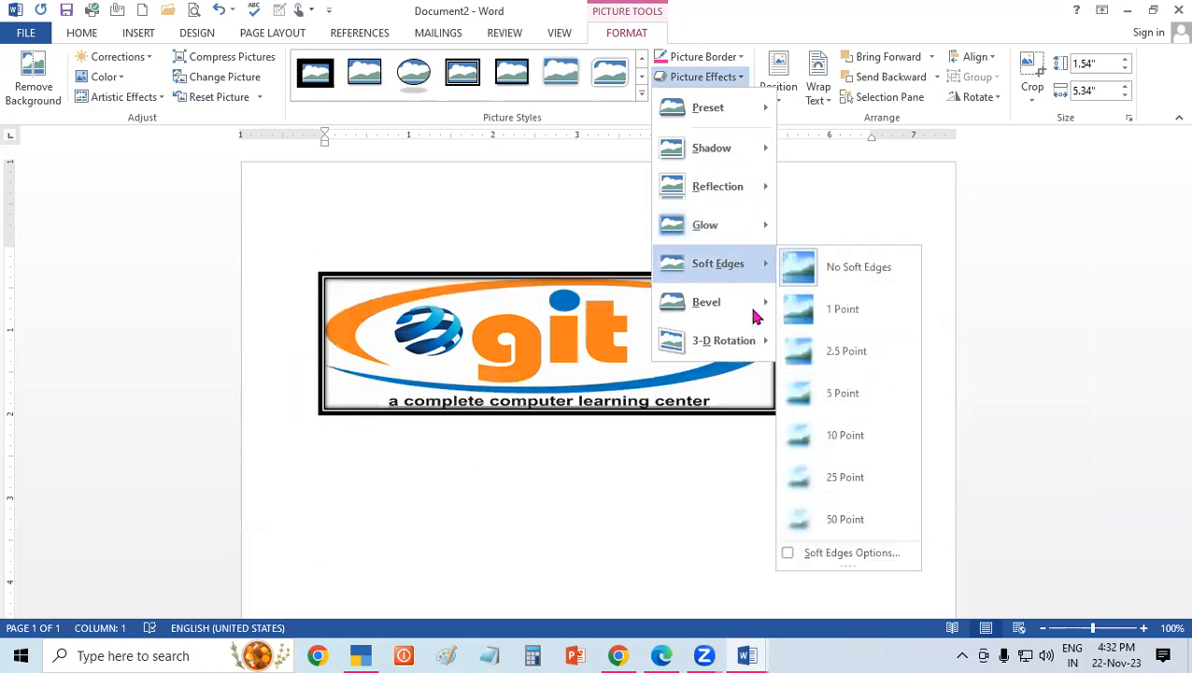
pyautogui.moveTo(753, 302)
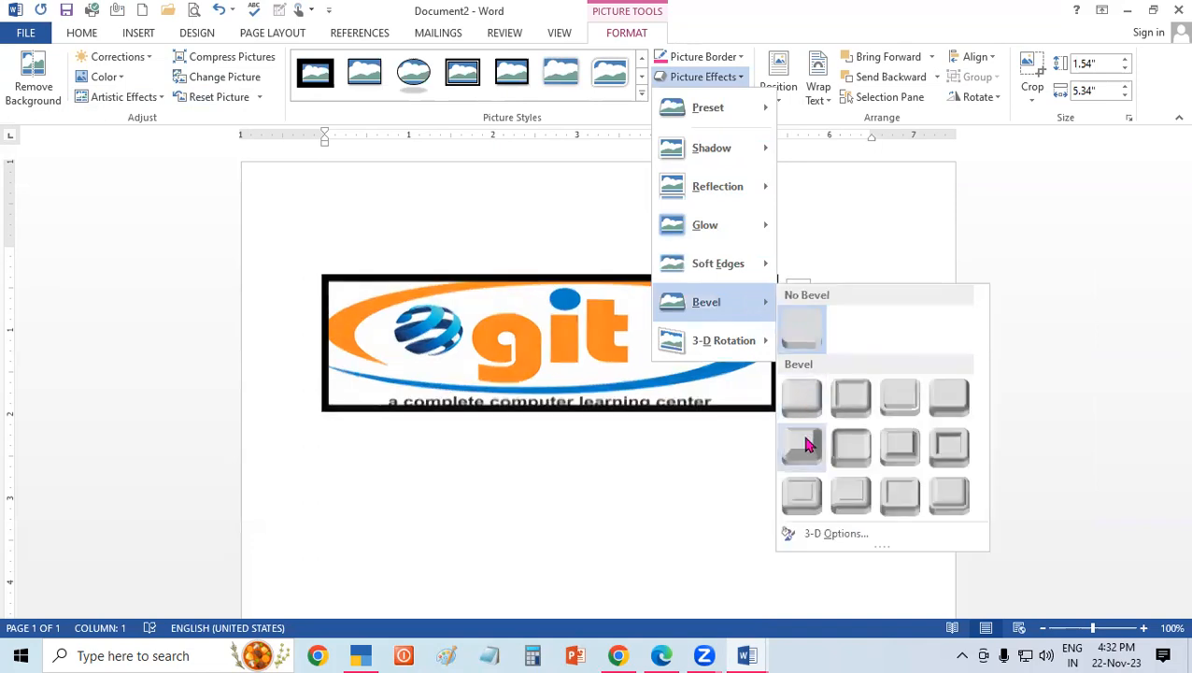
pyautogui.moveTo(758, 340)
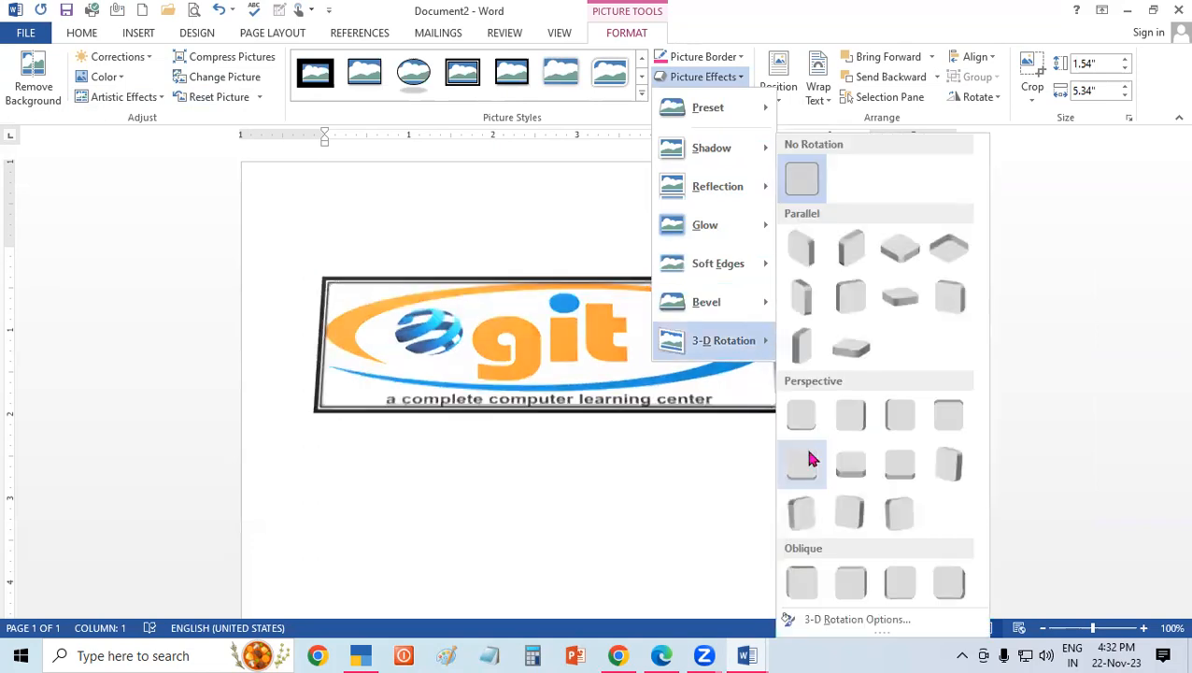
pyautogui.click(496, 479)
pyautogui.click(712, 97)
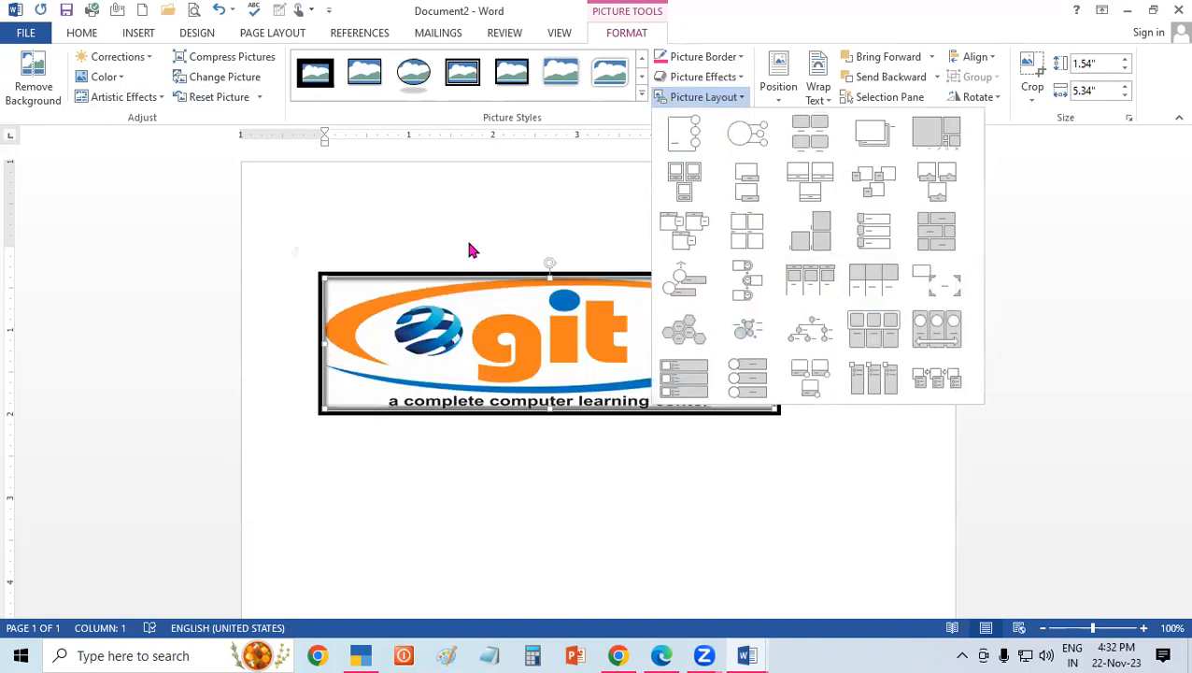
pyautogui.click(415, 216)
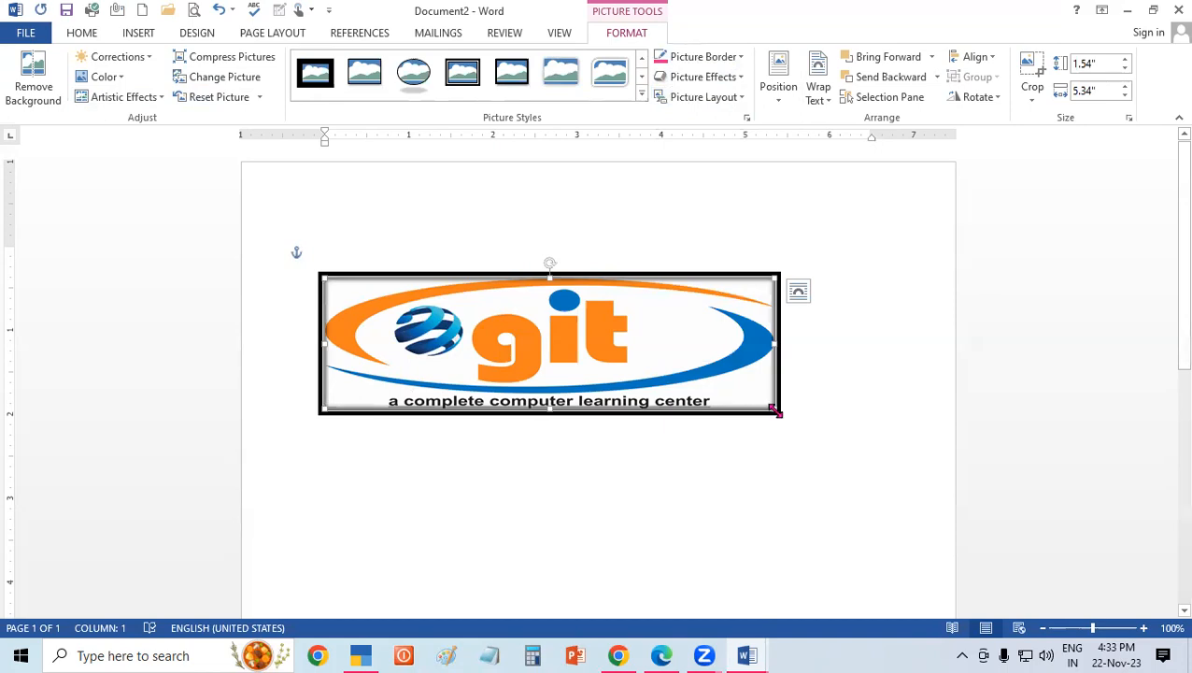
# Shrink the framed logo to about 0.97" high by 1.34" wide and move it near the page's right margin.
pyautogui.moveTo(652, 410); pyautogui.dragTo(509, 365)
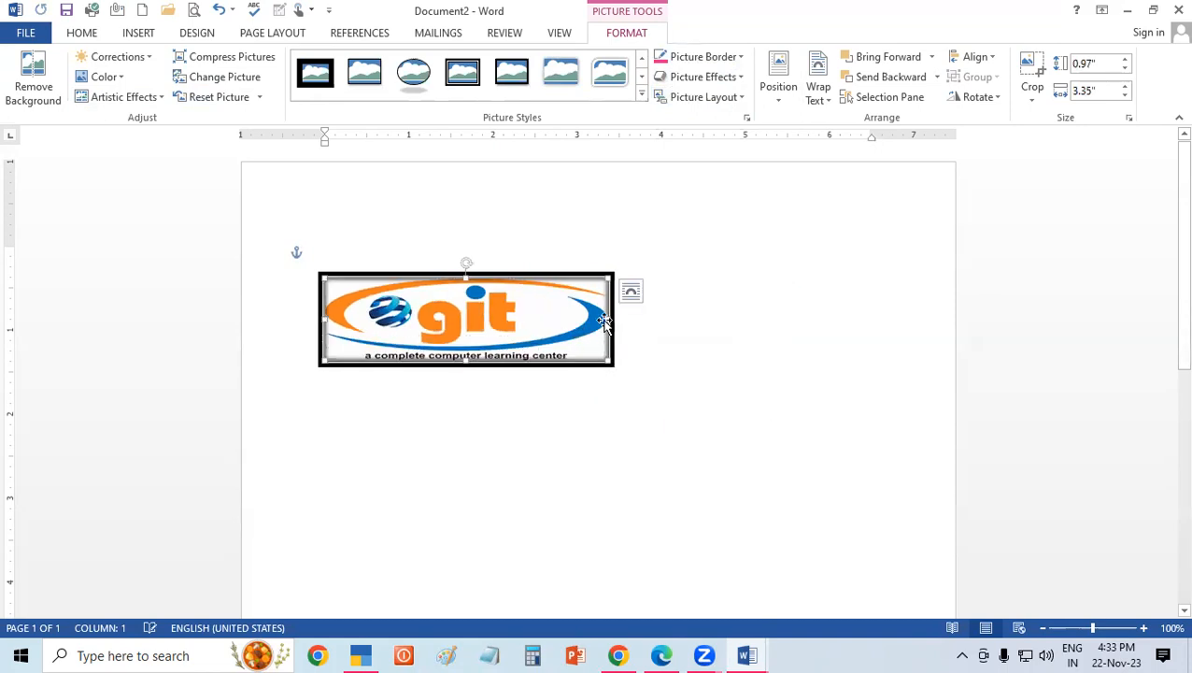
pyautogui.moveTo(606, 319); pyautogui.dragTo(444, 315)
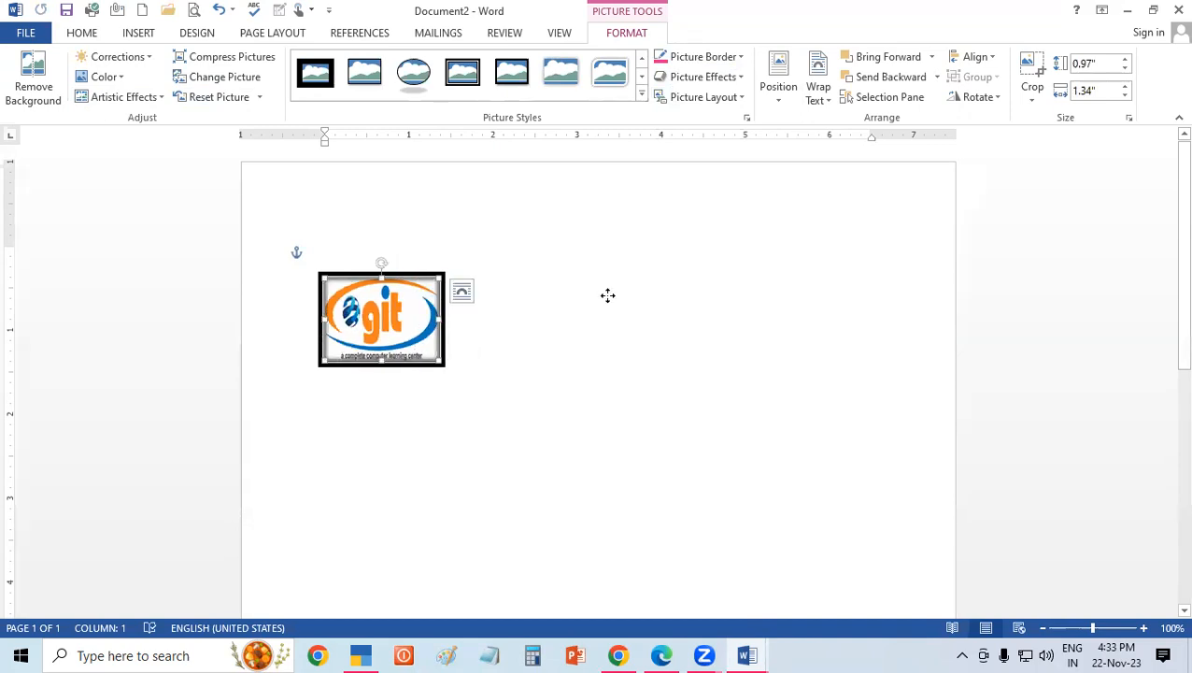
pyautogui.moveTo(607, 295); pyautogui.dragTo(867, 304)
# Fill the page with sample paragraphs around the logo using =RAND().
pyautogui.click(449, 262)
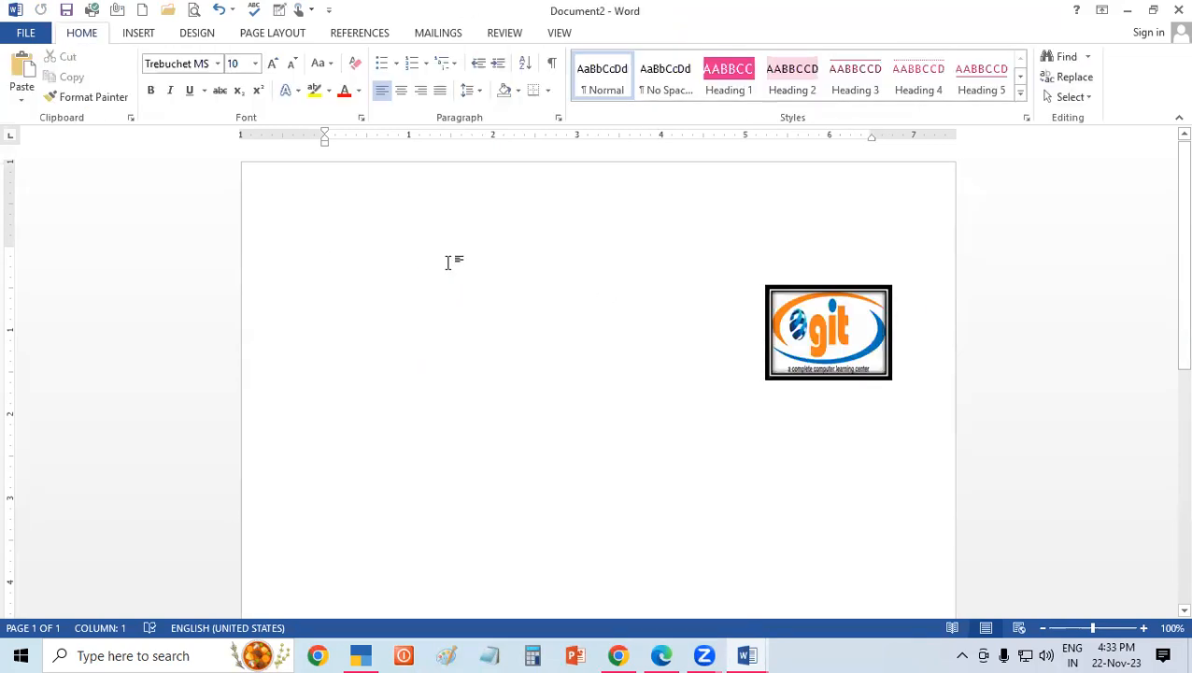
pyautogui.write('=RAN')
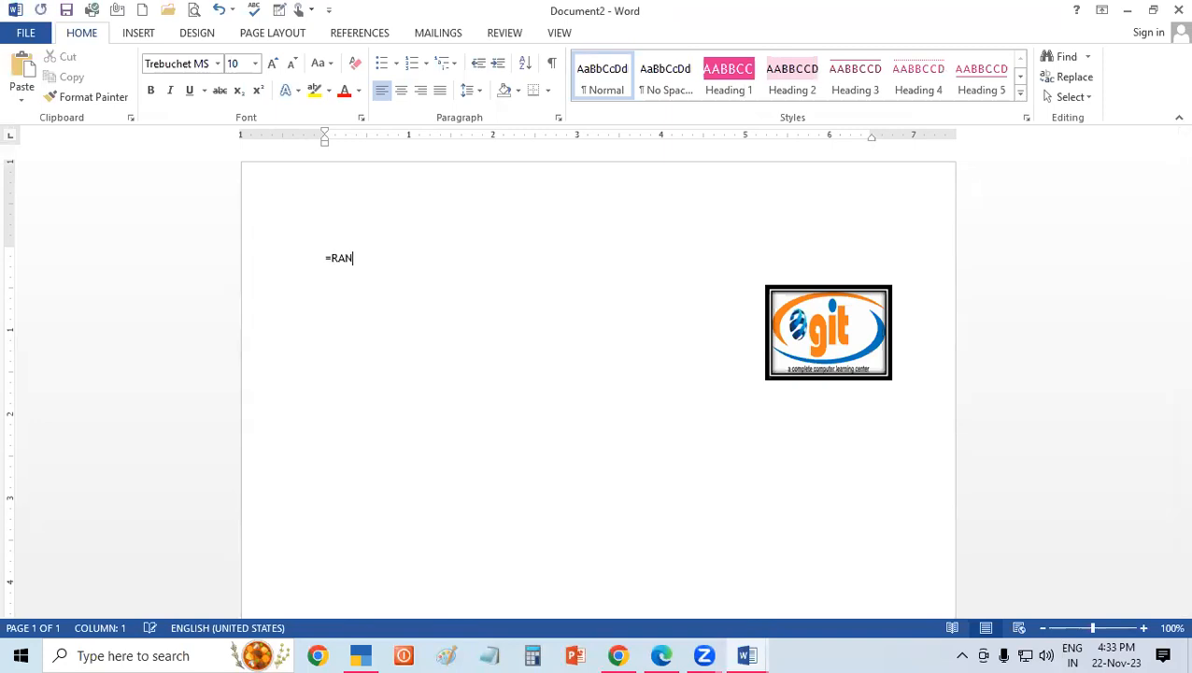
pyautogui.write('D()')
pyautogui.press('Return')
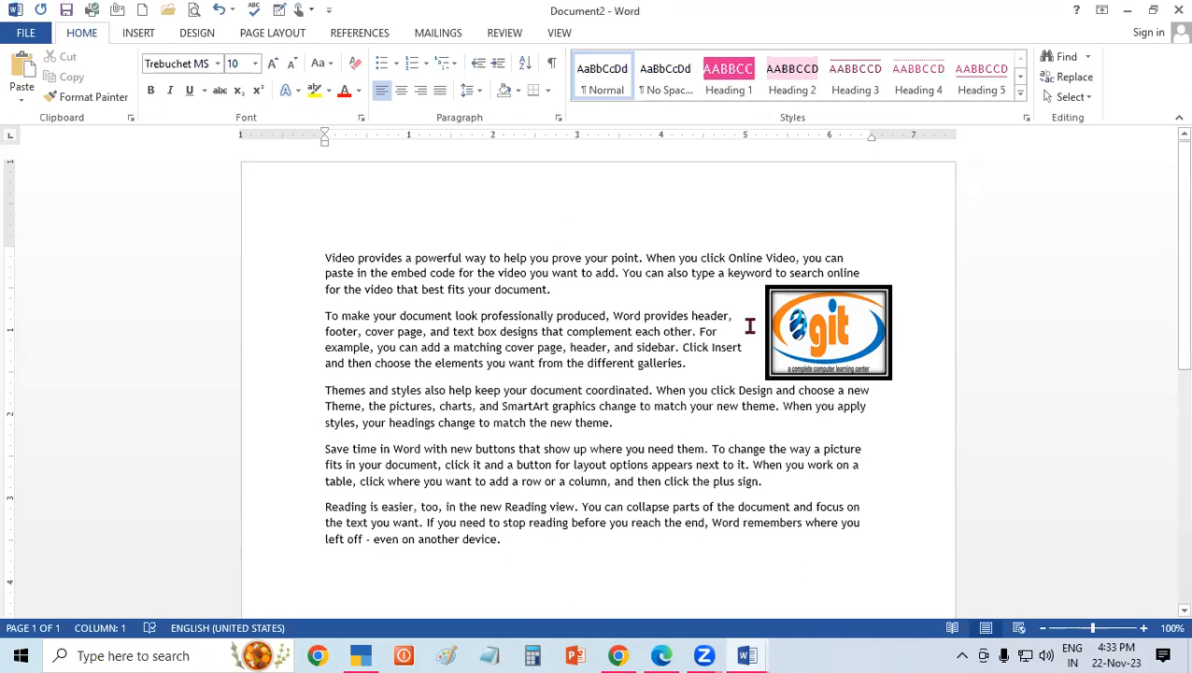
# Preview position options for the logo, such as top left with square text wrapping, without applying any.
pyautogui.click(797, 336)
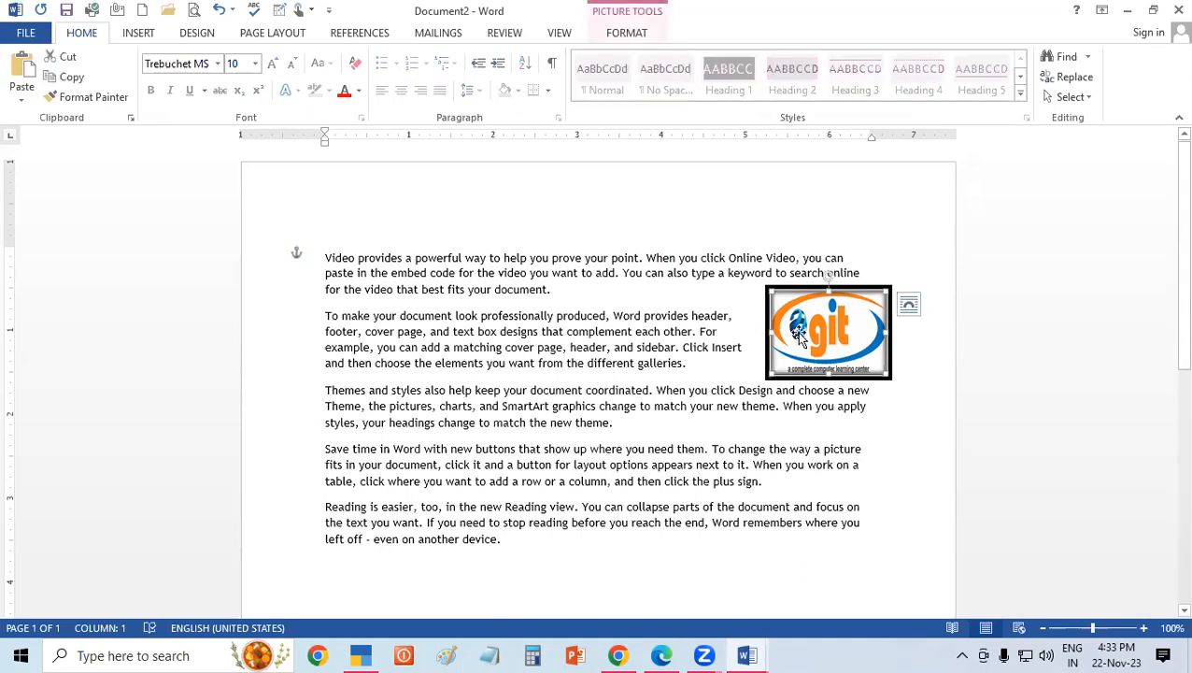
pyautogui.click(628, 35)
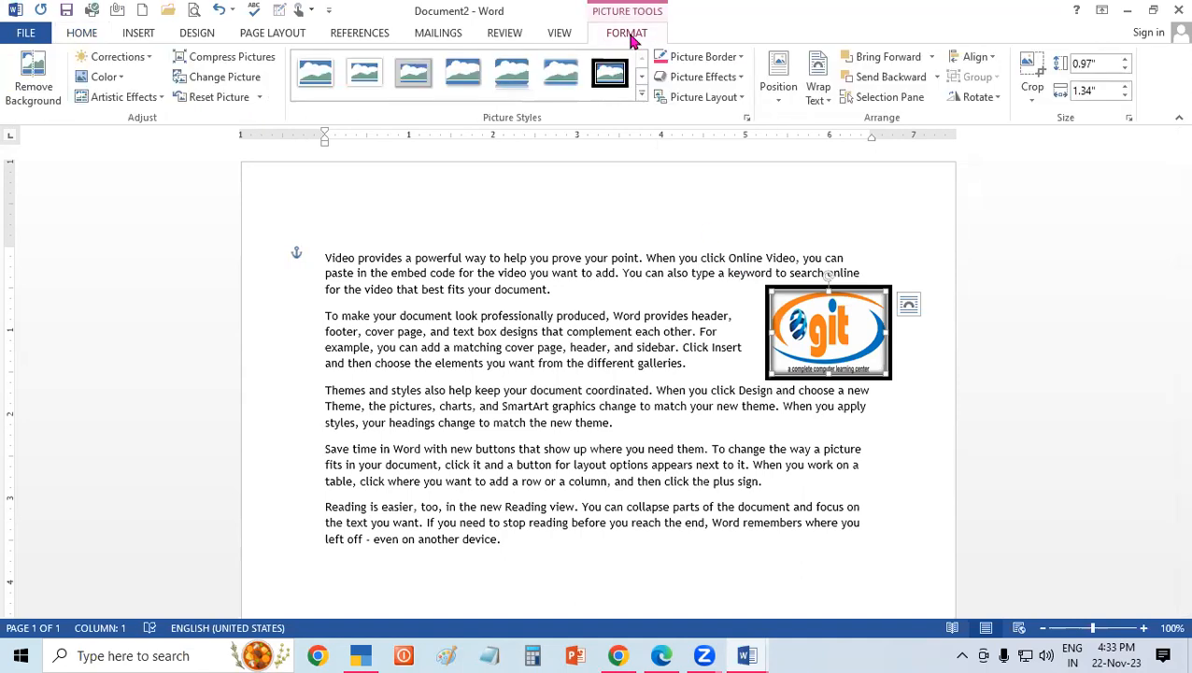
pyautogui.click(791, 95)
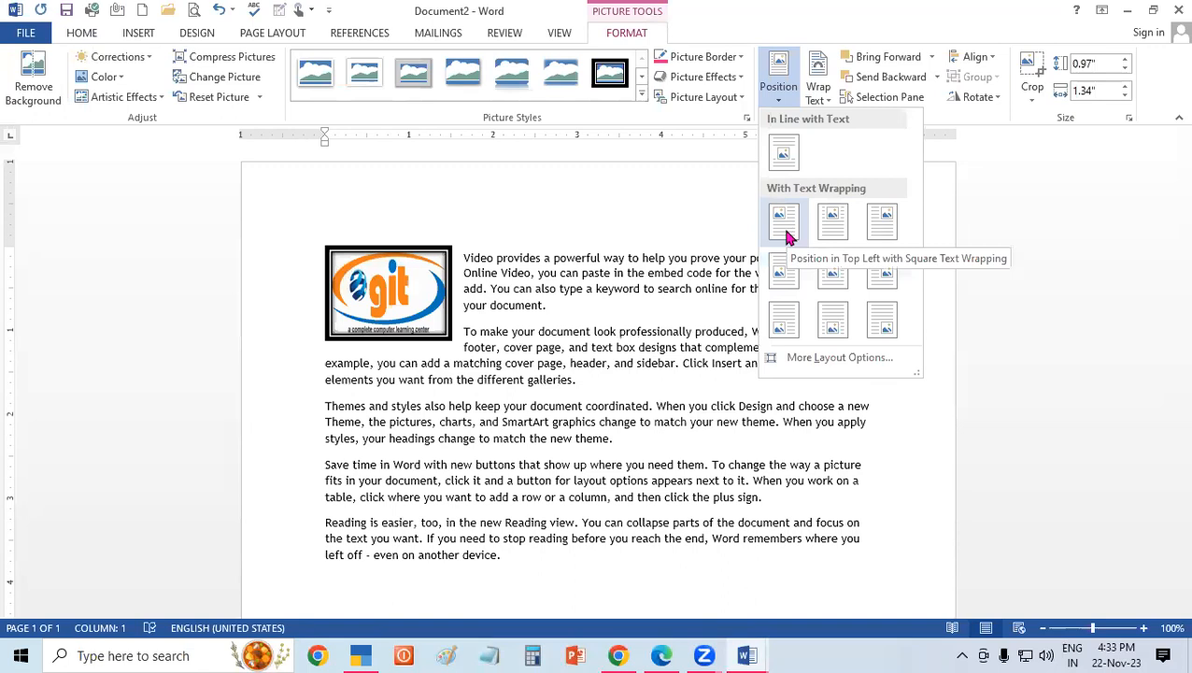
pyautogui.click(565, 376)
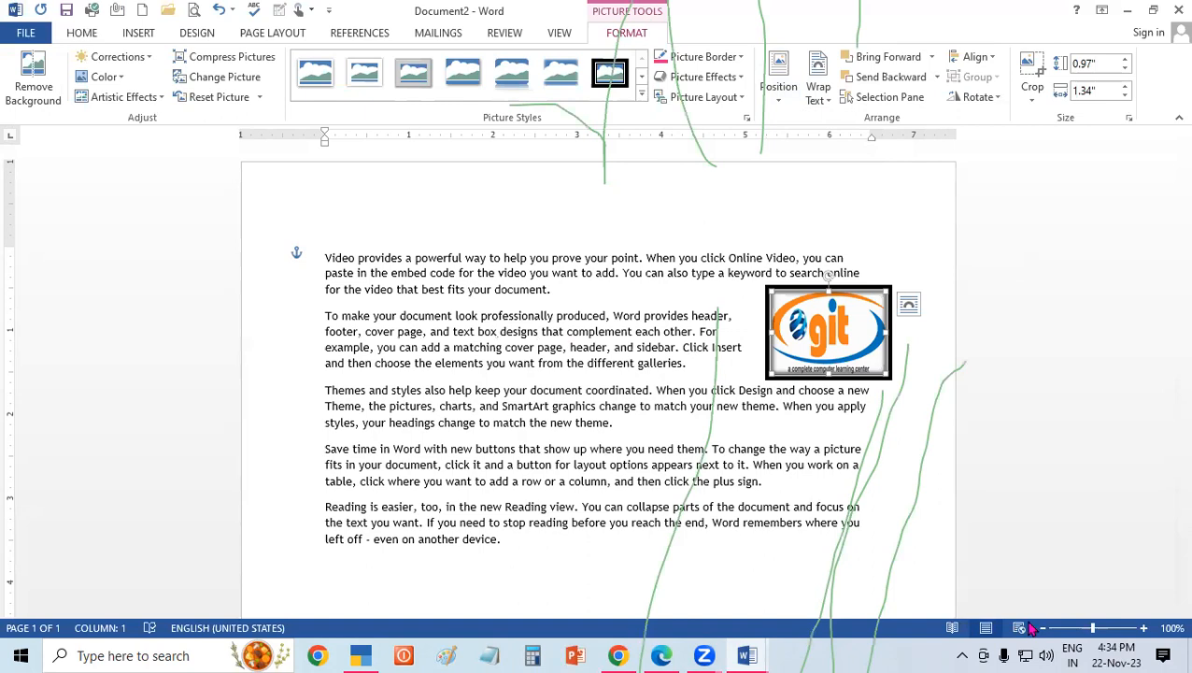
pyautogui.click(80, 435)
pyautogui.click(117, 482)
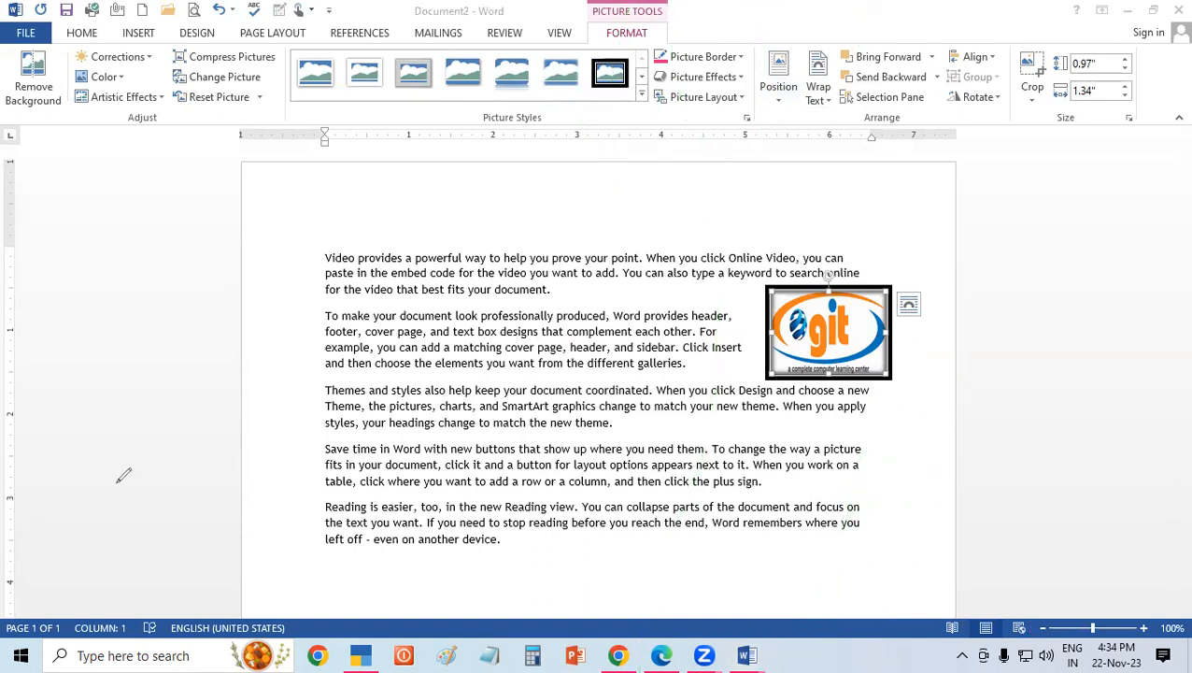
# Wrap the logo behind the text, move it to the middle of the paragraphs, and enlarge it to about 1.9" by 2.64".
pyautogui.click(819, 89)
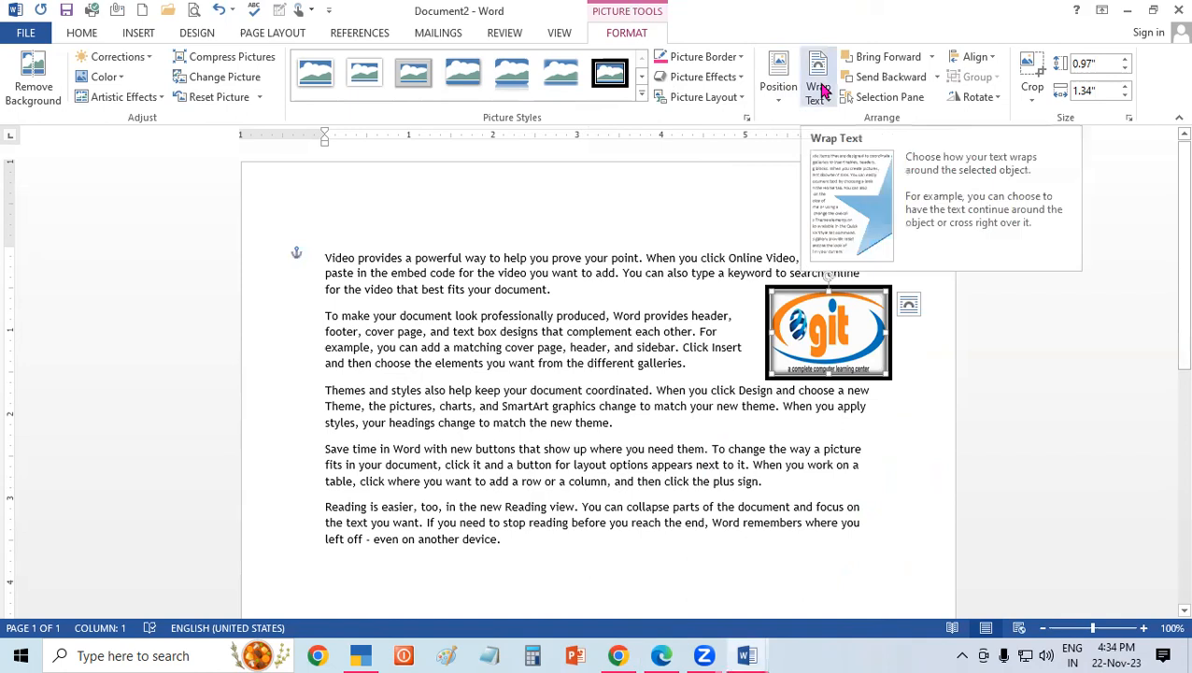
pyautogui.click(819, 88)
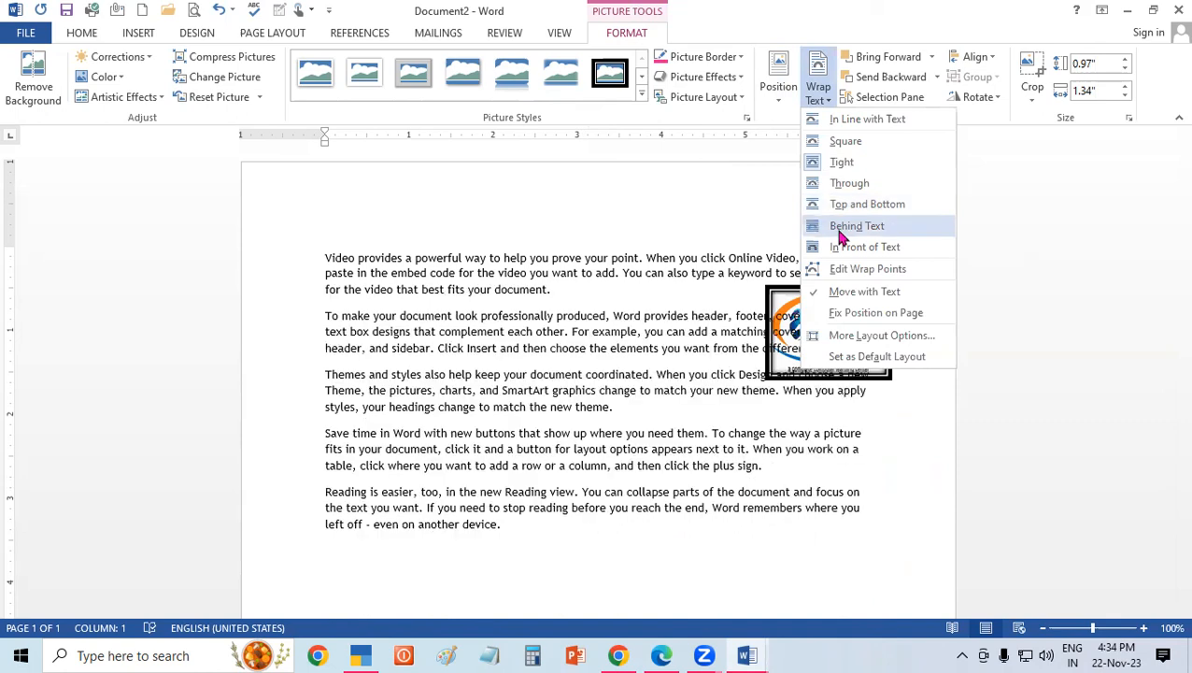
pyautogui.click(839, 234)
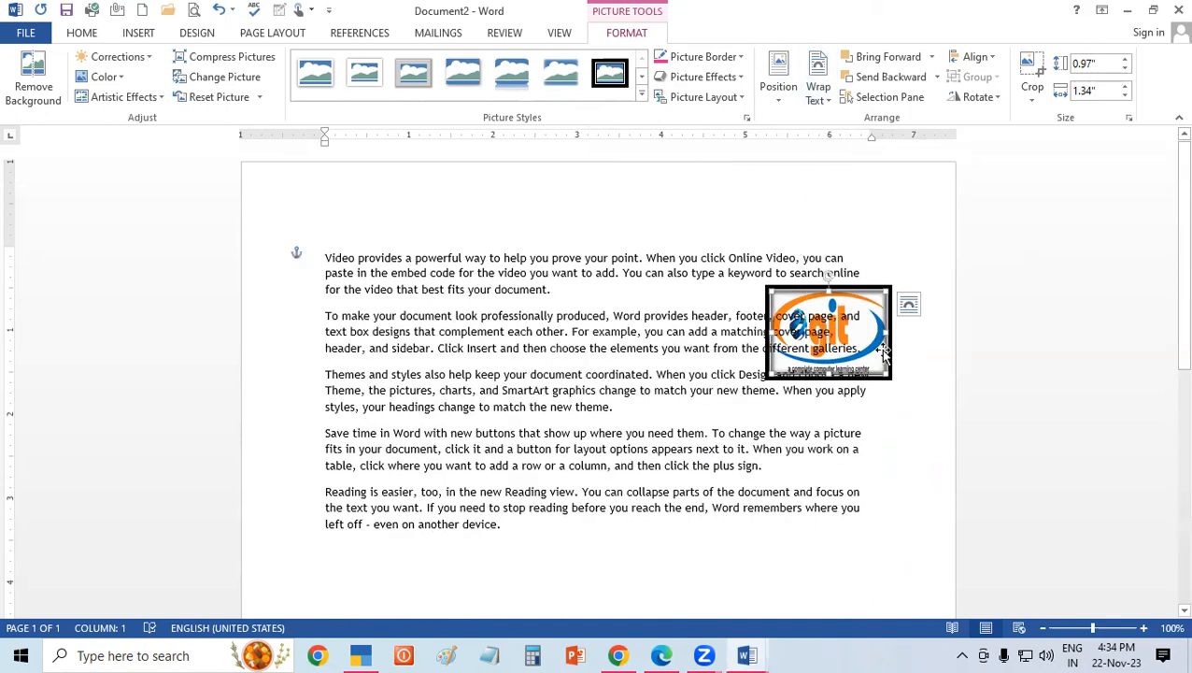
pyautogui.moveTo(796, 336); pyautogui.dragTo(542, 326)
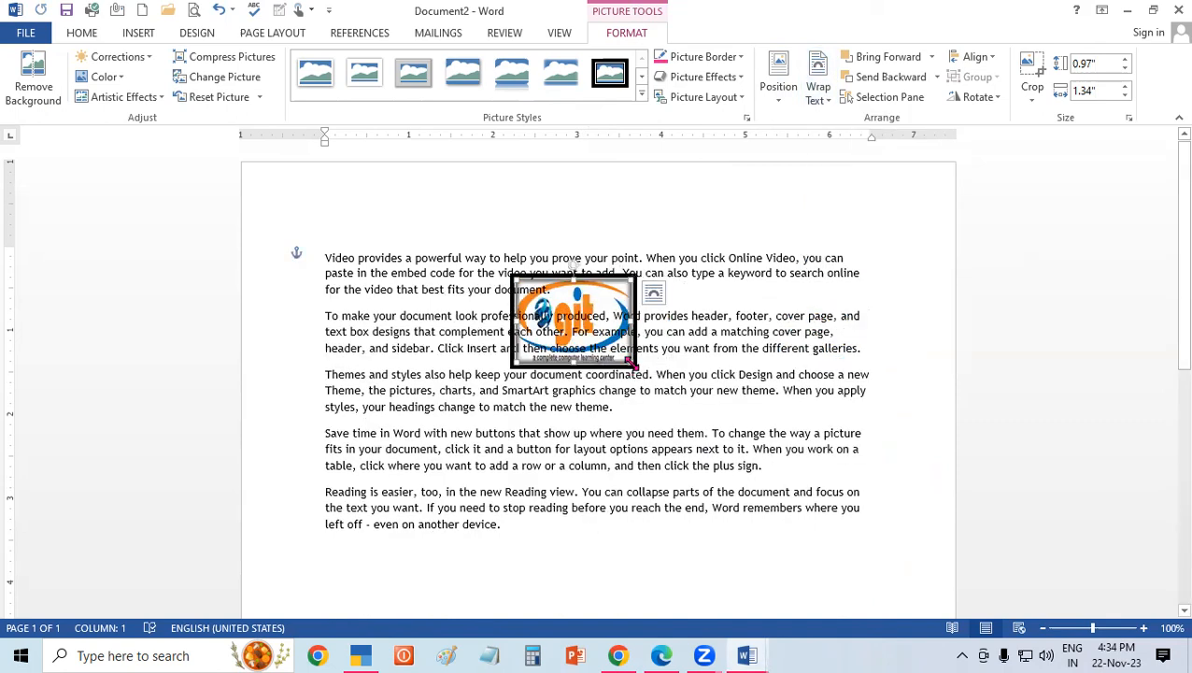
pyautogui.moveTo(632, 363); pyautogui.dragTo(741, 433)
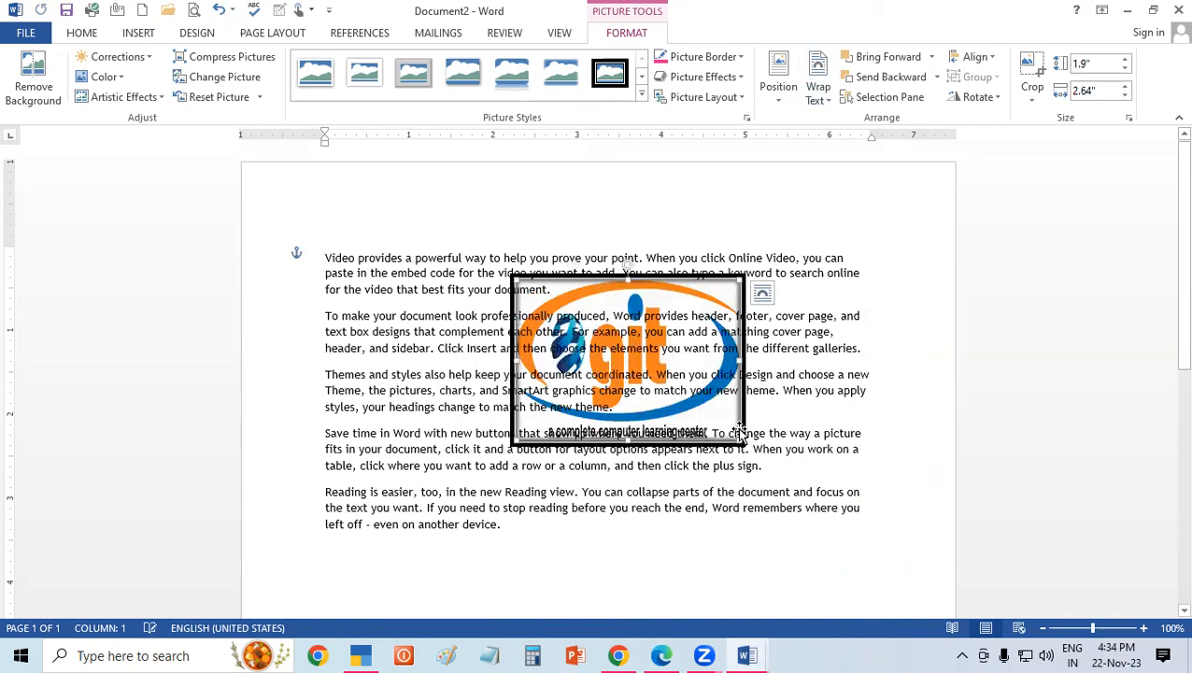
# Edit the logo's wrap points by pulling its lower-left point outward into the text, and move the logo toward the page's right margin.
pyautogui.click(817, 101)
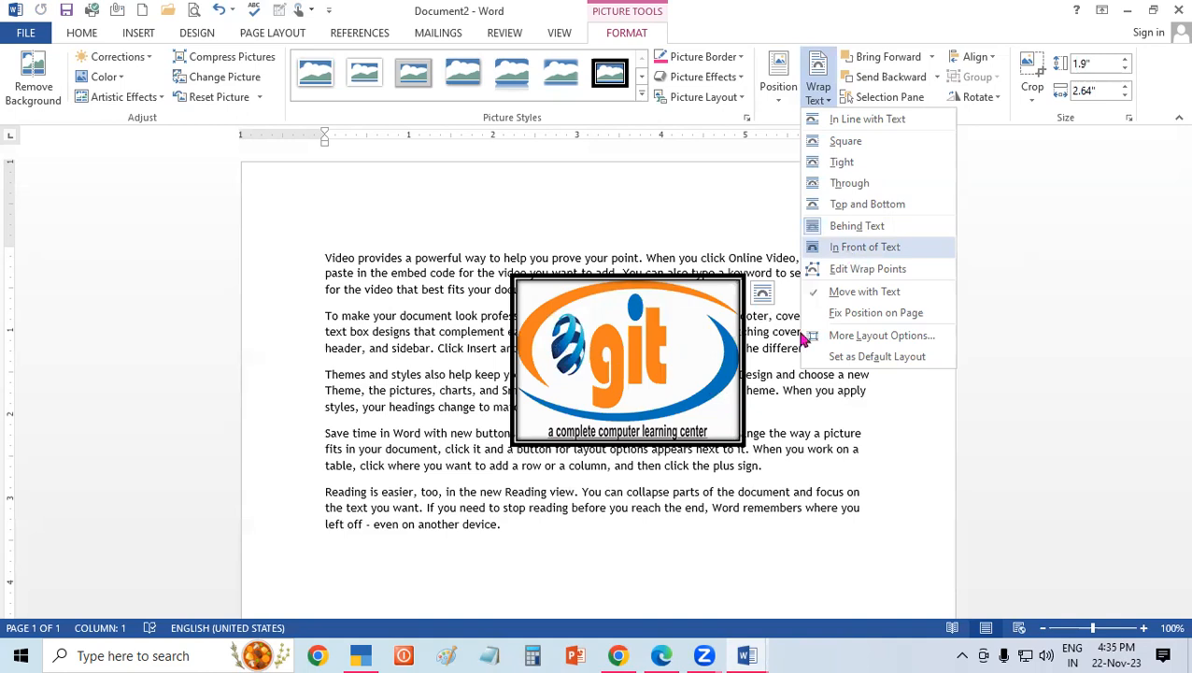
pyautogui.click(844, 273)
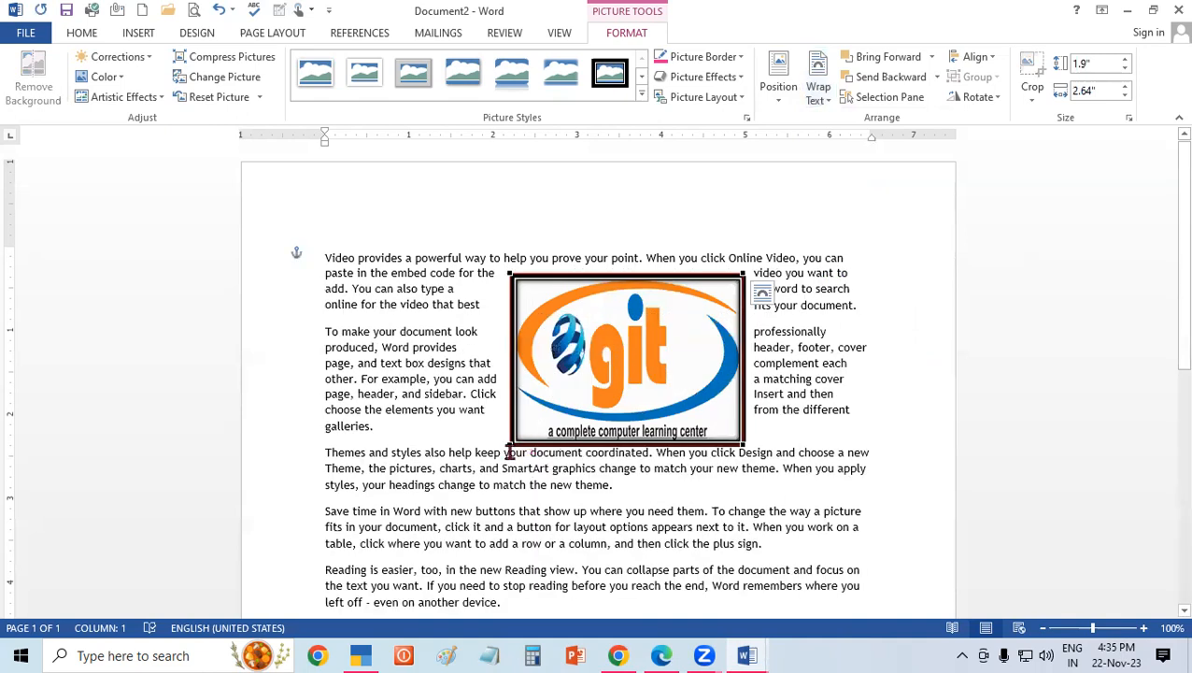
pyautogui.moveTo(510, 439); pyautogui.dragTo(392, 522)
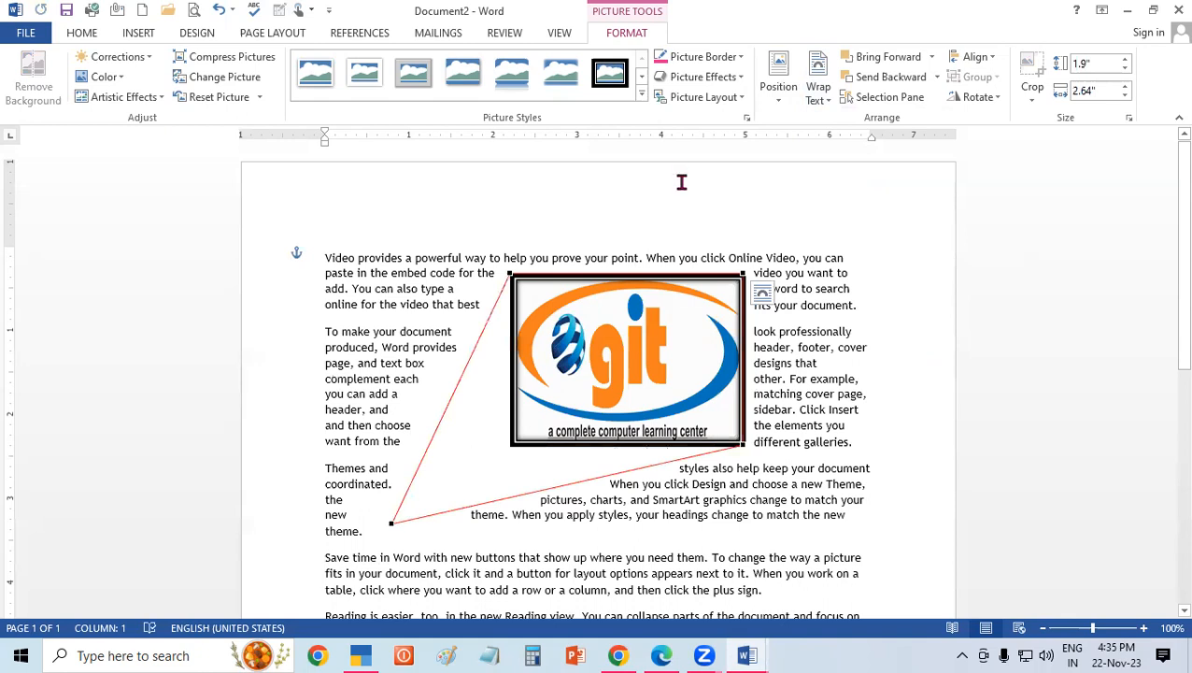
pyautogui.click(642, 293)
pyautogui.click(646, 277)
pyautogui.moveTo(648, 275); pyautogui.dragTo(718, 354)
pyautogui.moveTo(736, 285); pyautogui.dragTo(758, 267)
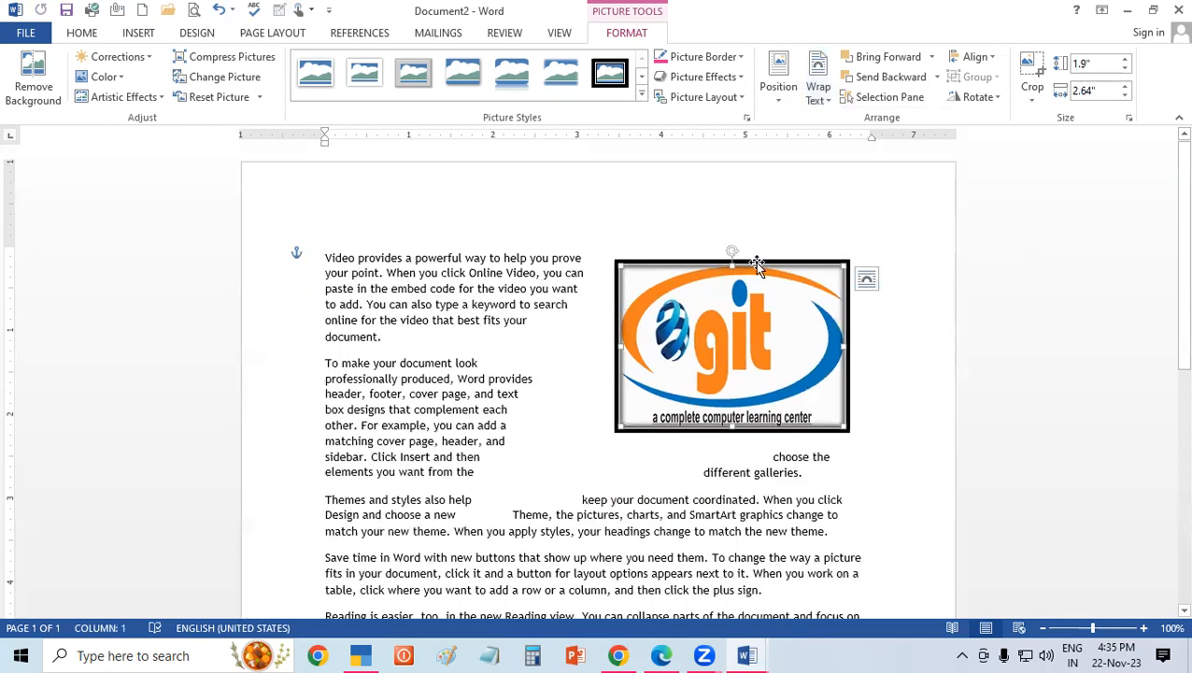
# Fix the logo's position on the page and review the text wrapping settings in its layout options without changing them.
pyautogui.click(807, 90)
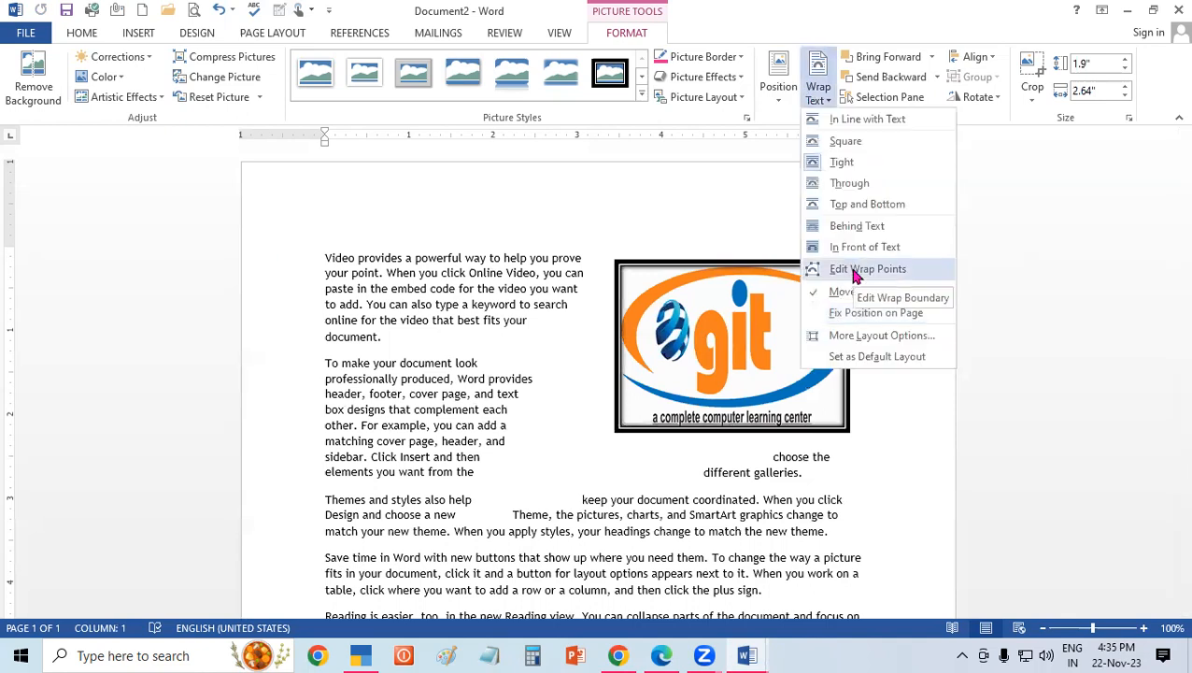
pyautogui.click(835, 315)
pyautogui.click(817, 91)
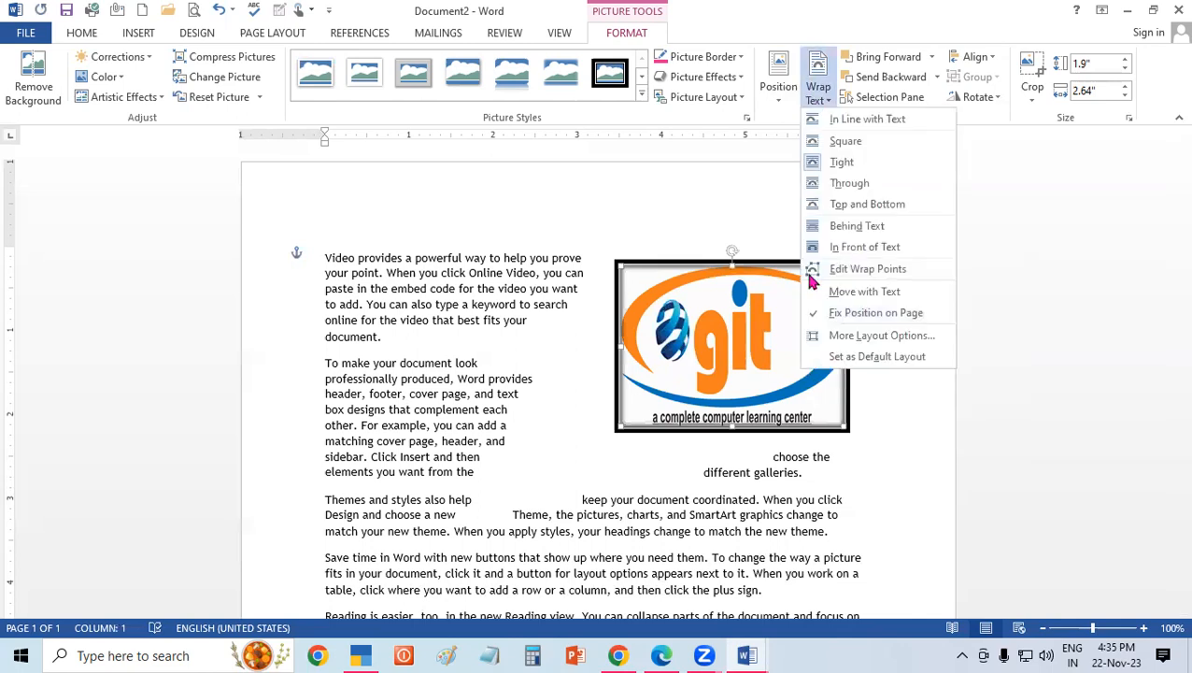
pyautogui.click(848, 340)
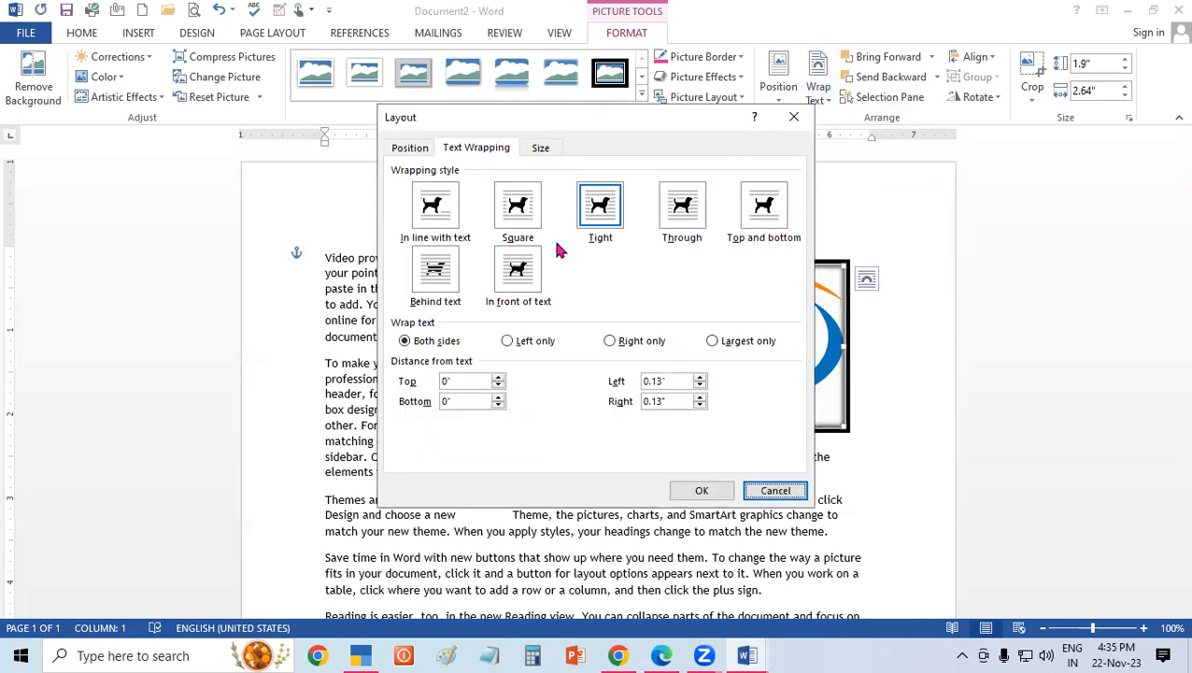
pyautogui.click(794, 118)
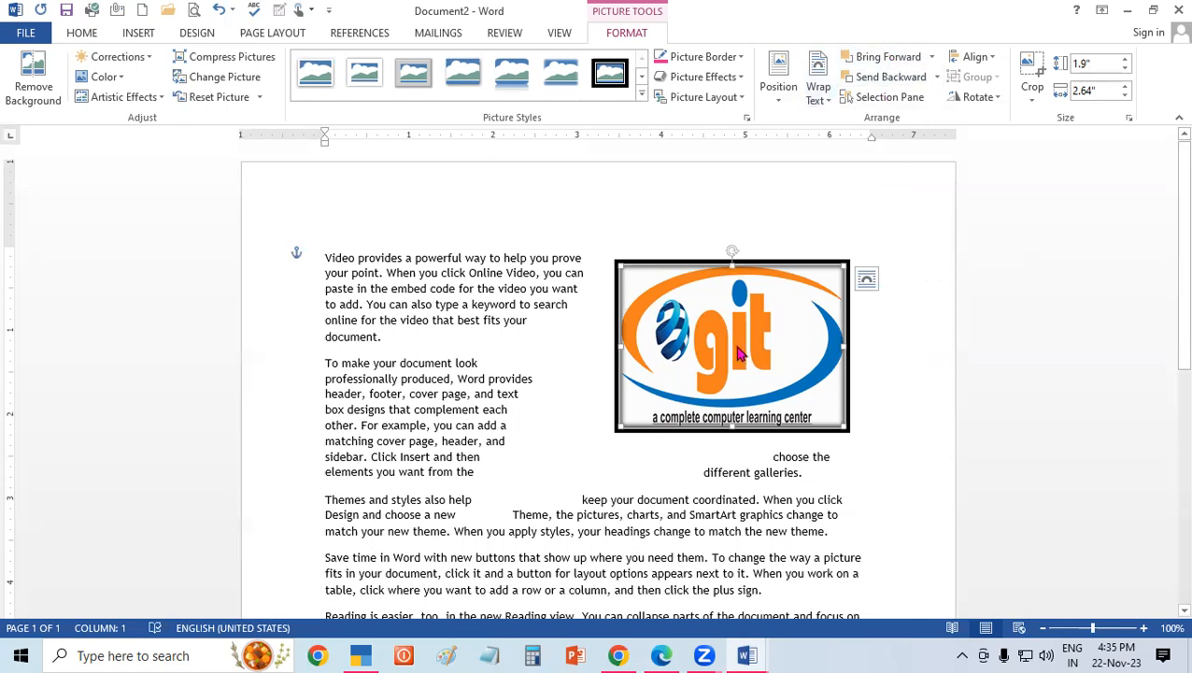
# Delete the logo and all the sample paragraphs to clear the page.
pyautogui.press('Delete')
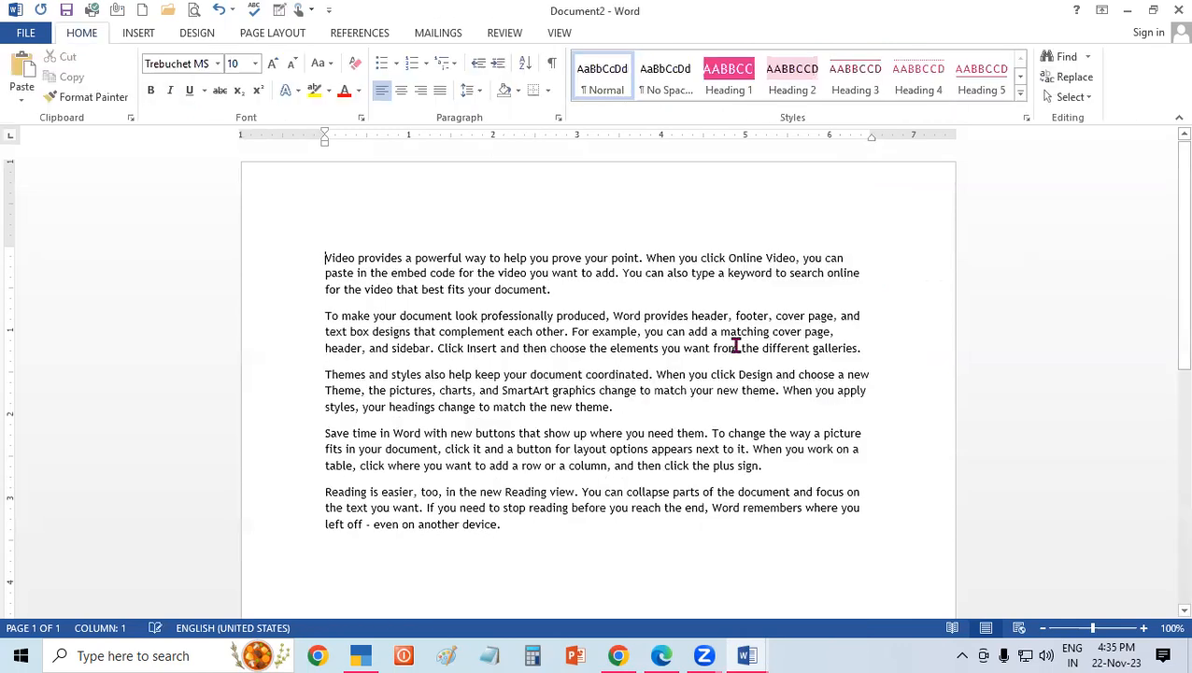
pyautogui.hotkey('ctrl', 'a')
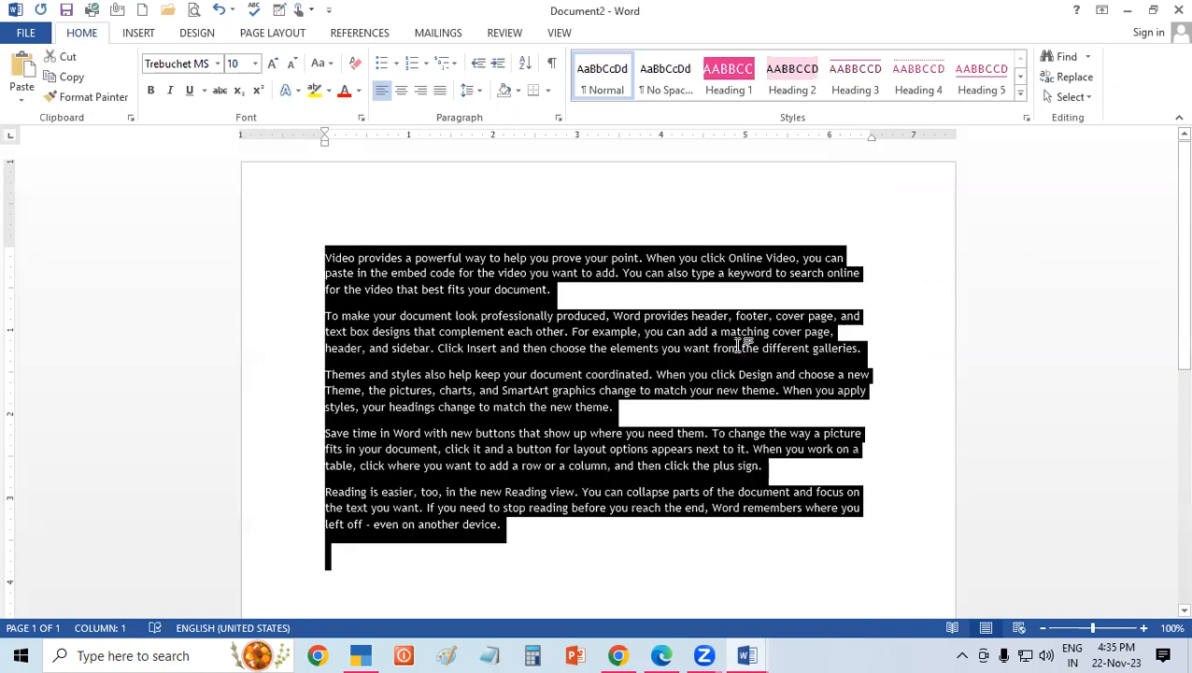
pyautogui.press('Delete')
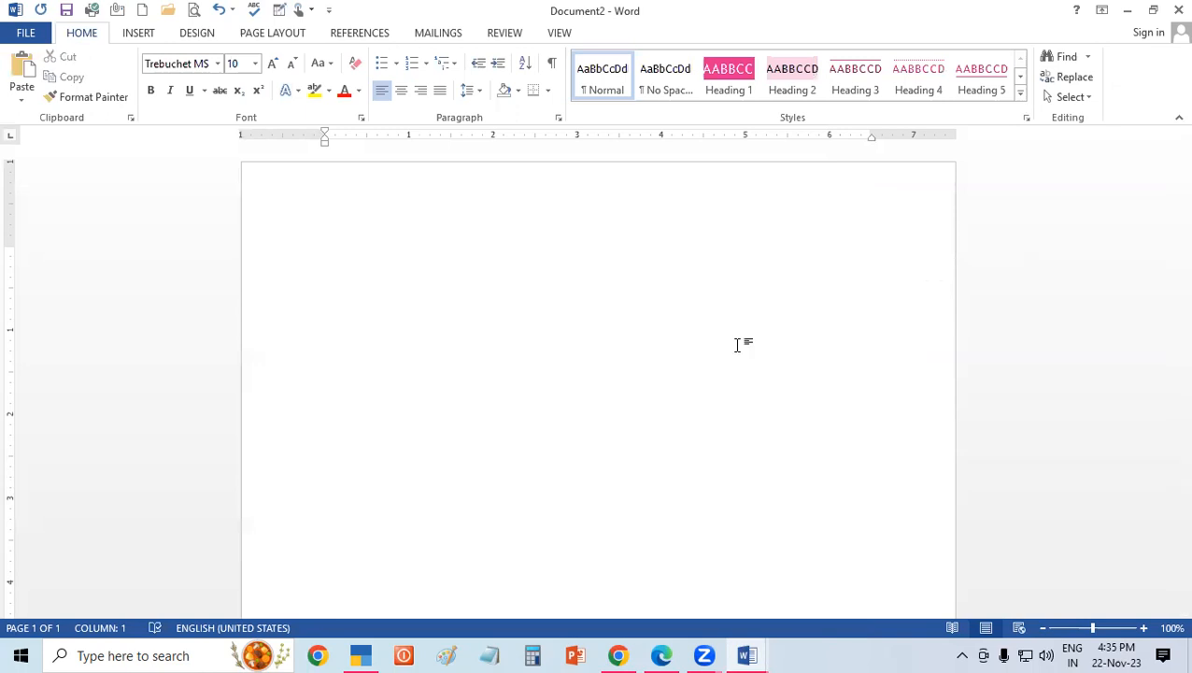
# Draw a rectangle about 2.4" high by 2.33" wide on the upper right half of the blank page.
pyautogui.click(133, 35)
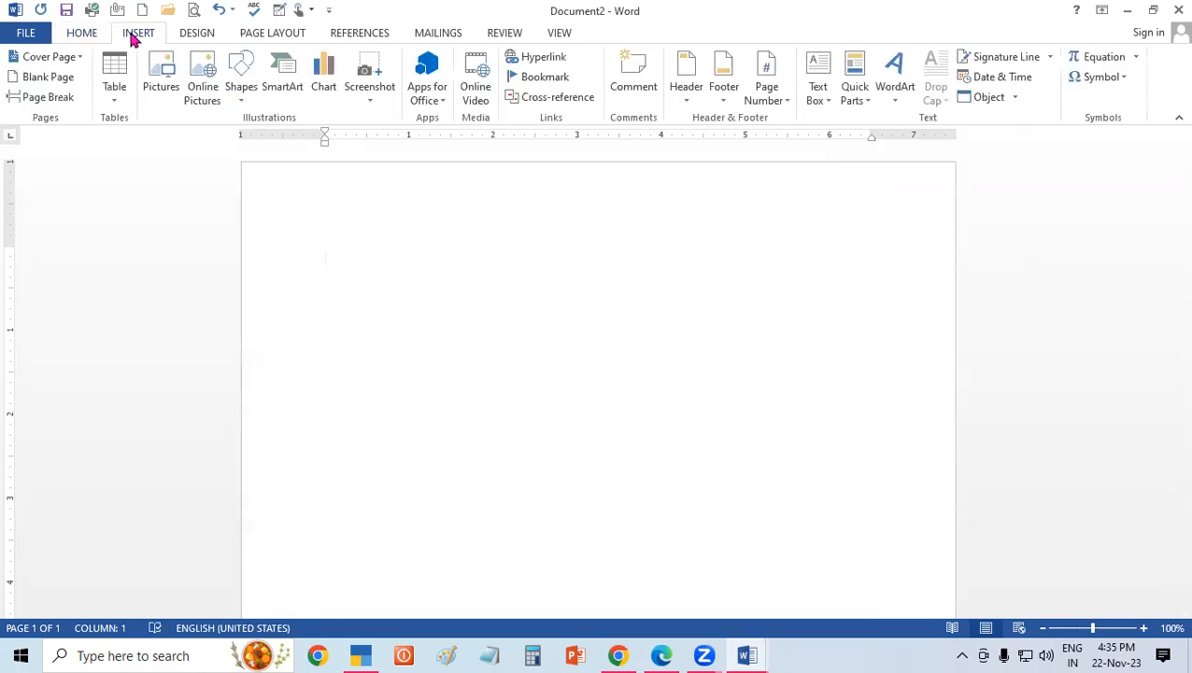
pyautogui.click(249, 99)
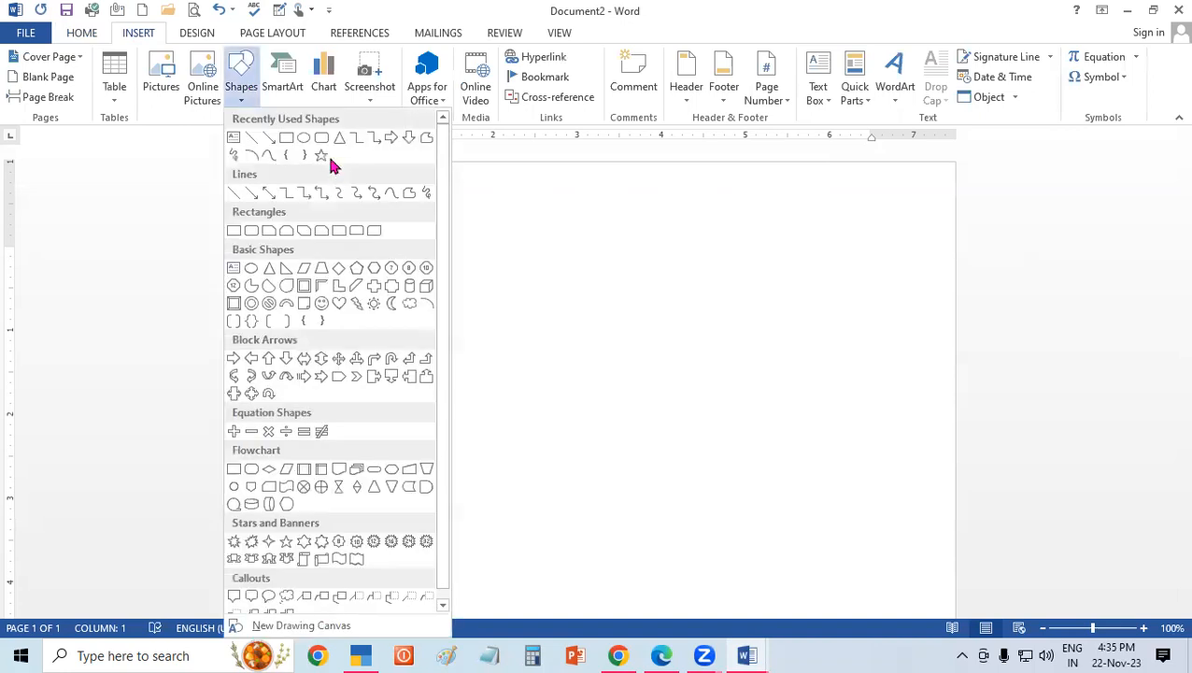
pyautogui.click(286, 138)
pyautogui.moveTo(569, 243); pyautogui.dragTo(768, 445)
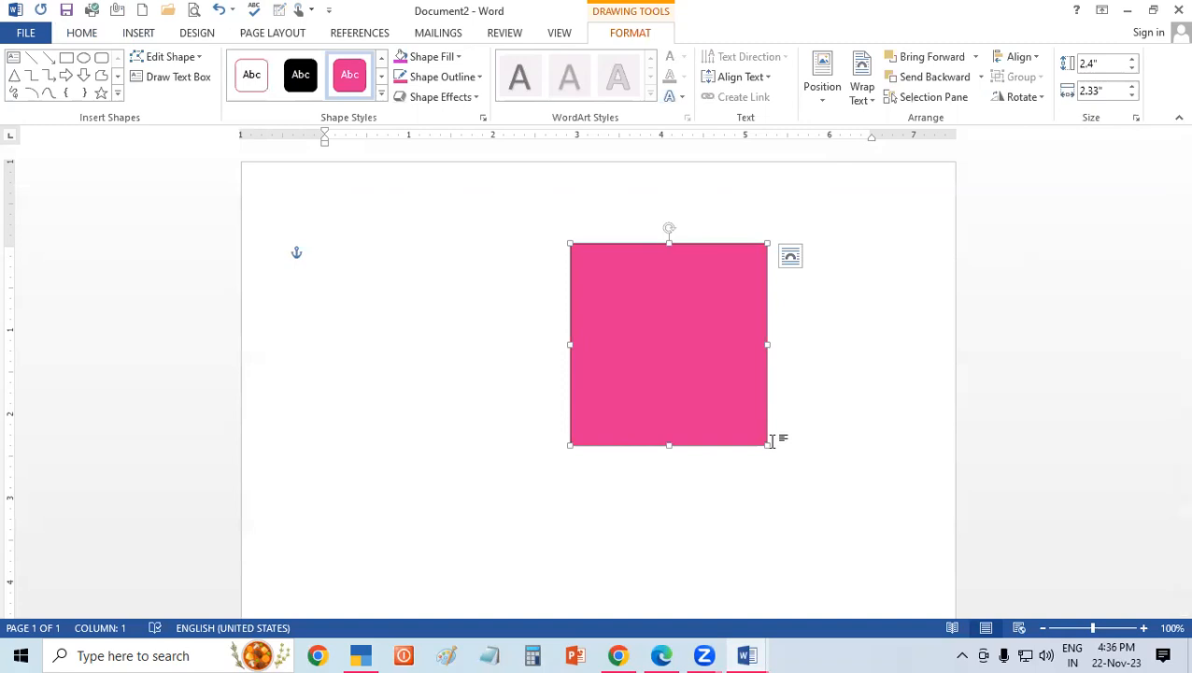
# Insert the picture 44444, resize it to about 2.22" by 2.32", and place it over the pink rectangle with their lower edges aligned.
pyautogui.click(140, 33)
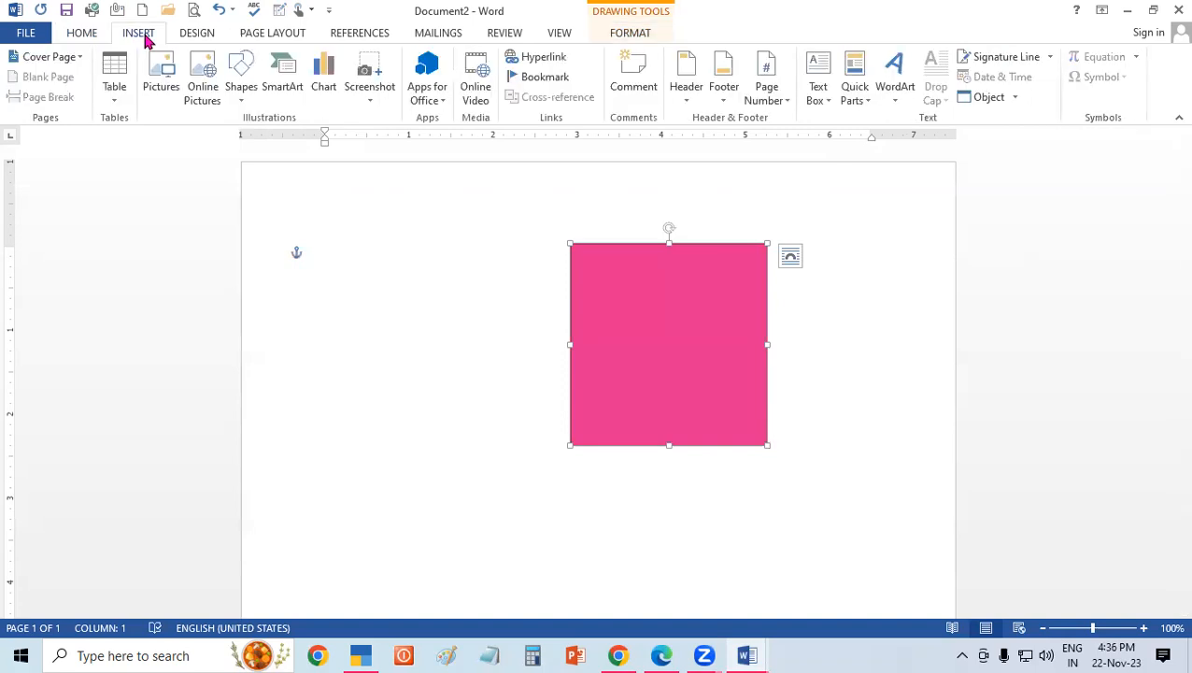
pyautogui.click(161, 84)
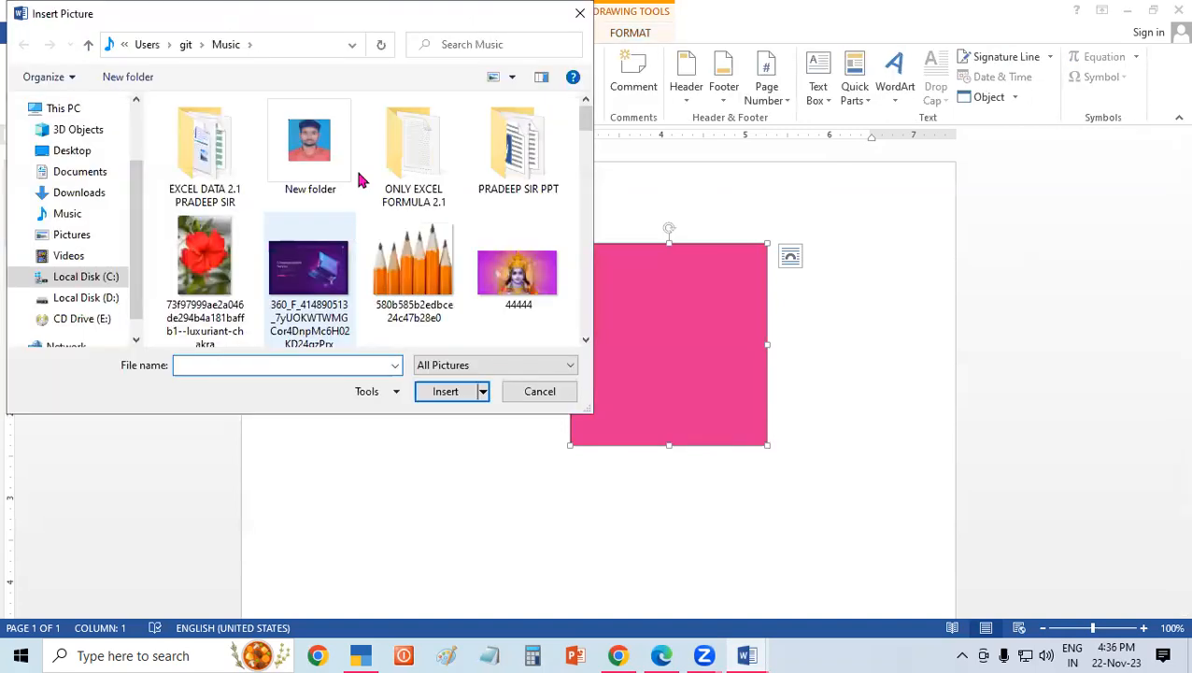
pyautogui.click(458, 390)
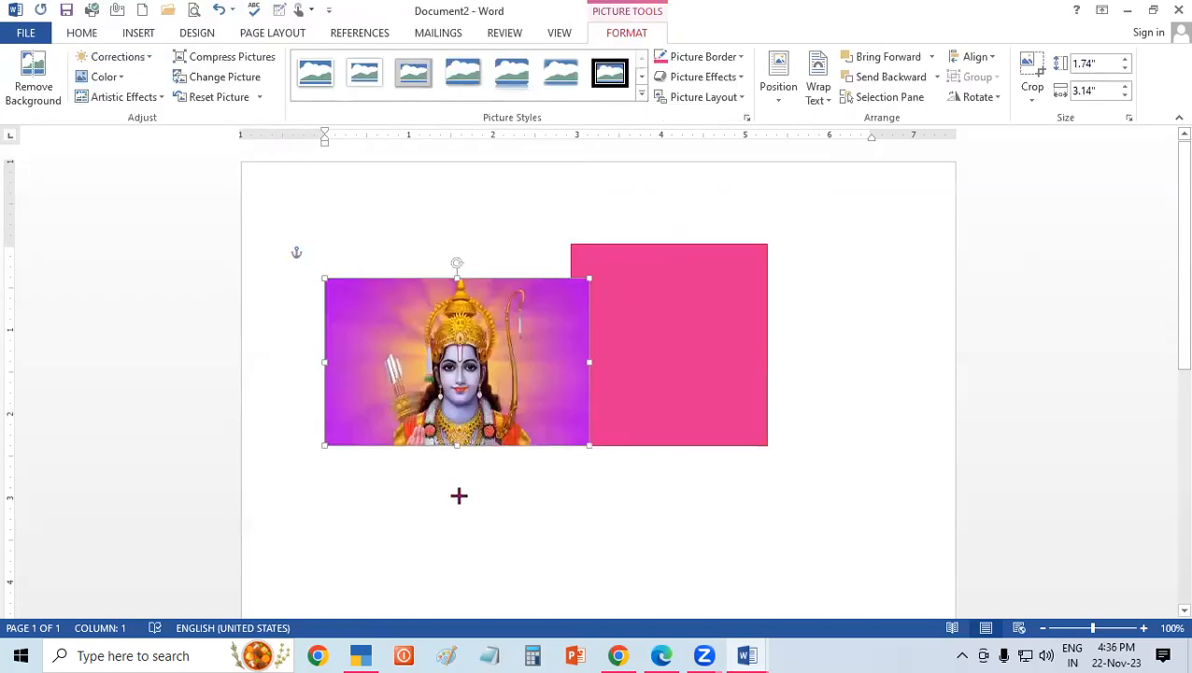
pyautogui.moveTo(589, 387); pyautogui.dragTo(540, 388)
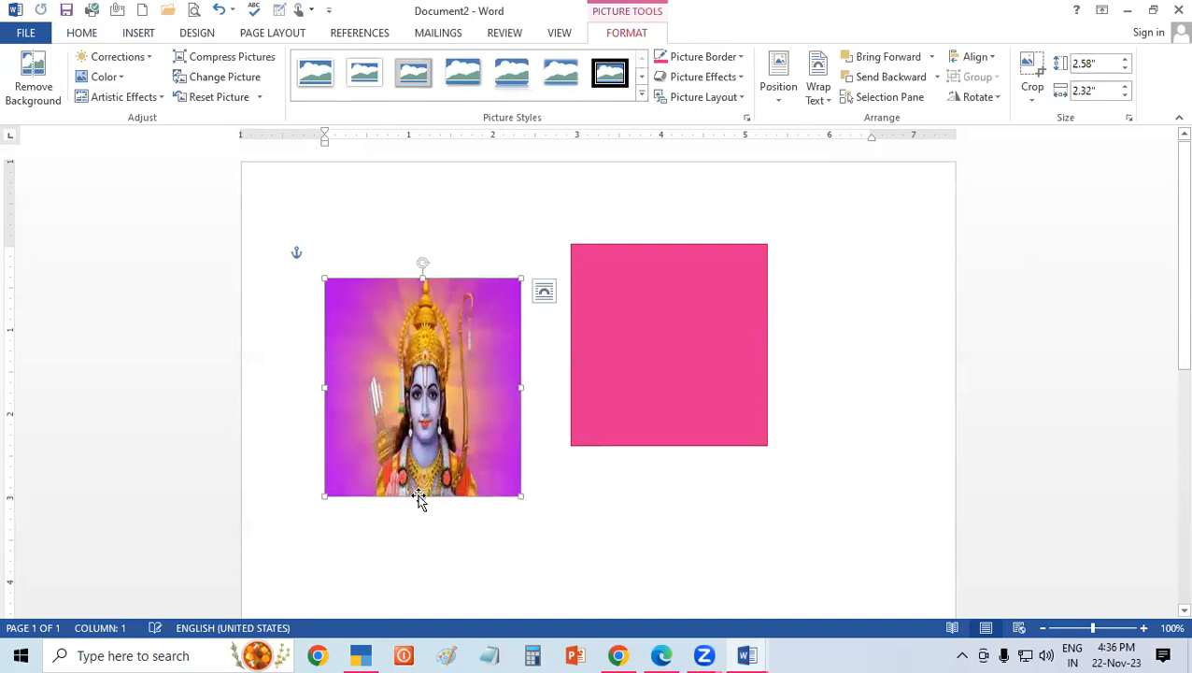
pyautogui.moveTo(418, 493); pyautogui.dragTo(422, 465)
pyautogui.moveTo(445, 405); pyautogui.dragTo(665, 375)
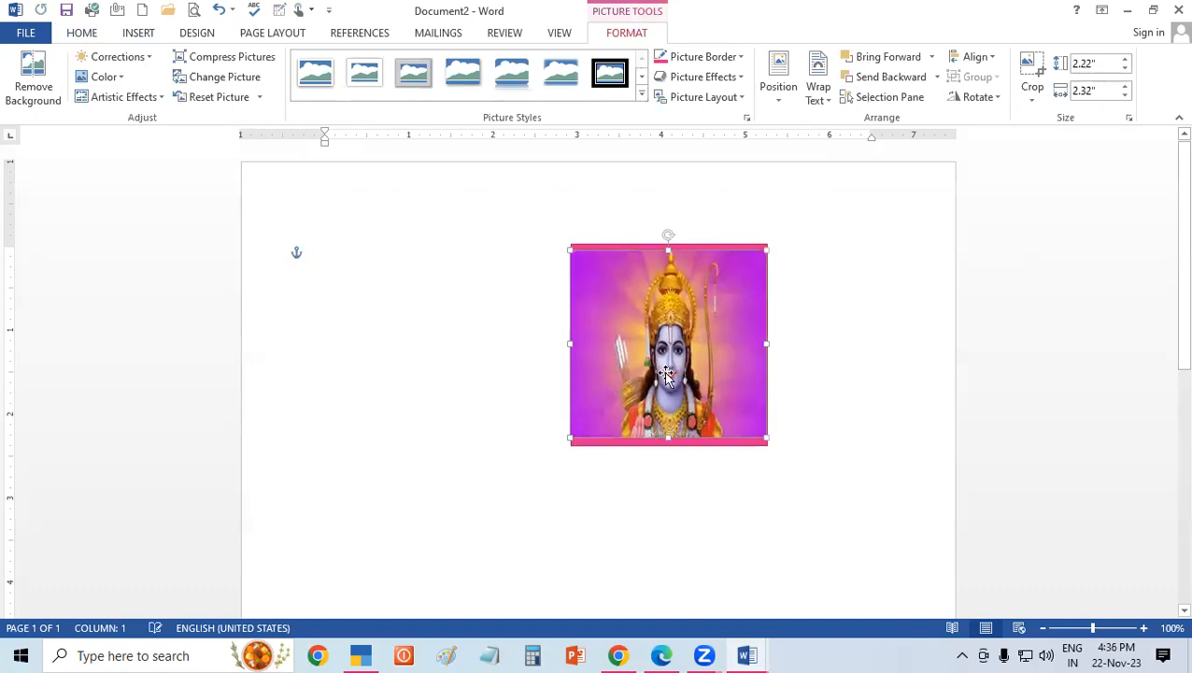
pyautogui.moveTo(669, 420); pyautogui.dragTo(669, 432)
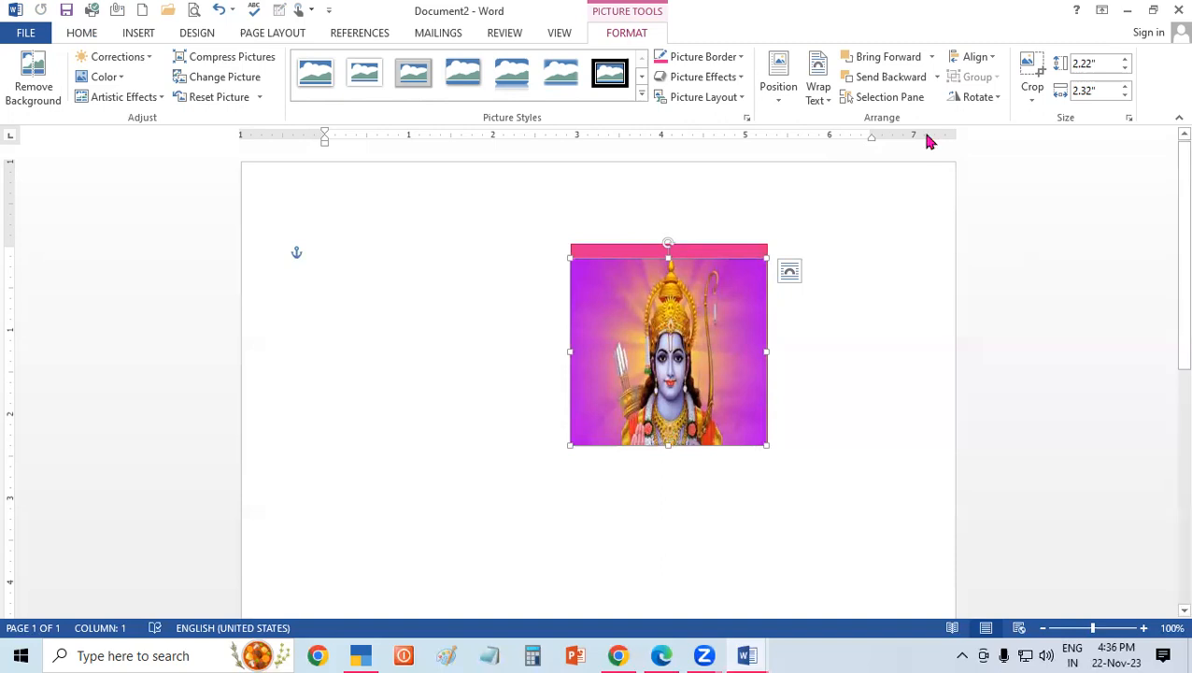
# Send the picture backward behind the pink rectangle and bring it forward again, repeating the switch several times.
pyautogui.click(920, 84)
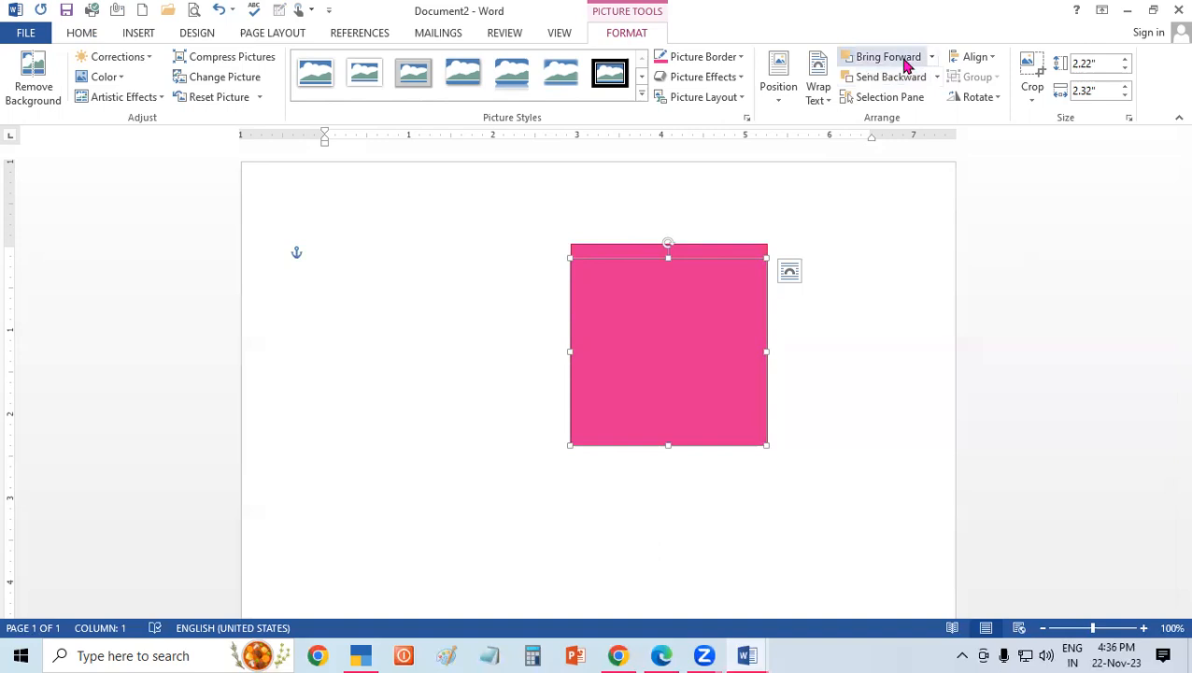
pyautogui.click(888, 57)
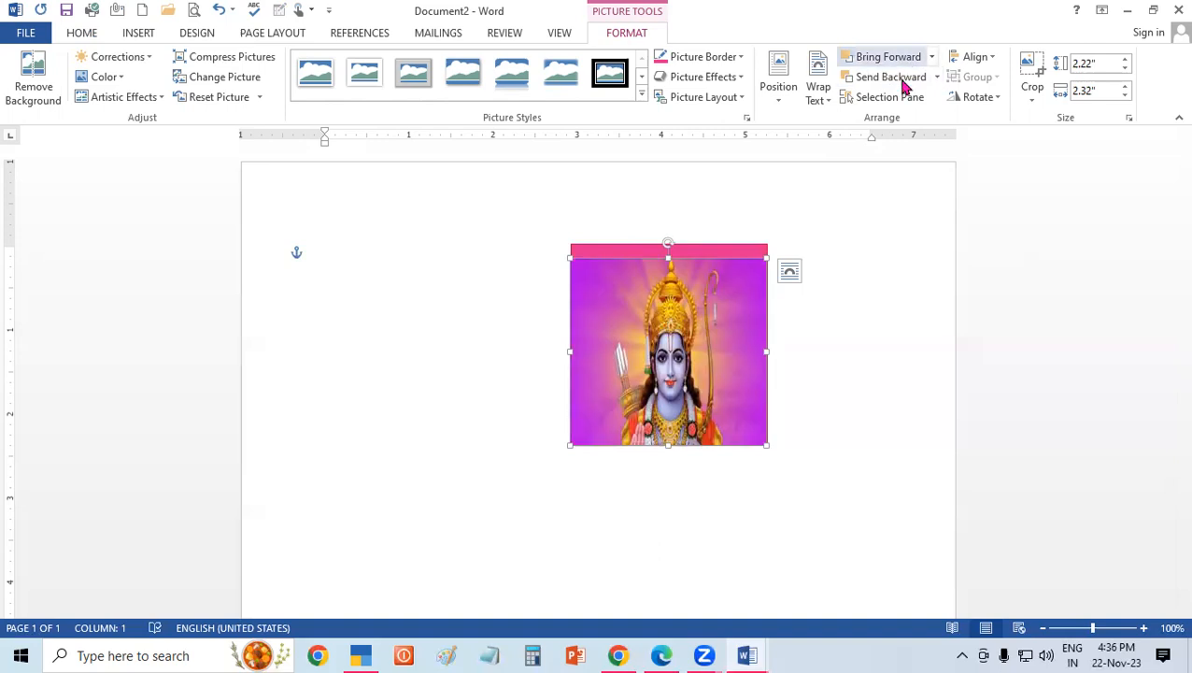
pyautogui.click(903, 79)
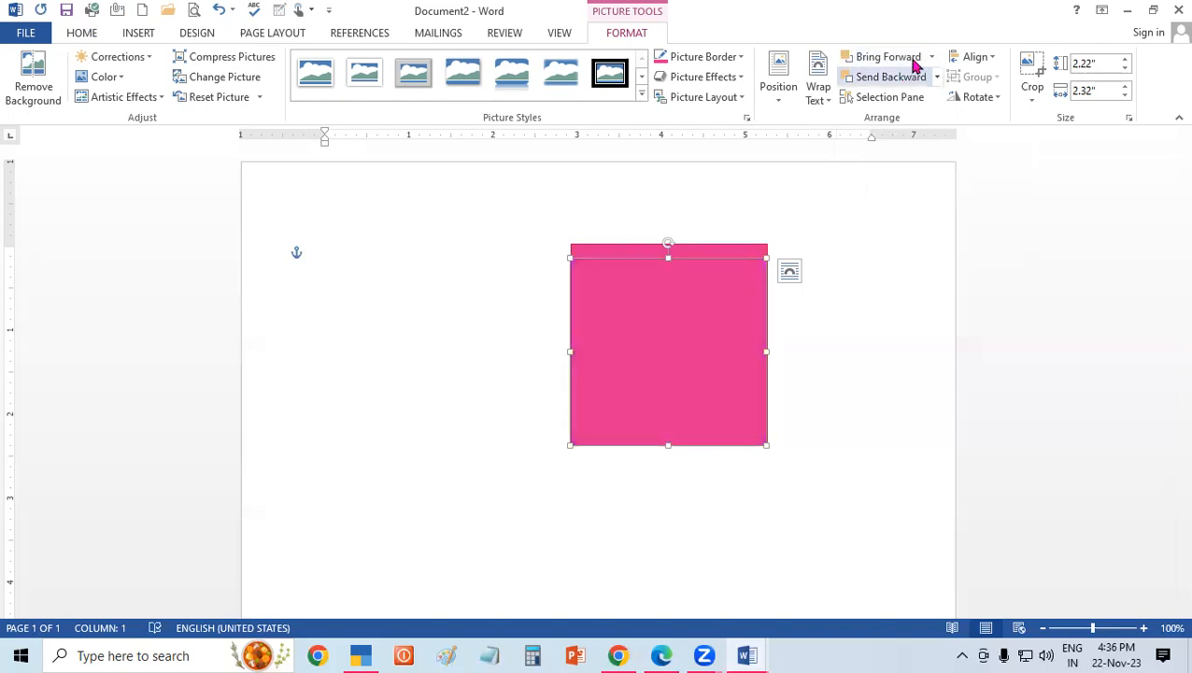
pyautogui.click(925, 65)
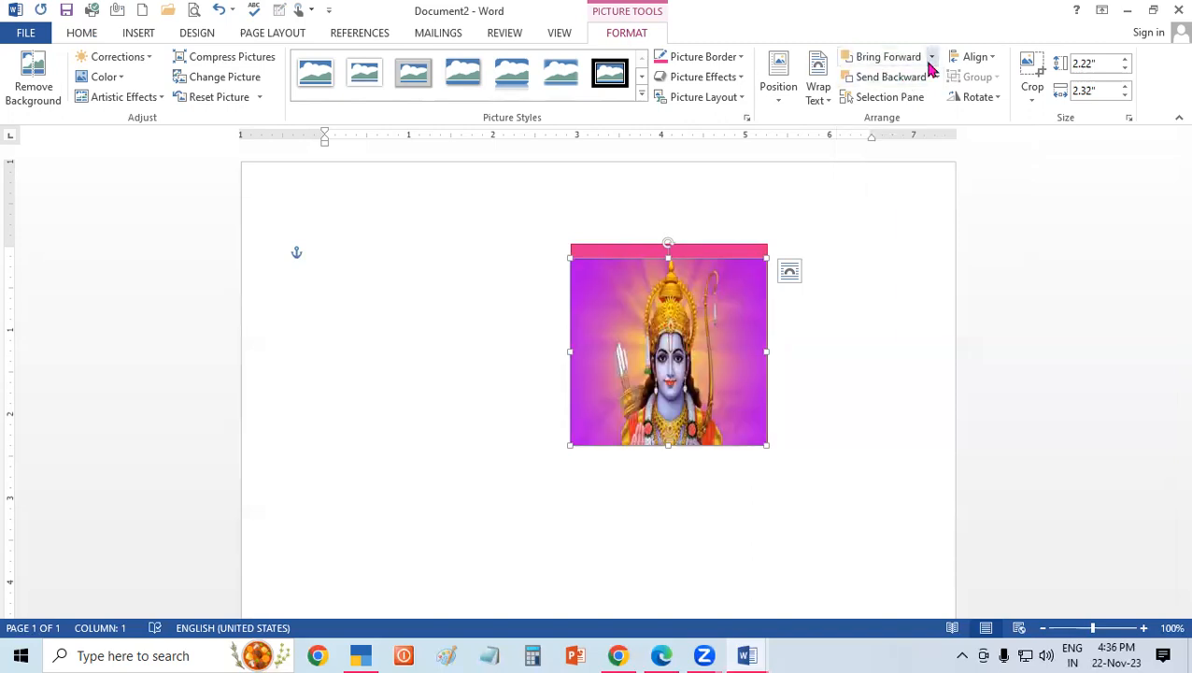
pyautogui.click(930, 58)
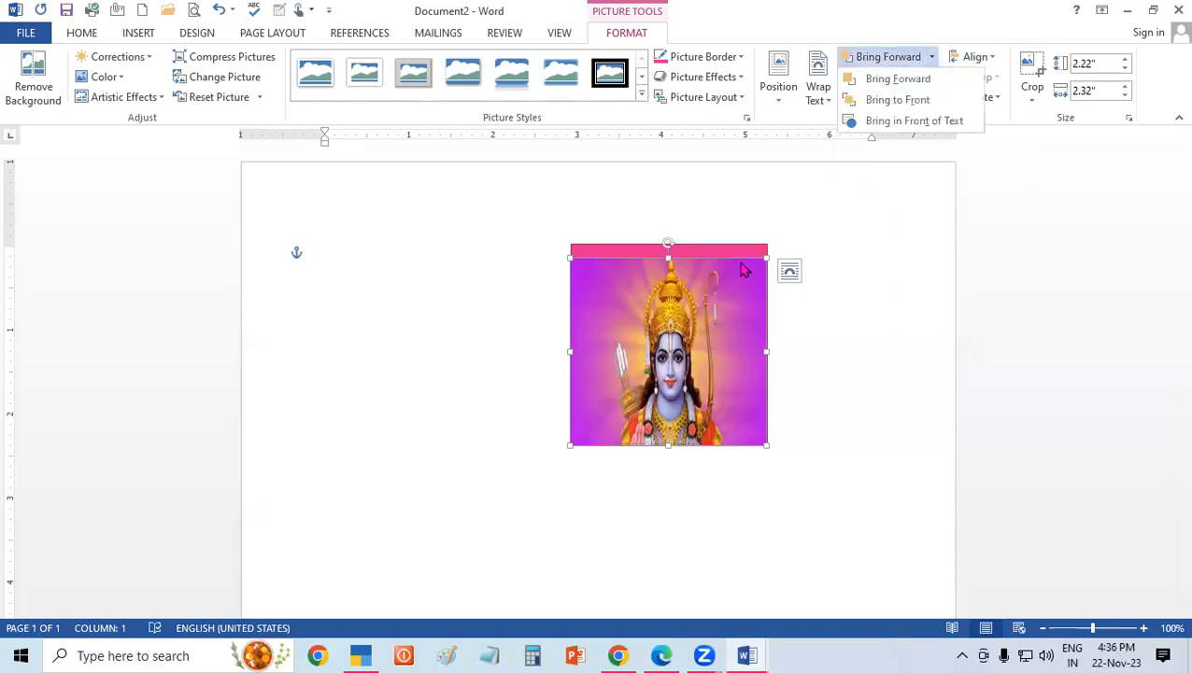
pyautogui.click(835, 53)
pyautogui.click(865, 75)
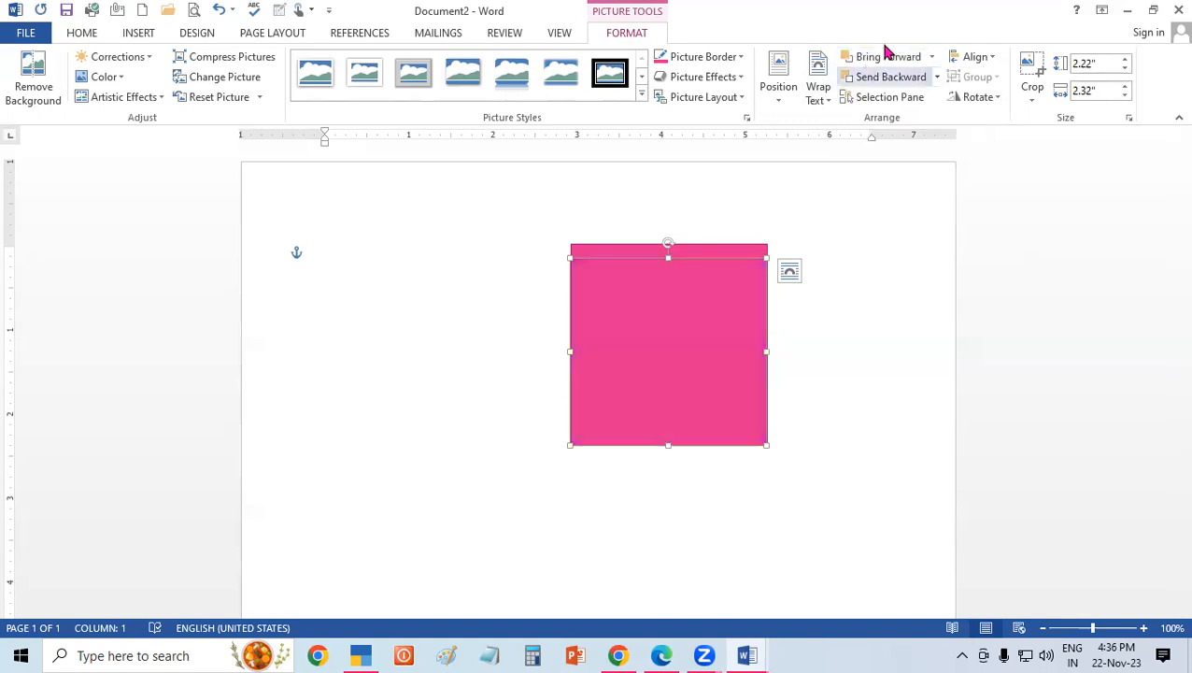
pyautogui.click(886, 57)
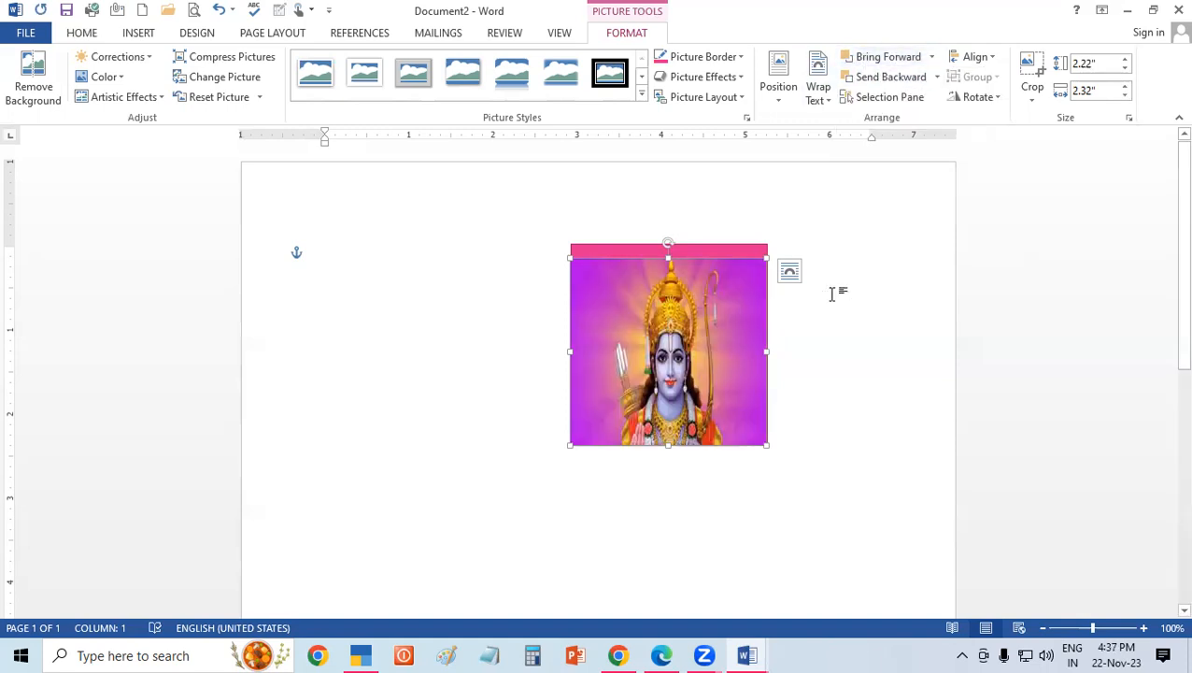
# Stretch the picture to 2.4" high to cover the rectangle, and move the two objects separately toward the page's left margin.
pyautogui.moveTo(667, 248); pyautogui.dragTo(668, 244)
pyautogui.click(921, 309)
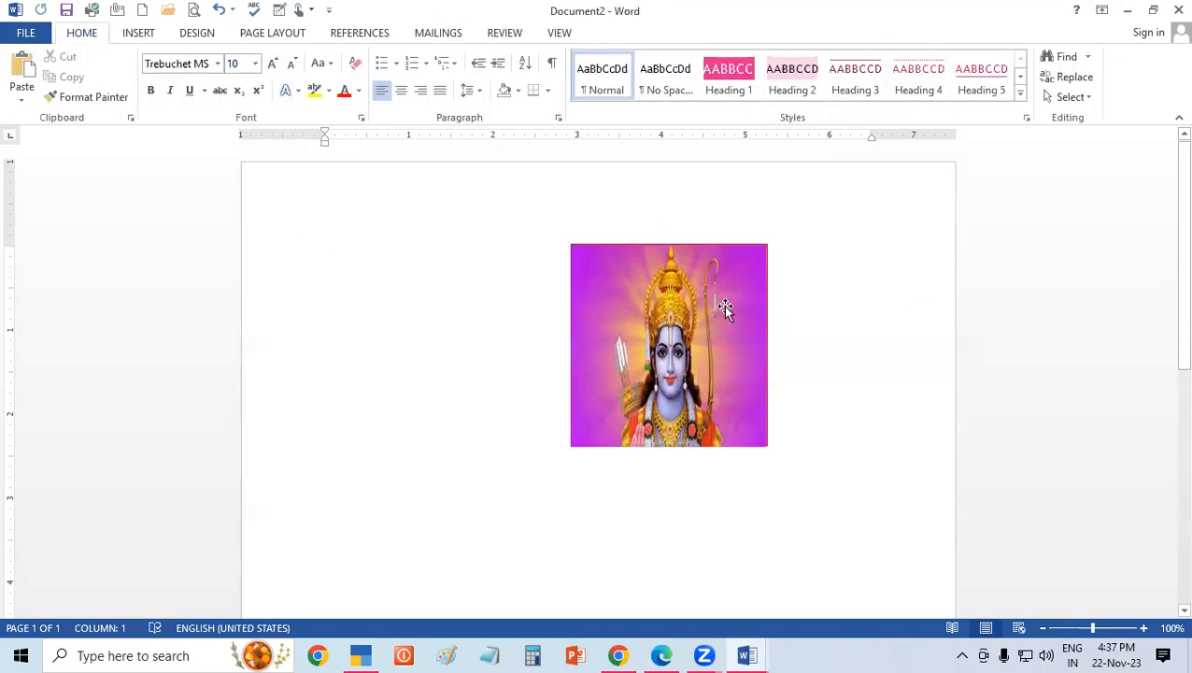
pyautogui.moveTo(724, 306); pyautogui.dragTo(509, 368)
pyautogui.moveTo(688, 337)
pyautogui.mouseDown()
pyautogui.moveTo(572, 392)
pyautogui.moveTo(479, 386)
pyautogui.mouseUp()
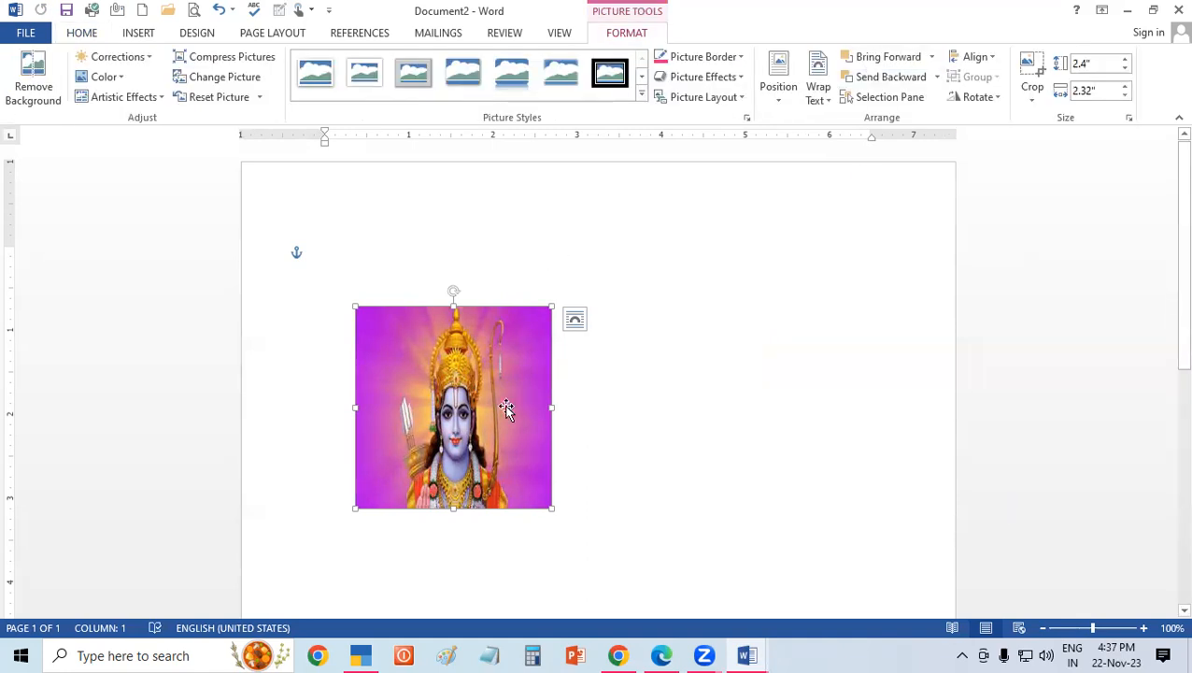
pyautogui.hotkey('ctrl', 'z')
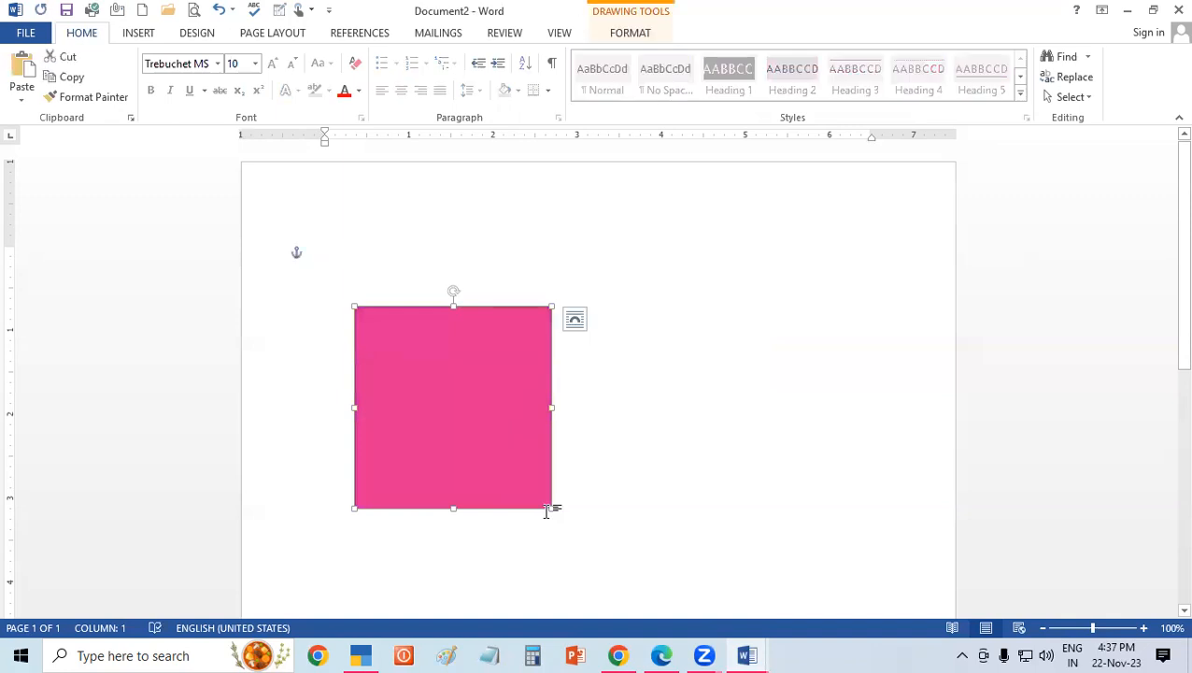
# Resize the pink rectangle to about 2.49" high by 2.84" wide and move it to the page's upper-left corner.
pyautogui.moveTo(551, 508); pyautogui.dragTo(594, 417)
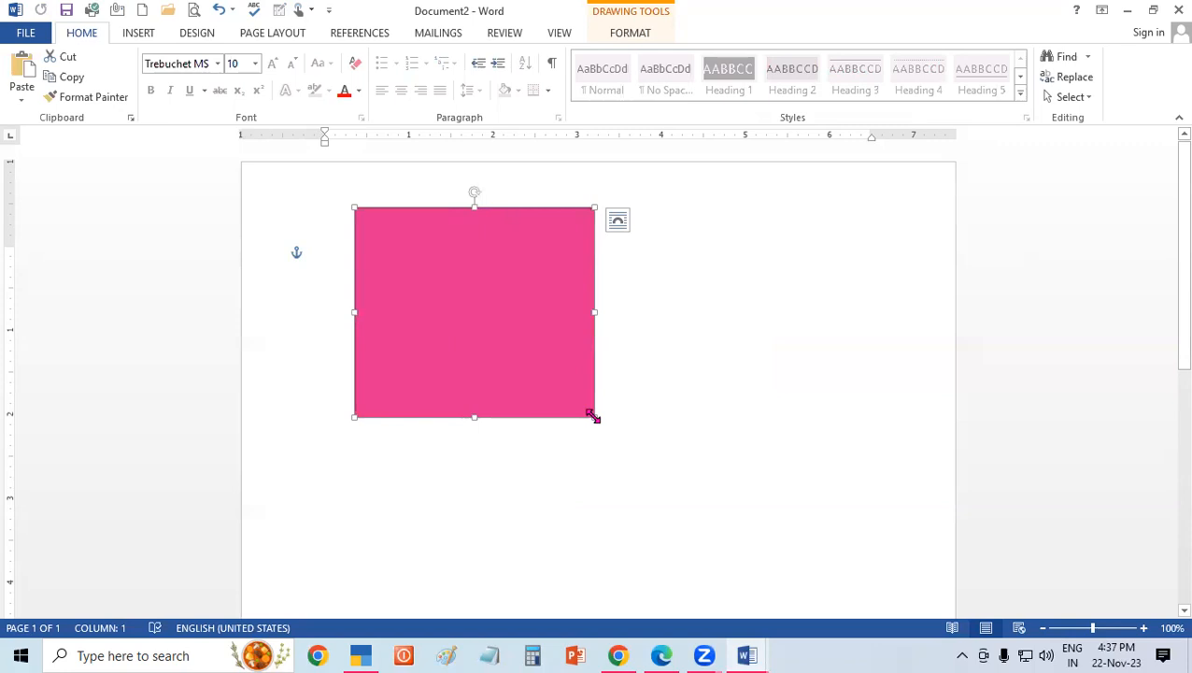
pyautogui.click(1067, 97)
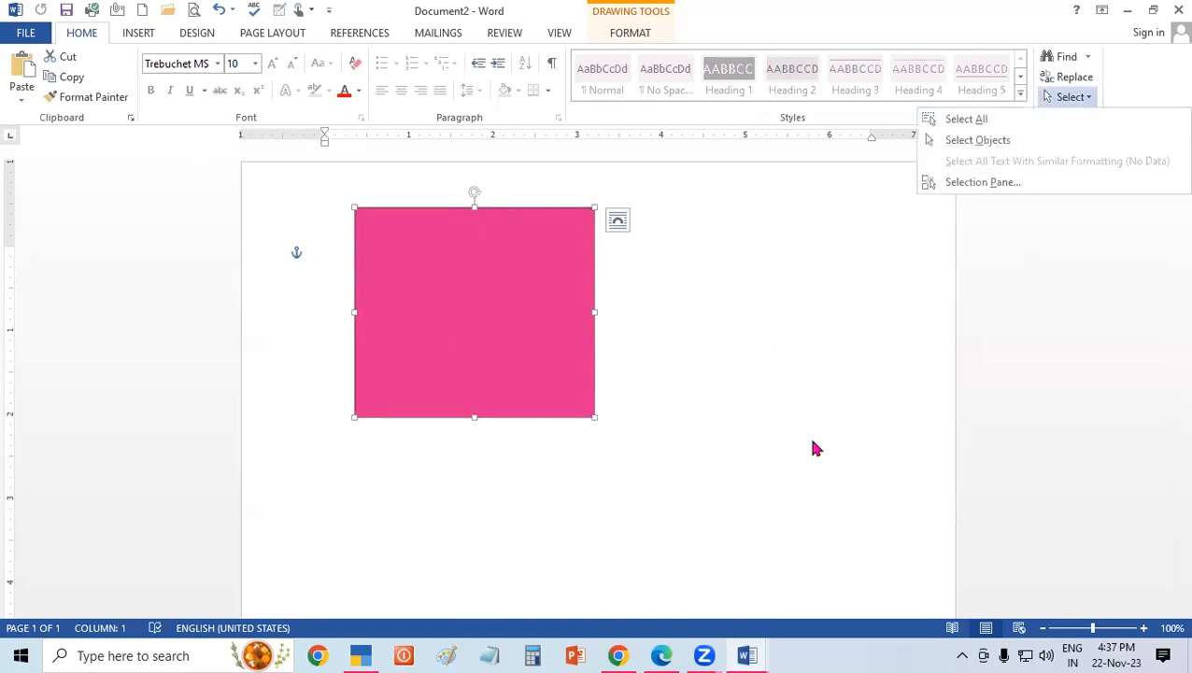
pyautogui.click(774, 404)
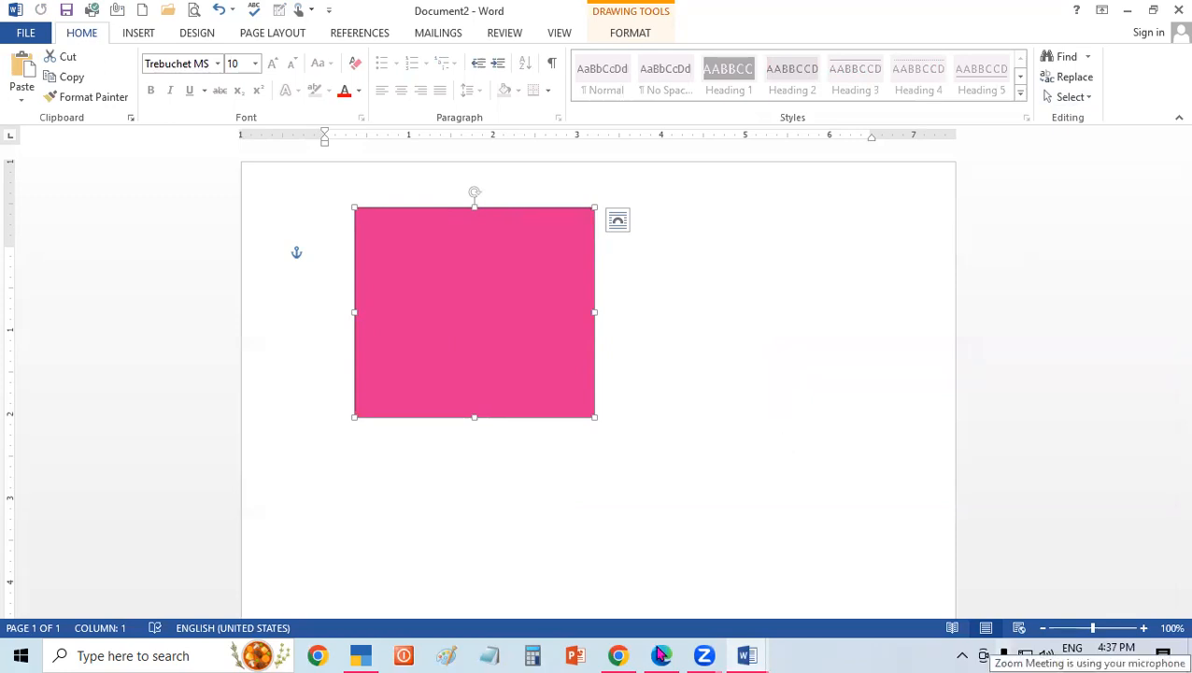
pyautogui.moveTo(567, 372); pyautogui.dragTo(478, 346)
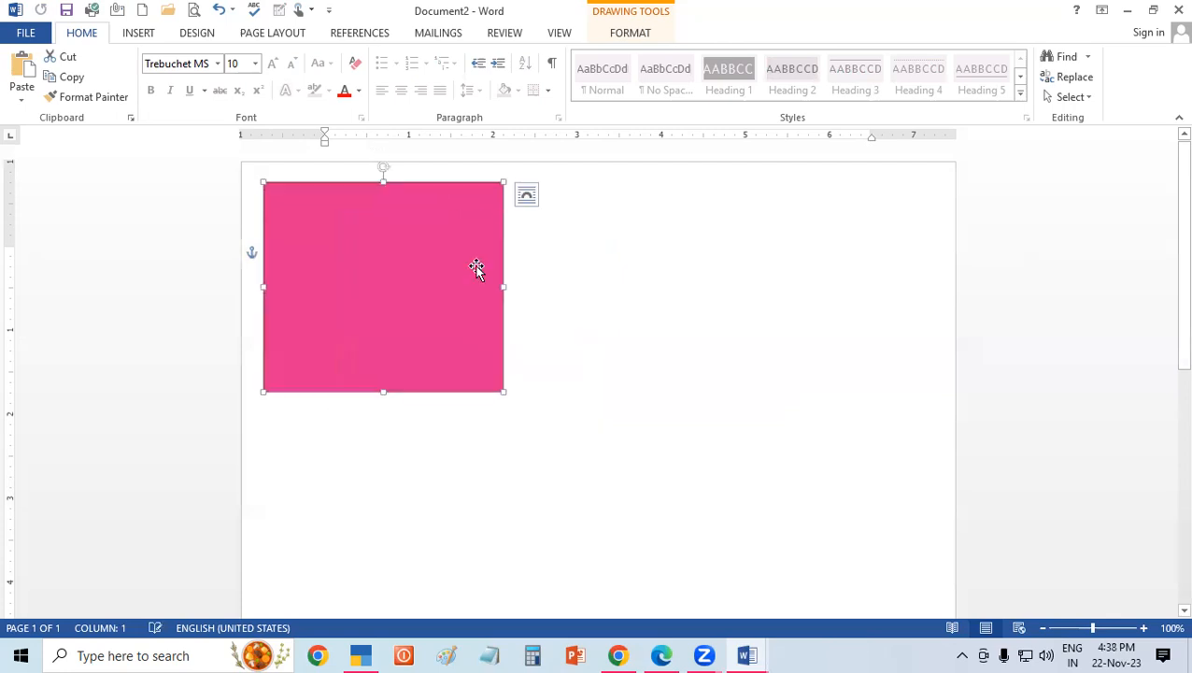
# Draw an isosceles triangle about 2.41" high by 2.27" wide beside the rectangle.
pyautogui.click(140, 34)
pyautogui.click(245, 76)
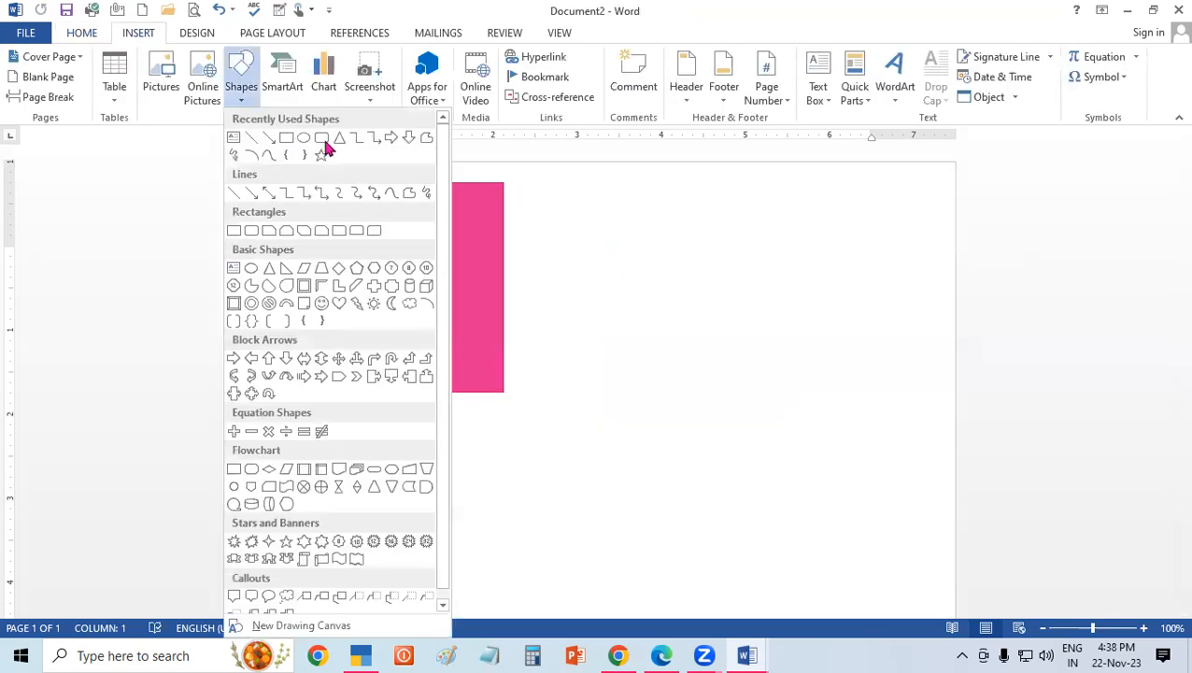
pyautogui.click(340, 139)
pyautogui.moveTo(547, 182); pyautogui.dragTo(662, 298)
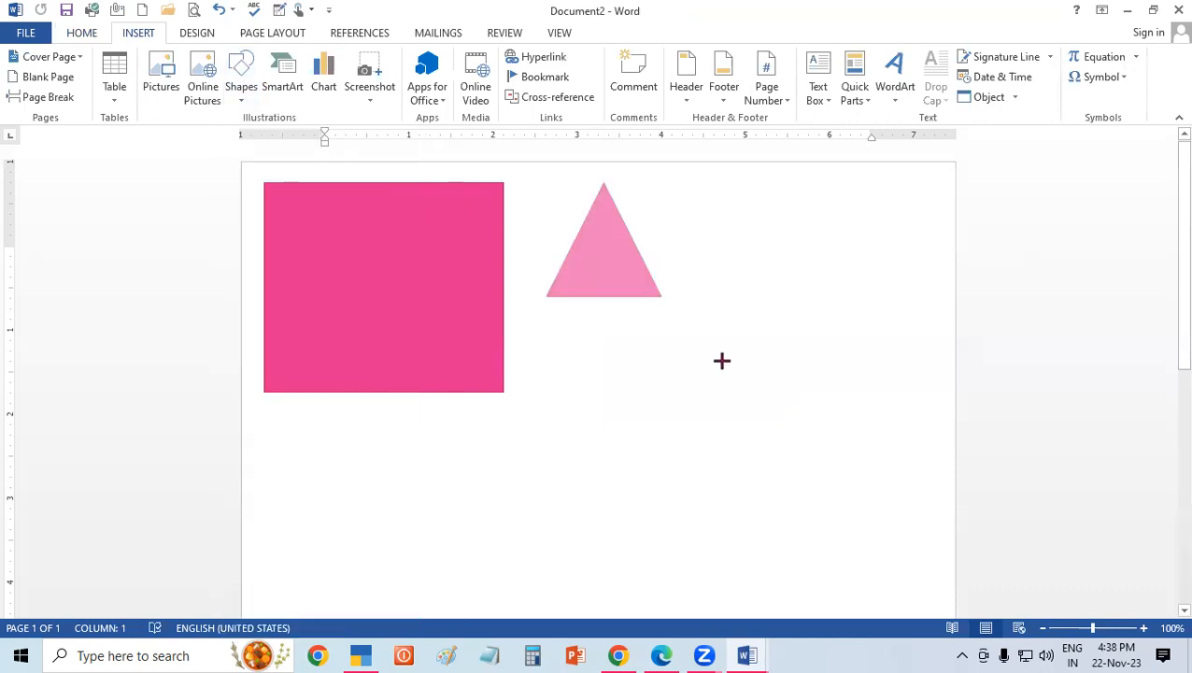
pyautogui.moveTo(735, 383); pyautogui.dragTo(737, 384)
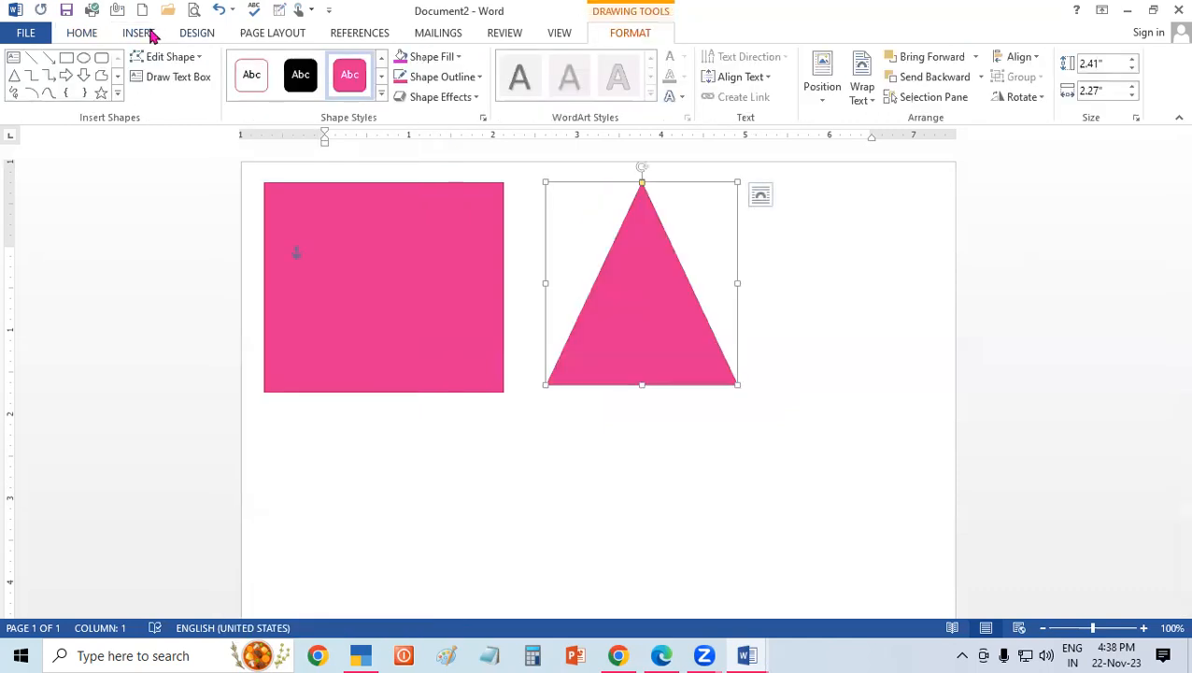
# Draw a circle about 1.7" across beside the triangle and shift it slightly toward the triangle.
pyautogui.click(139, 34)
pyautogui.click(242, 103)
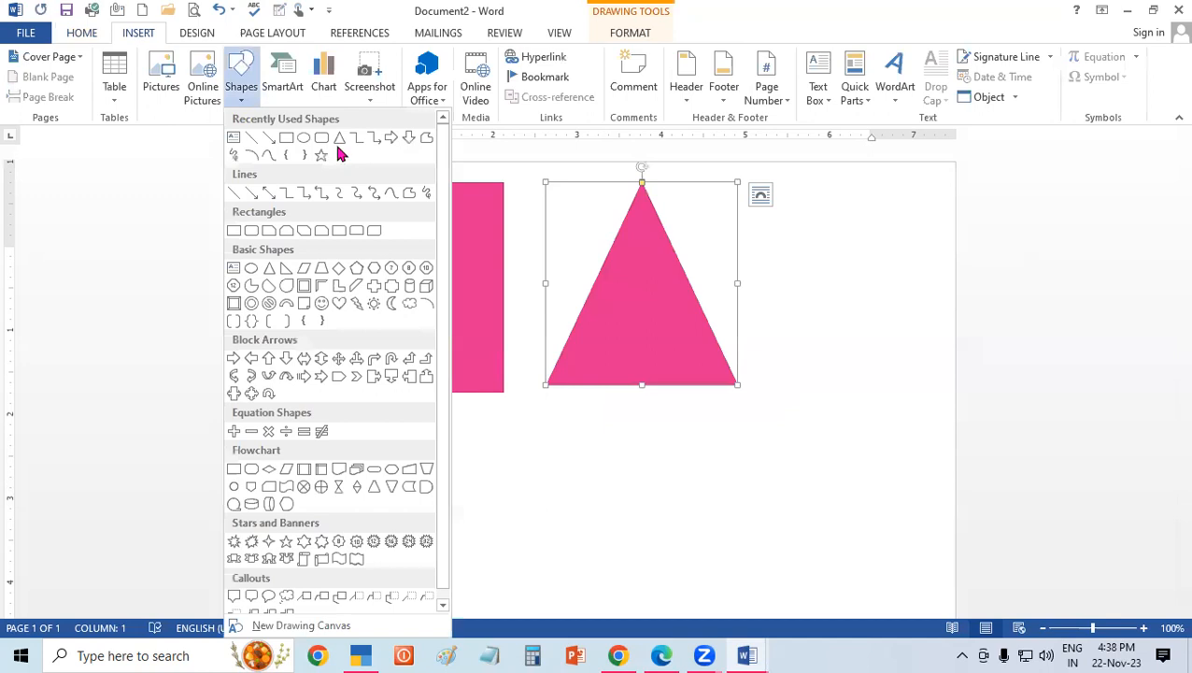
pyautogui.click(304, 137)
pyautogui.moveTo(806, 221); pyautogui.dragTo(949, 363)
pyautogui.moveTo(867, 316); pyautogui.dragTo(839, 316)
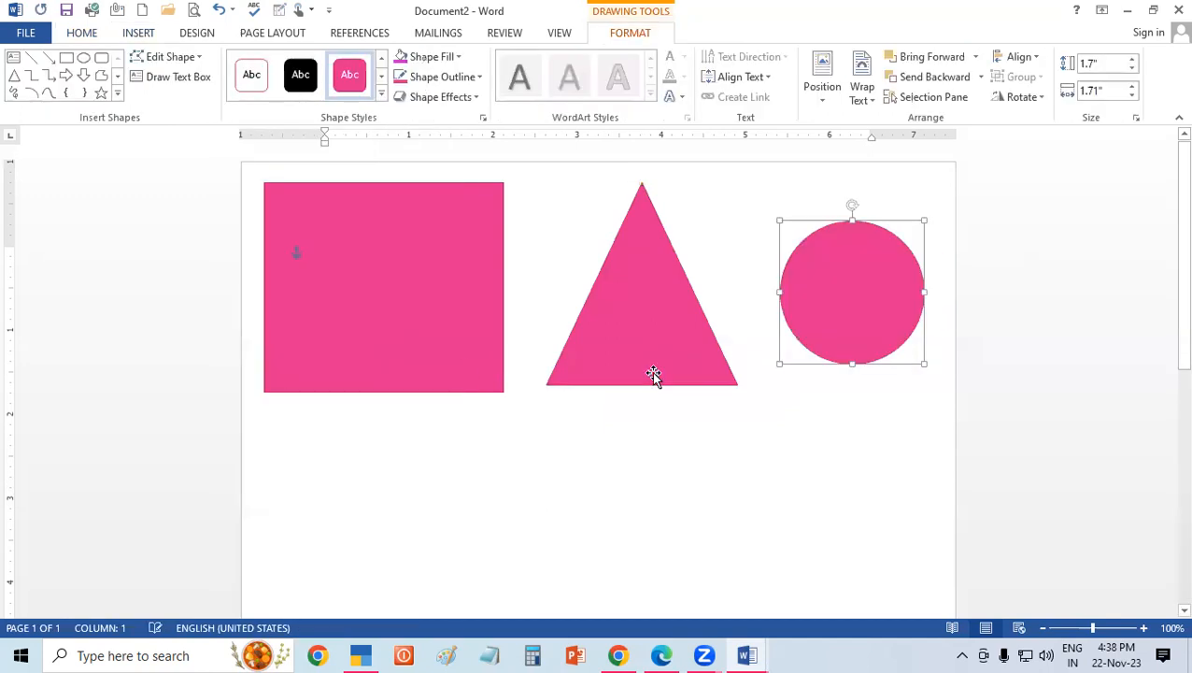
# Using the Selection pane, hide the rectangle, triangle and oval one by one, and show all the shapes again.
pyautogui.click(420, 314)
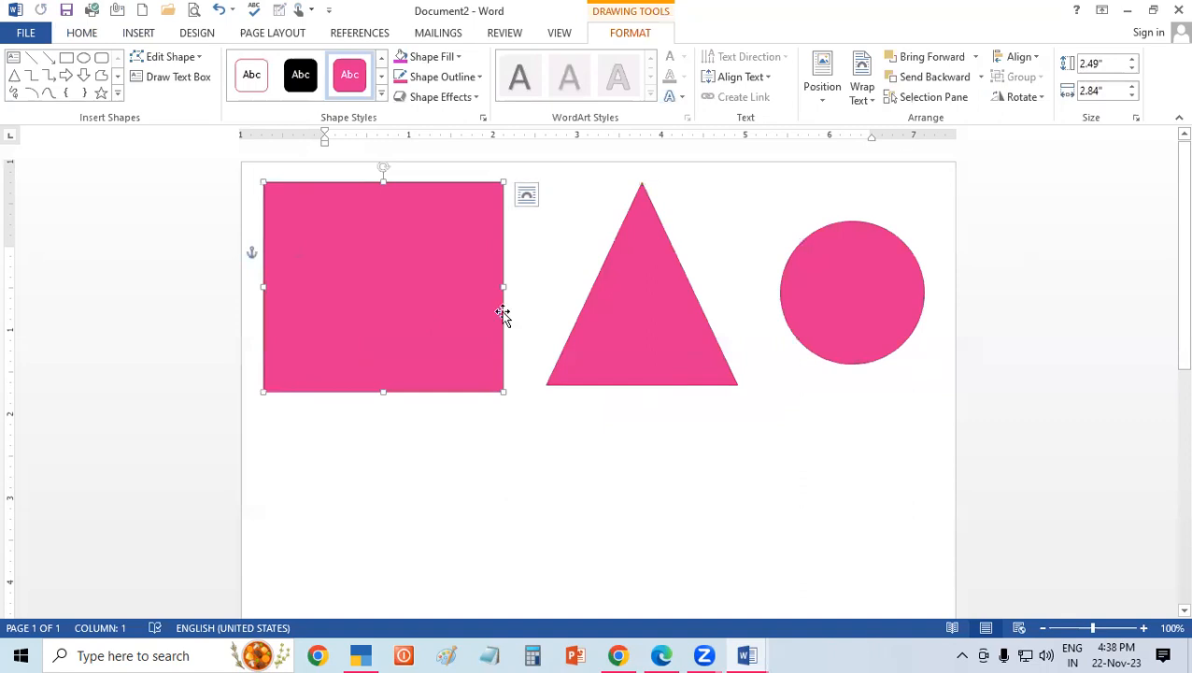
pyautogui.click(924, 97)
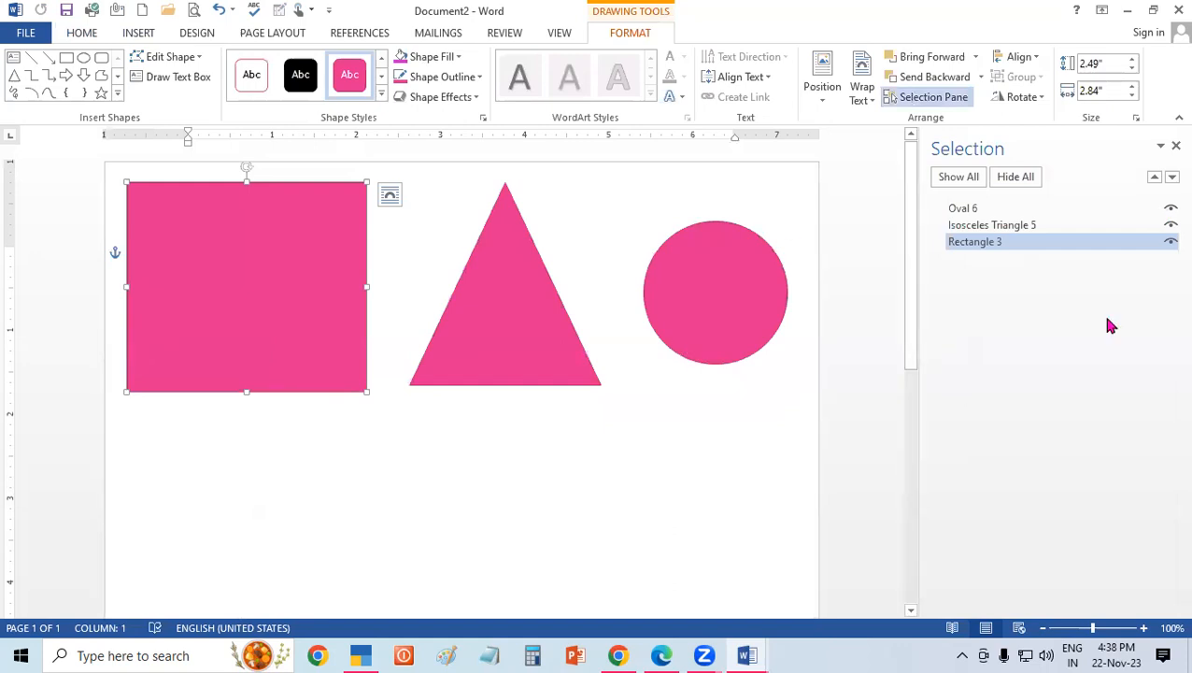
pyautogui.click(1169, 242)
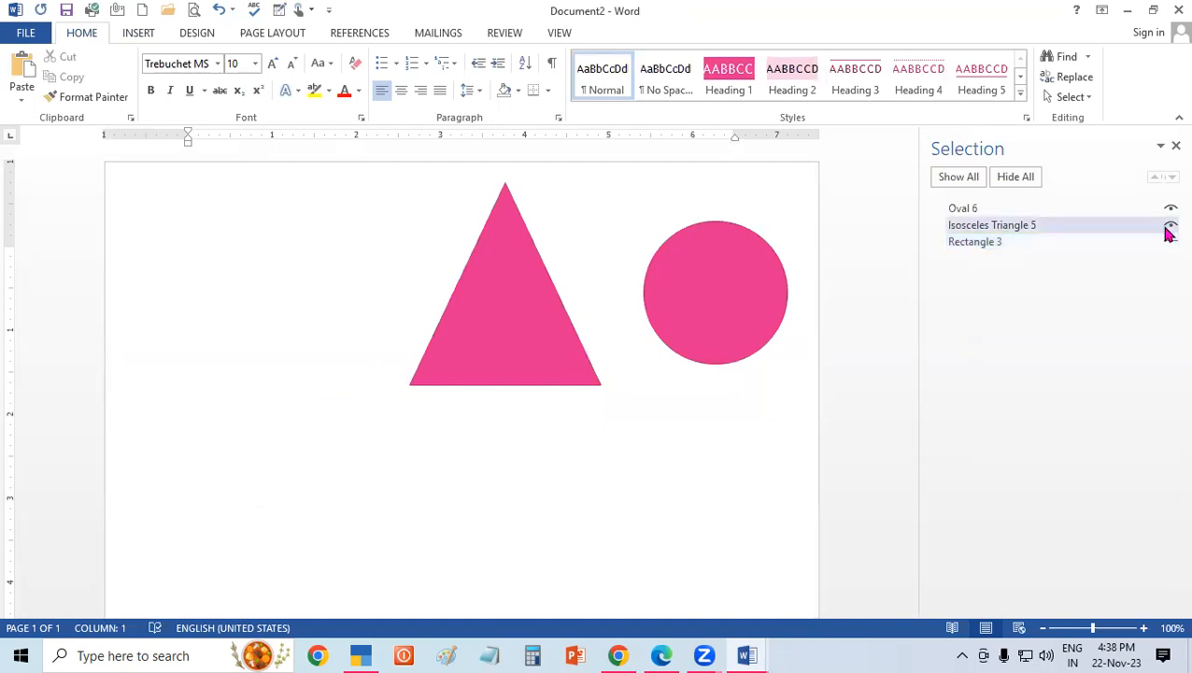
pyautogui.click(1169, 228)
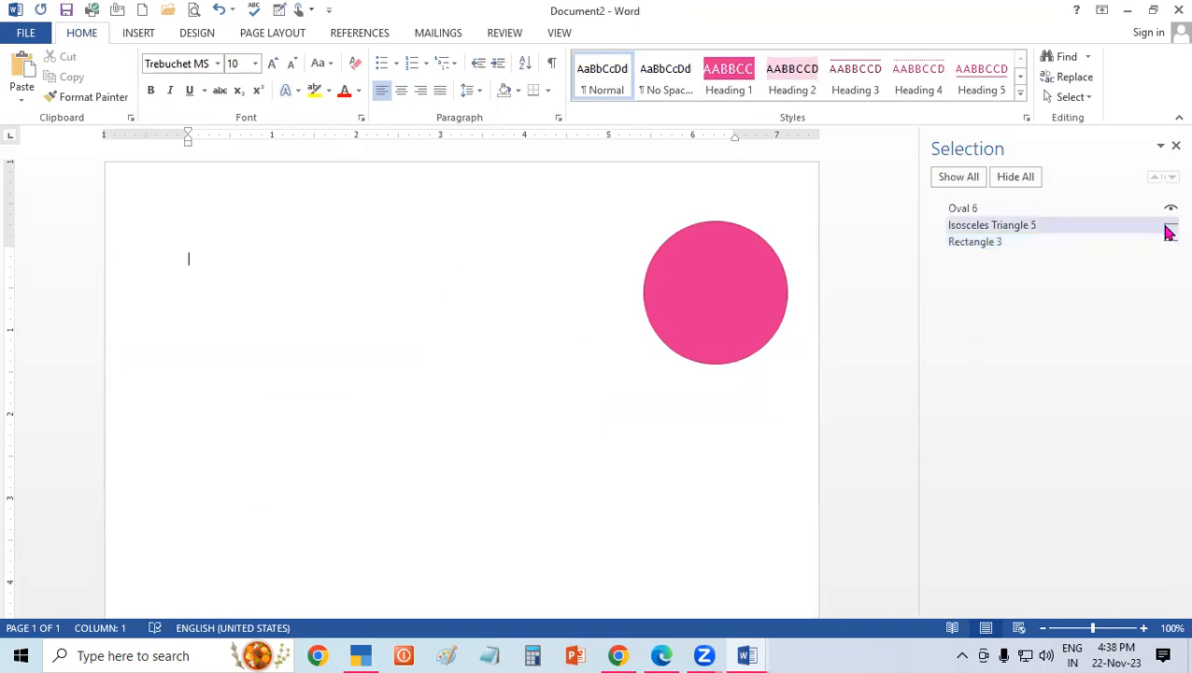
pyautogui.click(1170, 213)
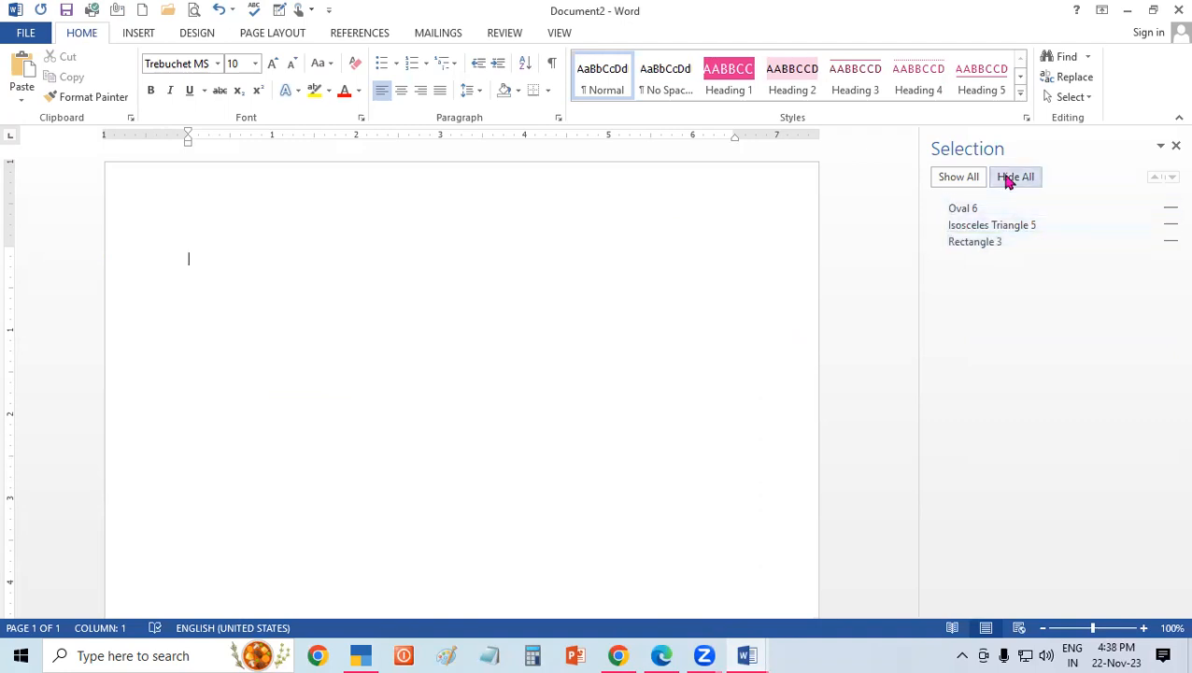
pyautogui.click(969, 178)
pyautogui.click(1013, 178)
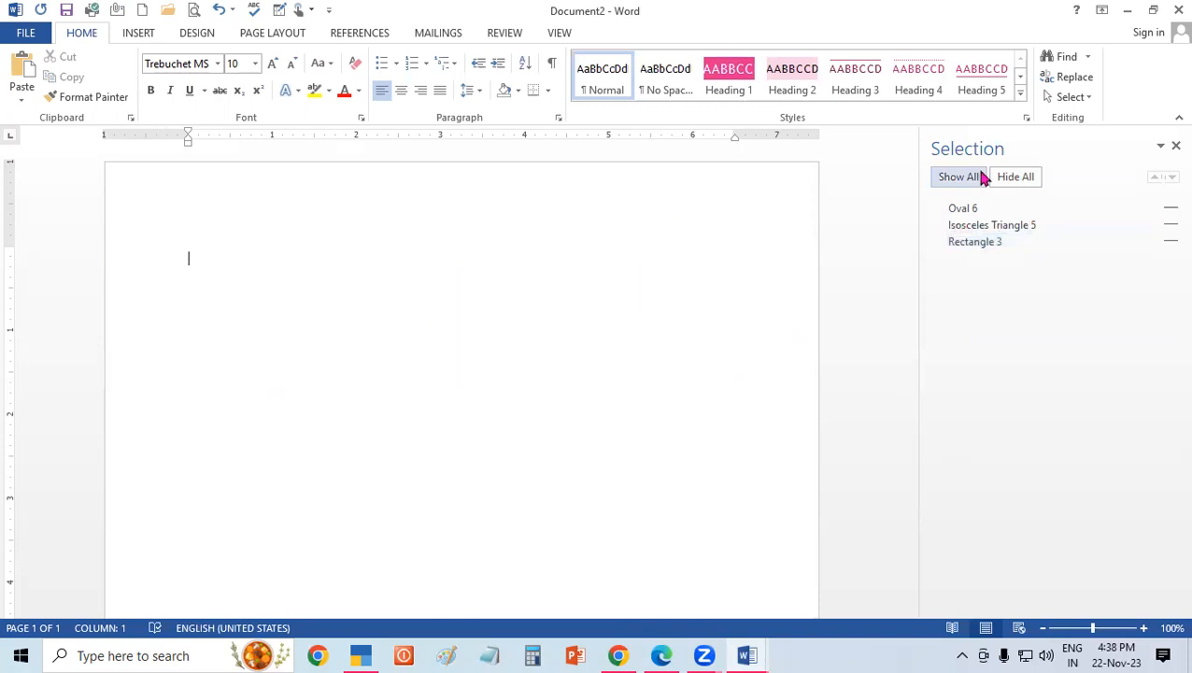
pyautogui.click(962, 177)
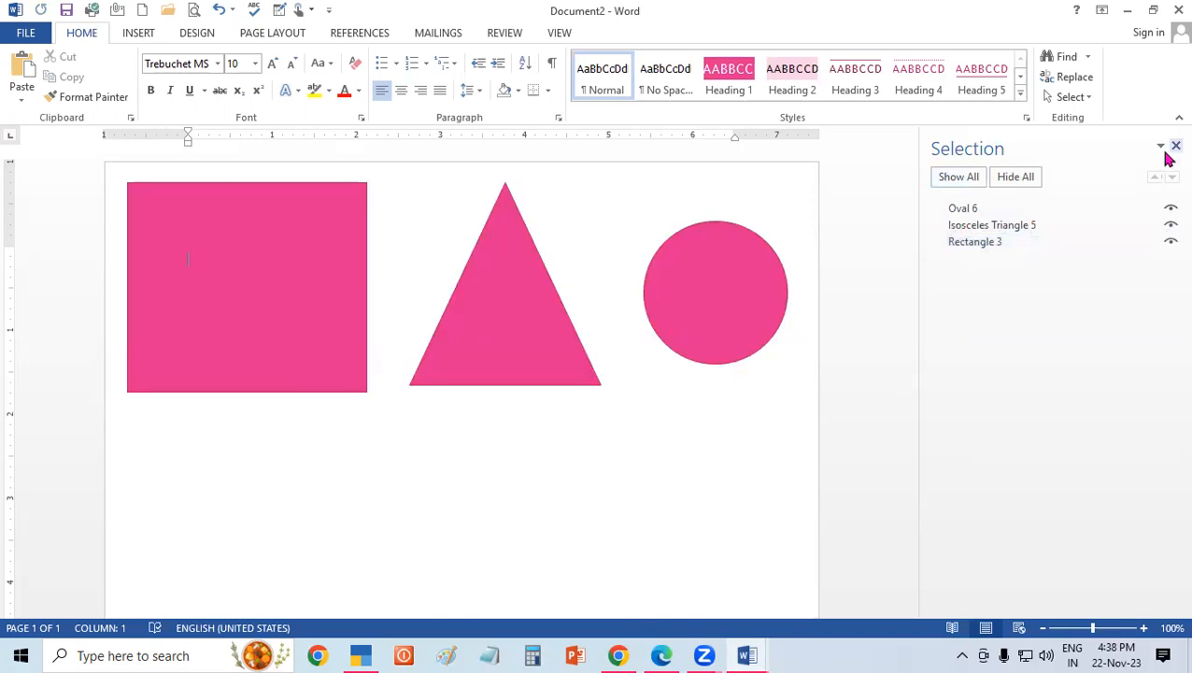
# Clear the three shapes from the page and insert the picture 44444.
pyautogui.click(615, 314)
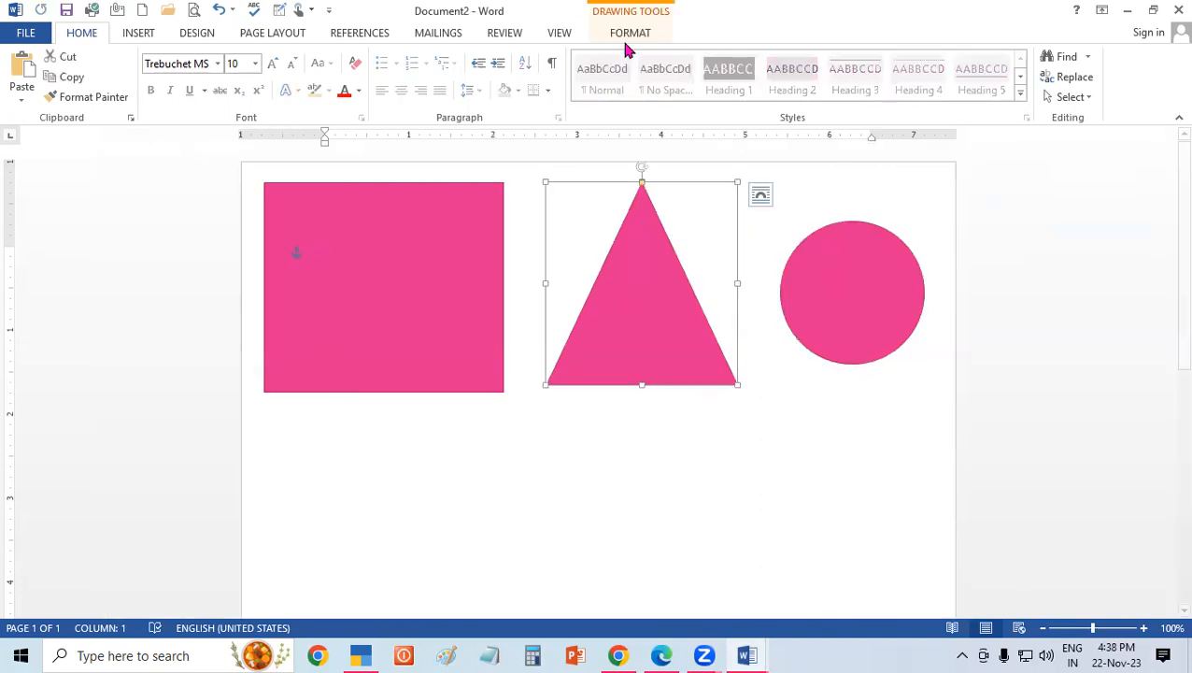
pyautogui.click(627, 42)
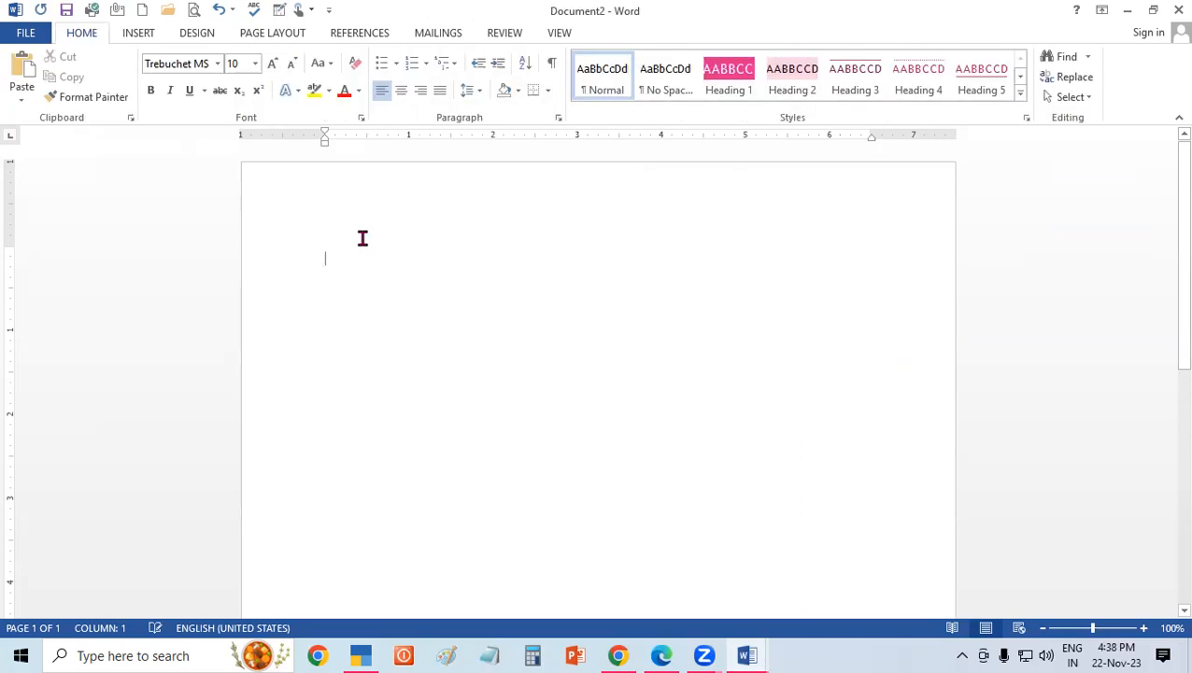
pyautogui.click(138, 33)
pyautogui.click(165, 88)
pyautogui.click(513, 277)
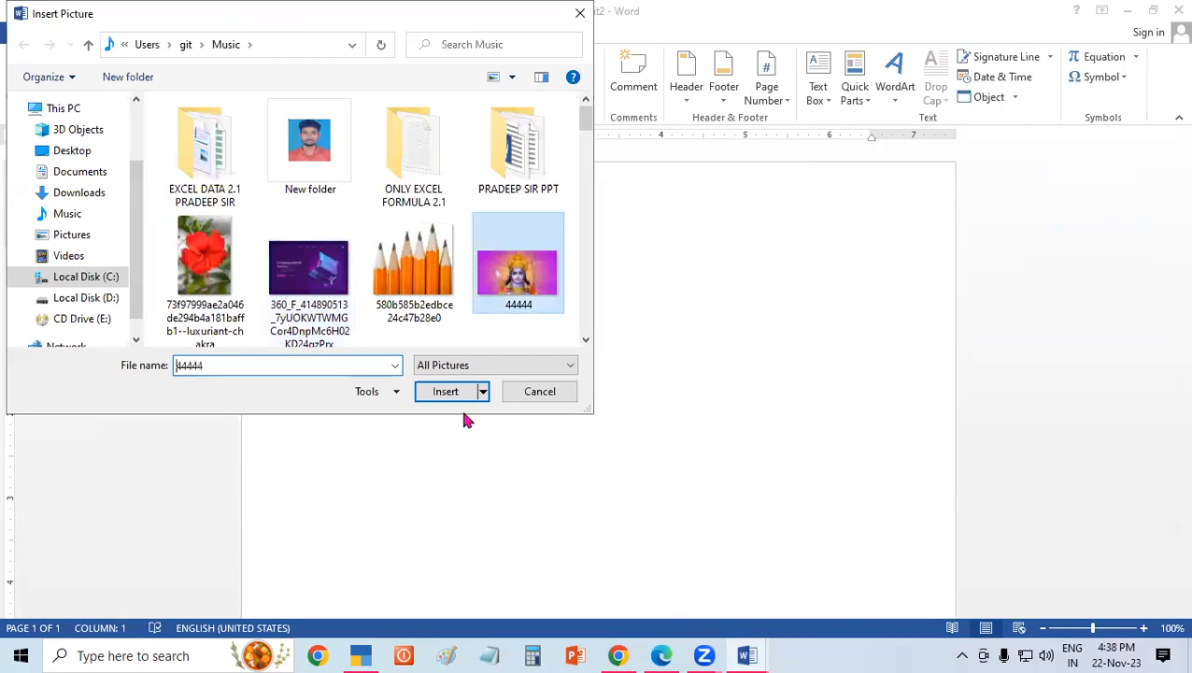
pyautogui.click(446, 390)
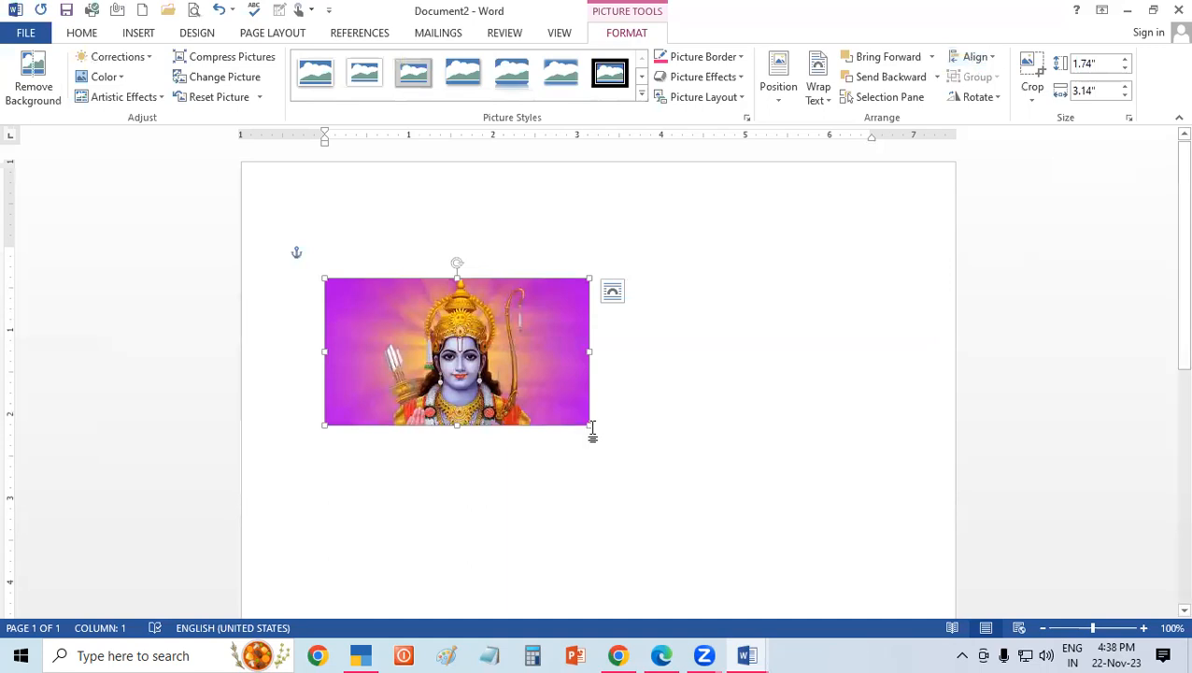
# Shrink the picture to about 1.22" high by 1.41" wide and move it up to the page's upper-left margin area.
pyautogui.moveTo(588, 423); pyautogui.dragTo(511, 381)
pyautogui.moveTo(510, 327); pyautogui.dragTo(445, 329)
pyautogui.moveTo(385, 231); pyautogui.dragTo(381, 215)
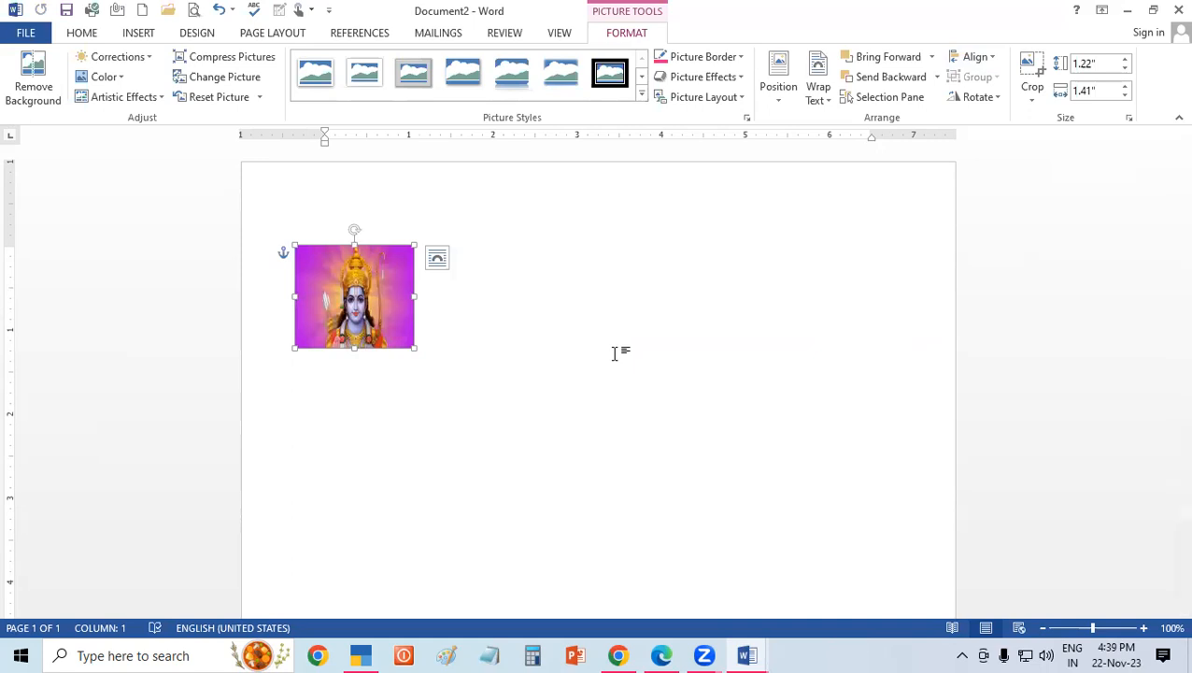
# Align the picture to the top, and to the right margin at the vertical middle of the page.
pyautogui.click(985, 68)
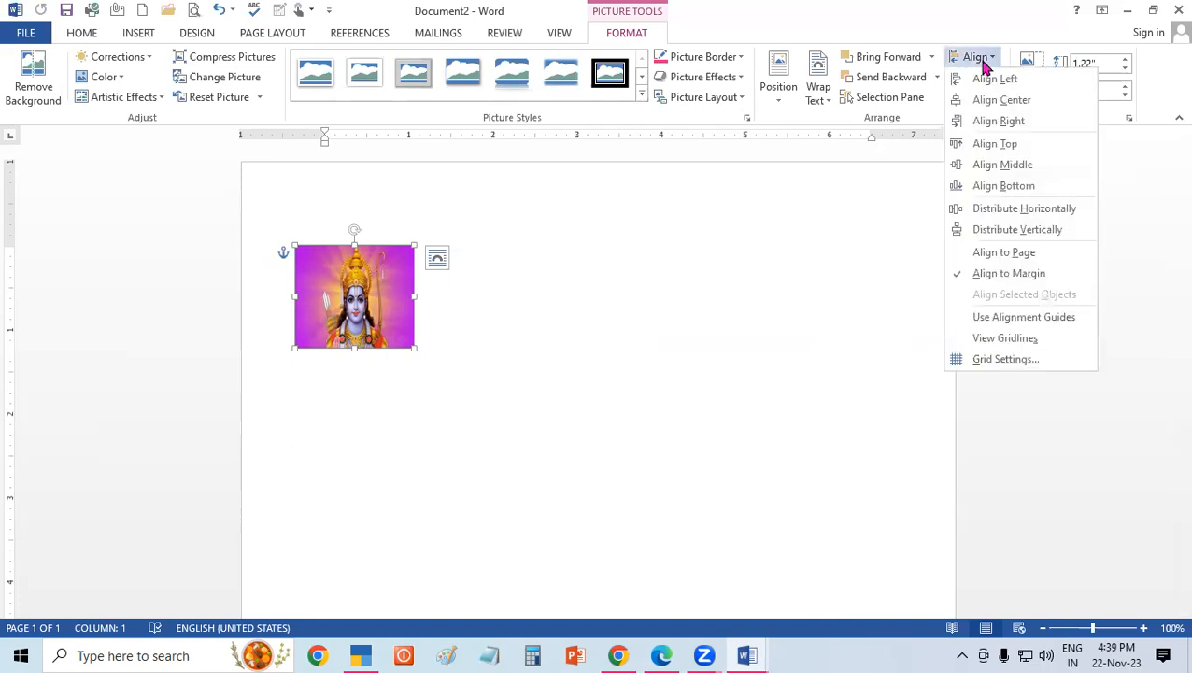
pyautogui.click(998, 143)
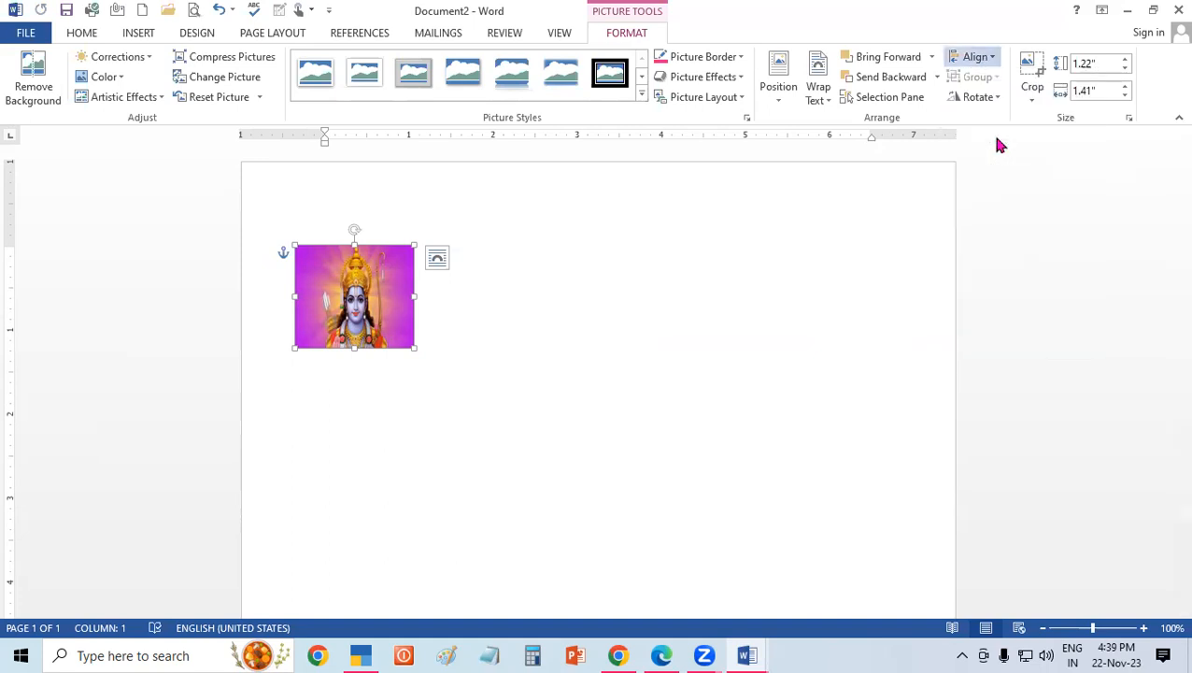
pyautogui.click(993, 62)
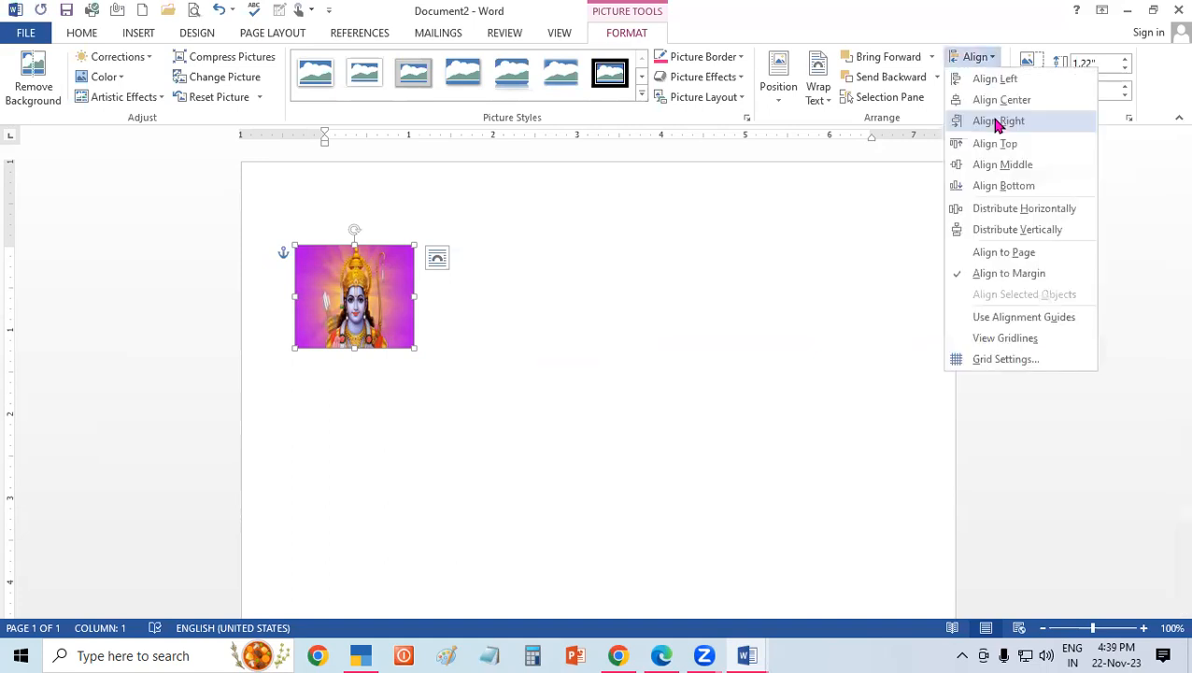
pyautogui.click(983, 182)
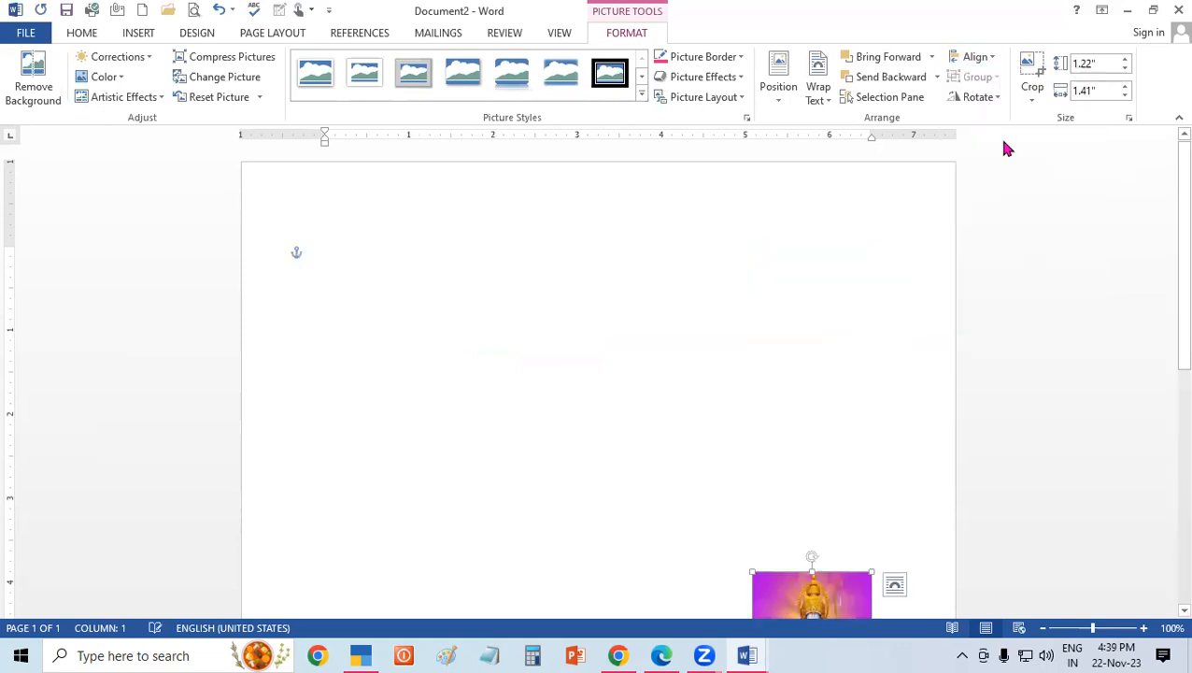
# Align the picture to the left margin and to the bottom margin of the page.
pyautogui.click(973, 58)
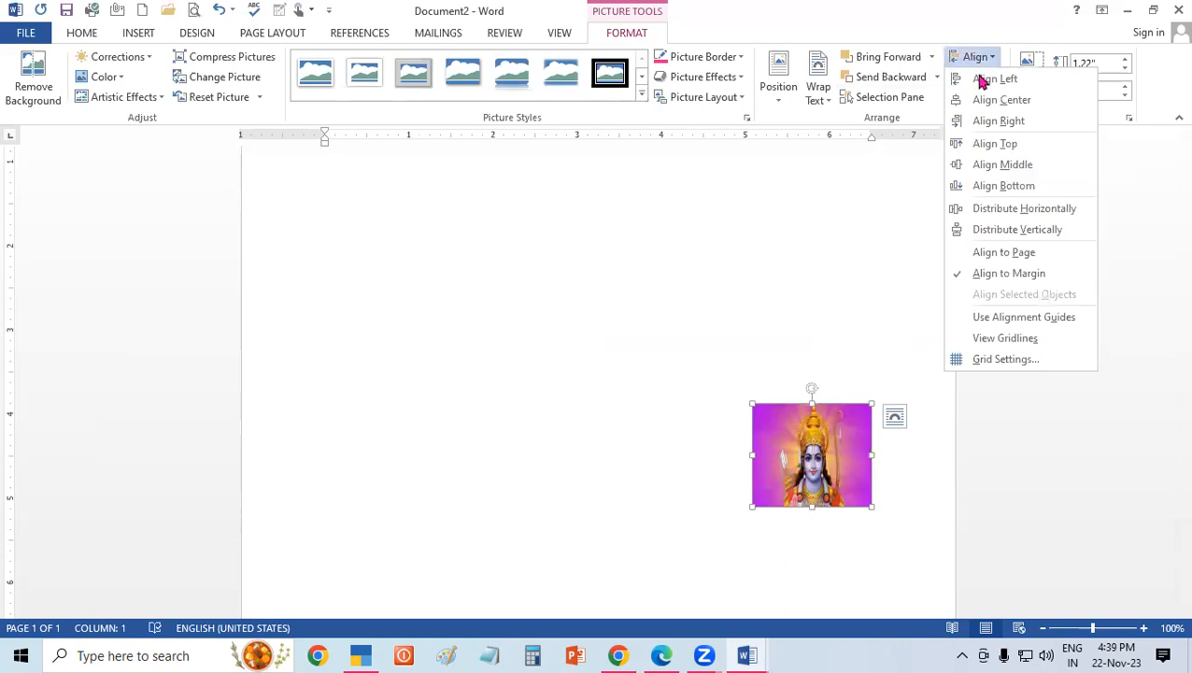
pyautogui.click(982, 80)
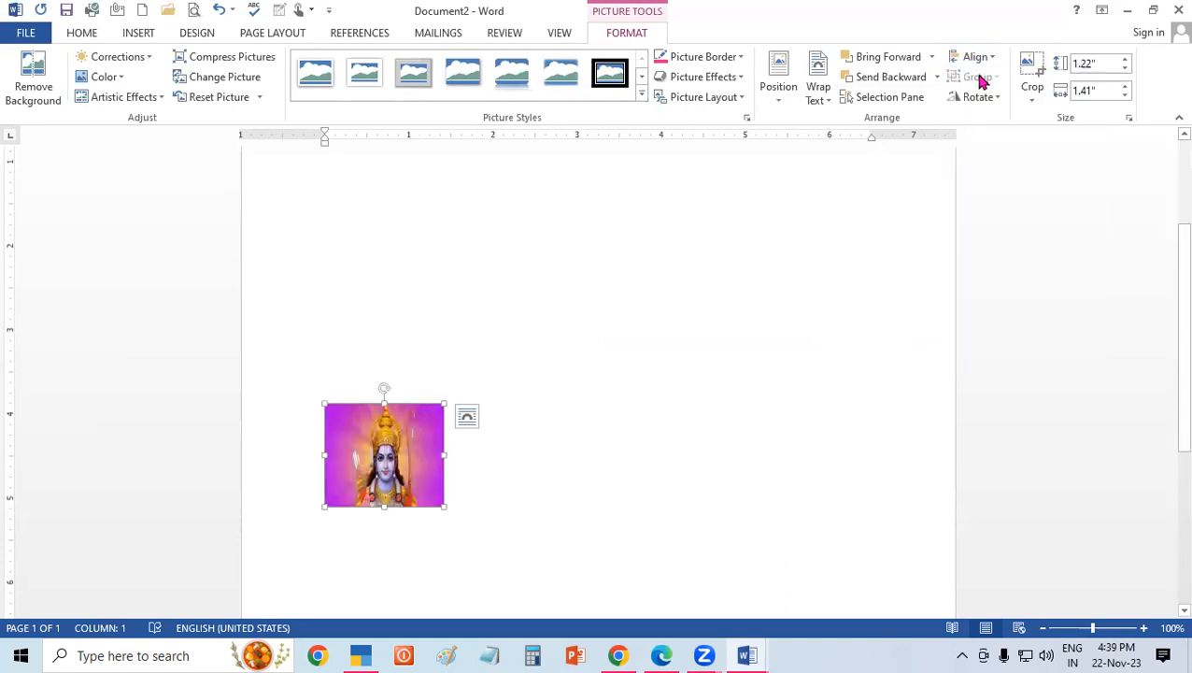
pyautogui.click(992, 60)
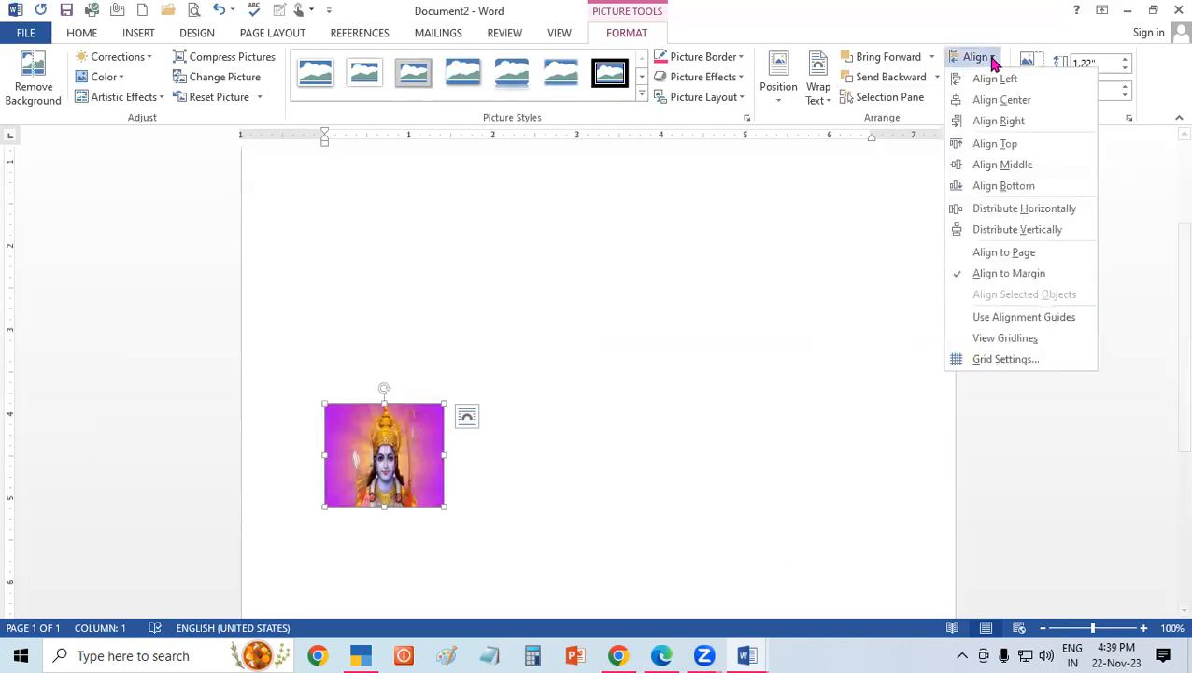
pyautogui.click(995, 183)
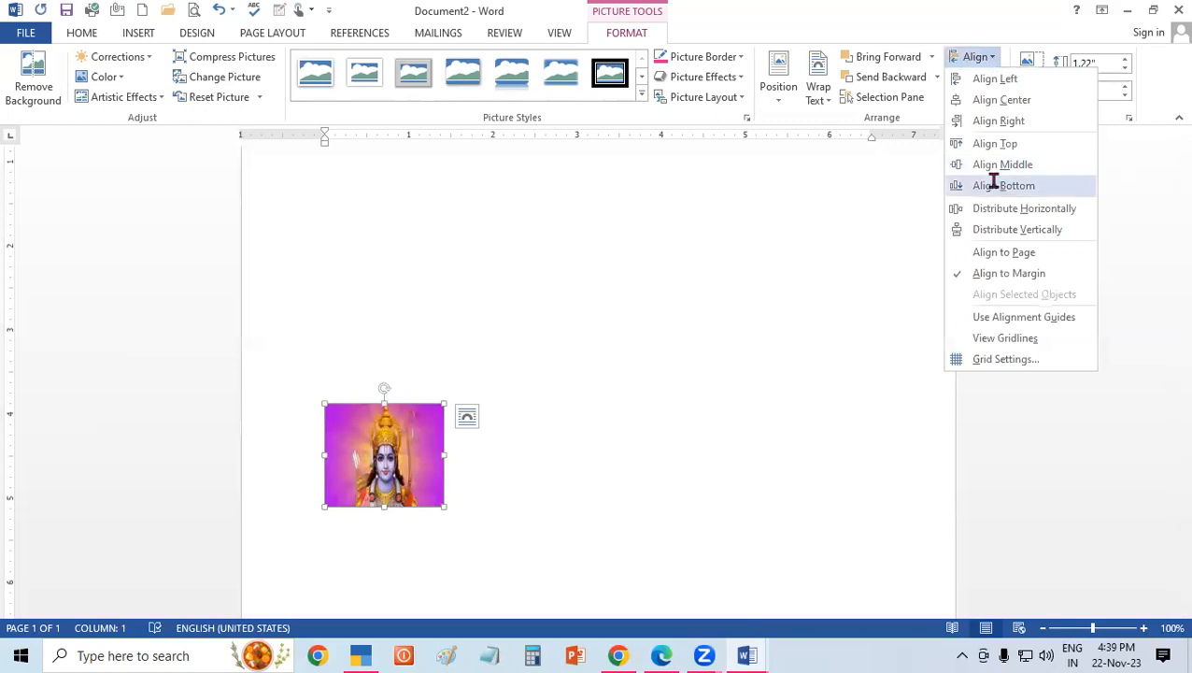
pyautogui.scroll(-5, 1166, 411)
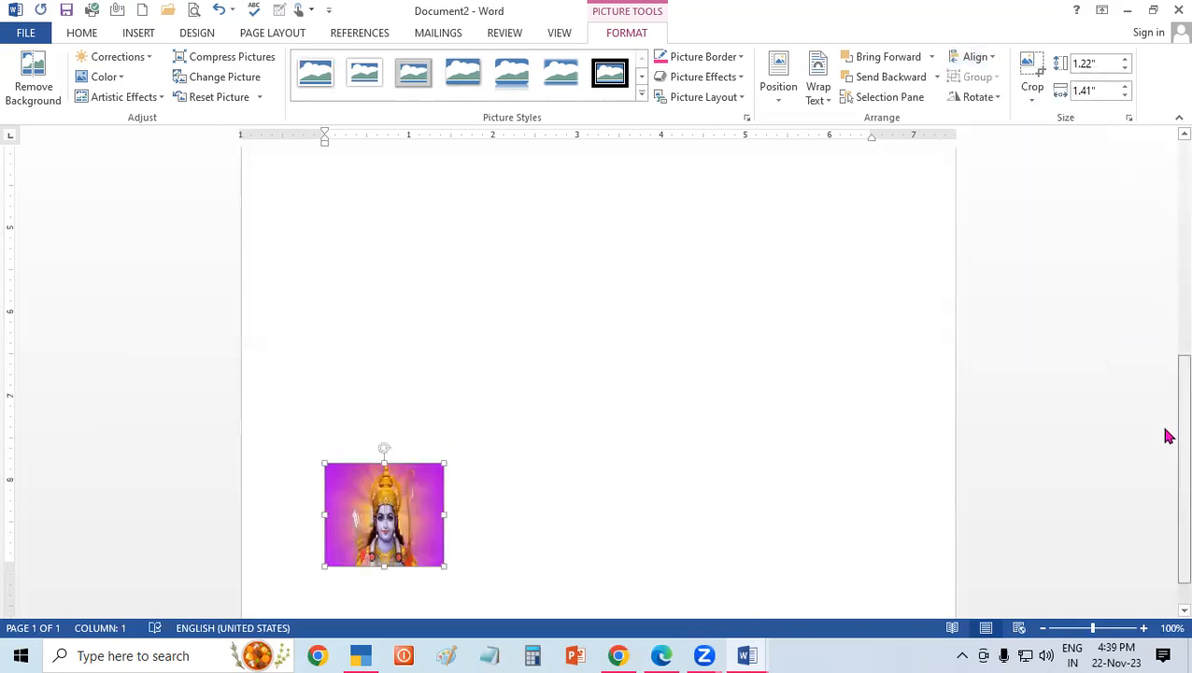
pyautogui.scroll(-1, 1166, 435)
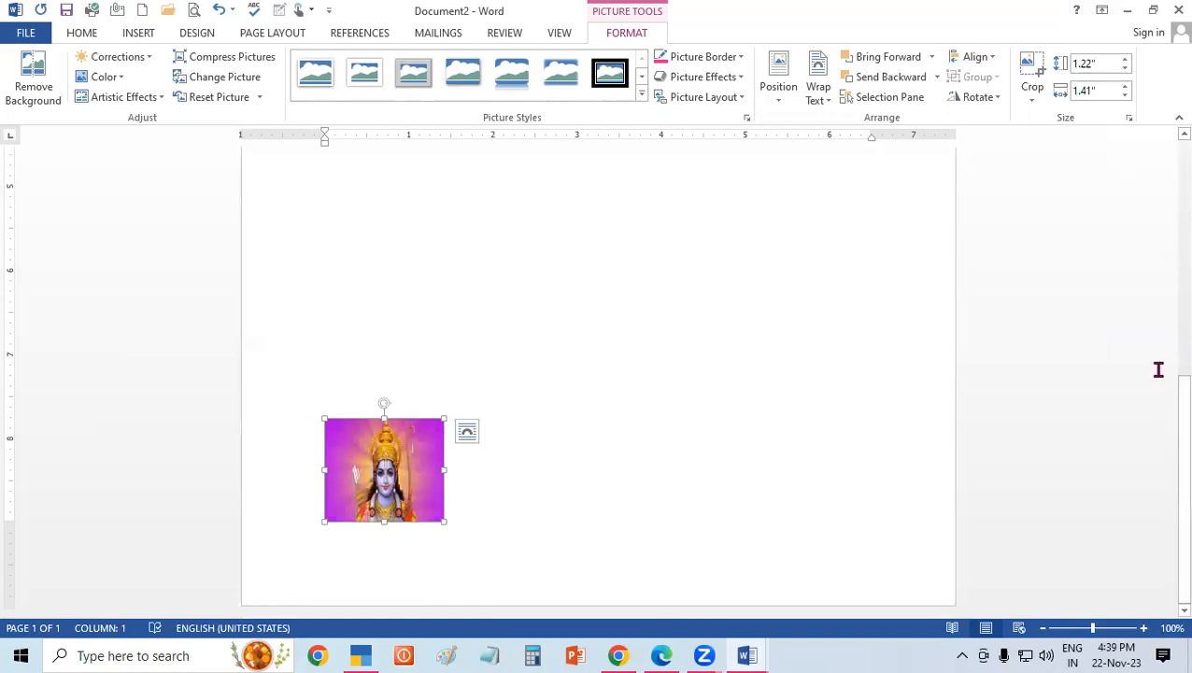
# Move the picture from the bottom margin back to the upper half of the page, slightly outside the left margin.
pyautogui.moveTo(399, 456); pyautogui.dragTo(365, 234)
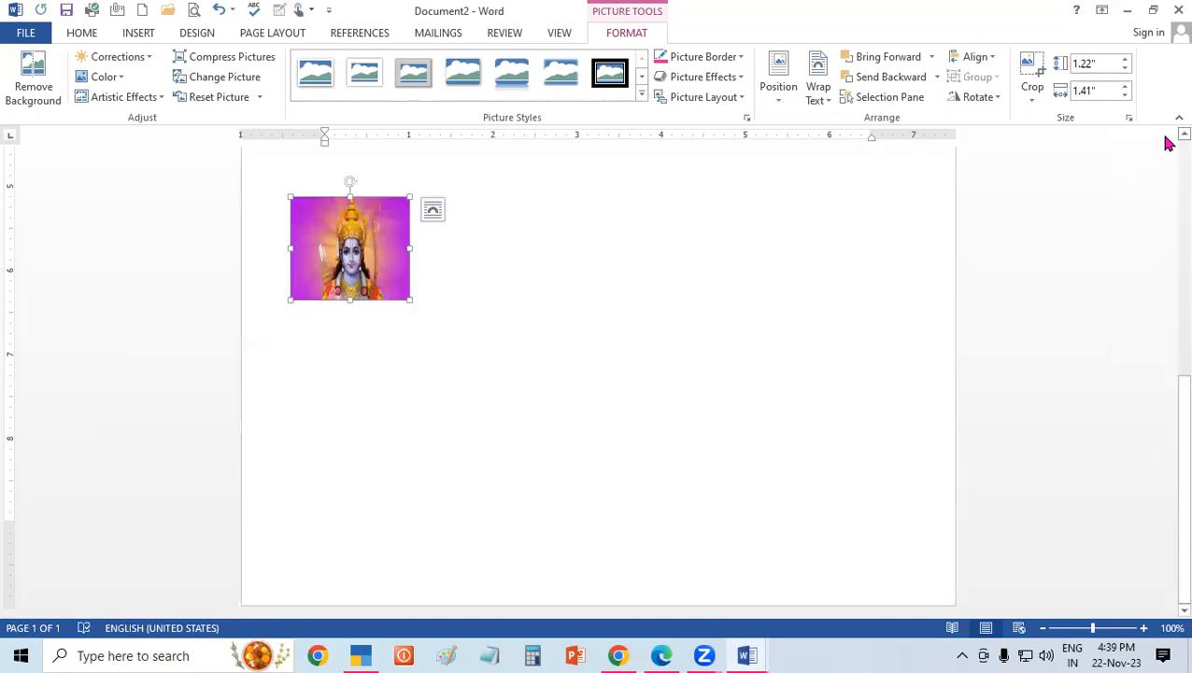
pyautogui.scroll(1, 1167, 142)
pyautogui.scroll(4, 1113, 174)
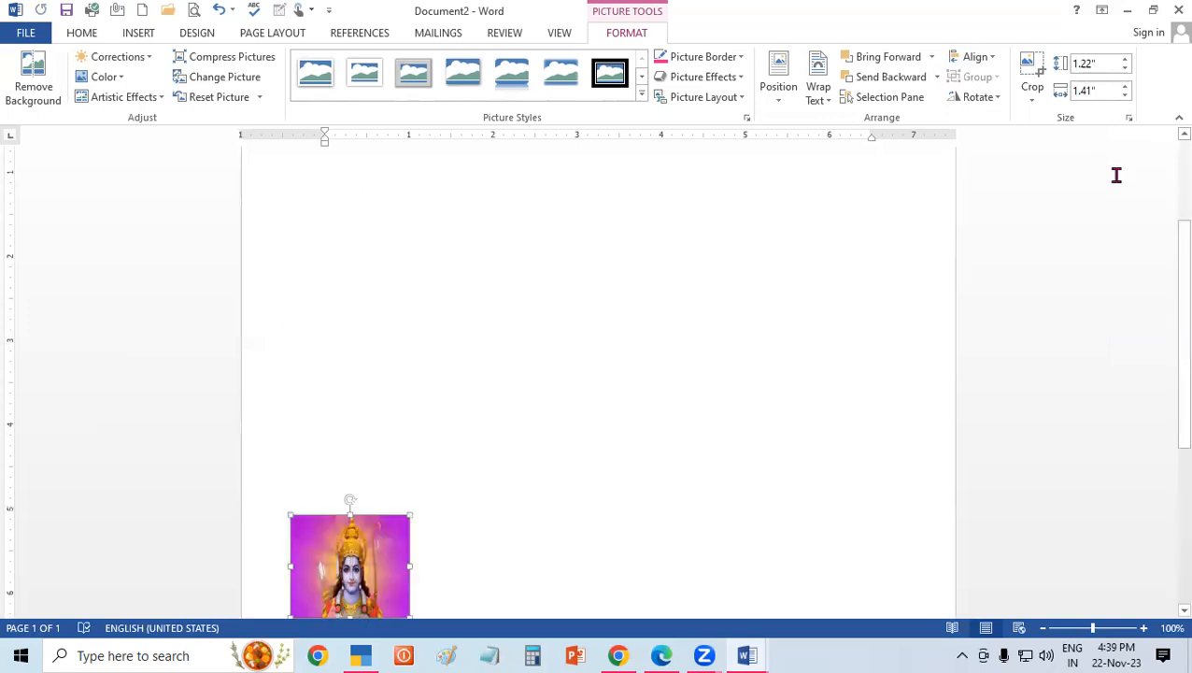
pyautogui.hotkey('ctrl', 'z')
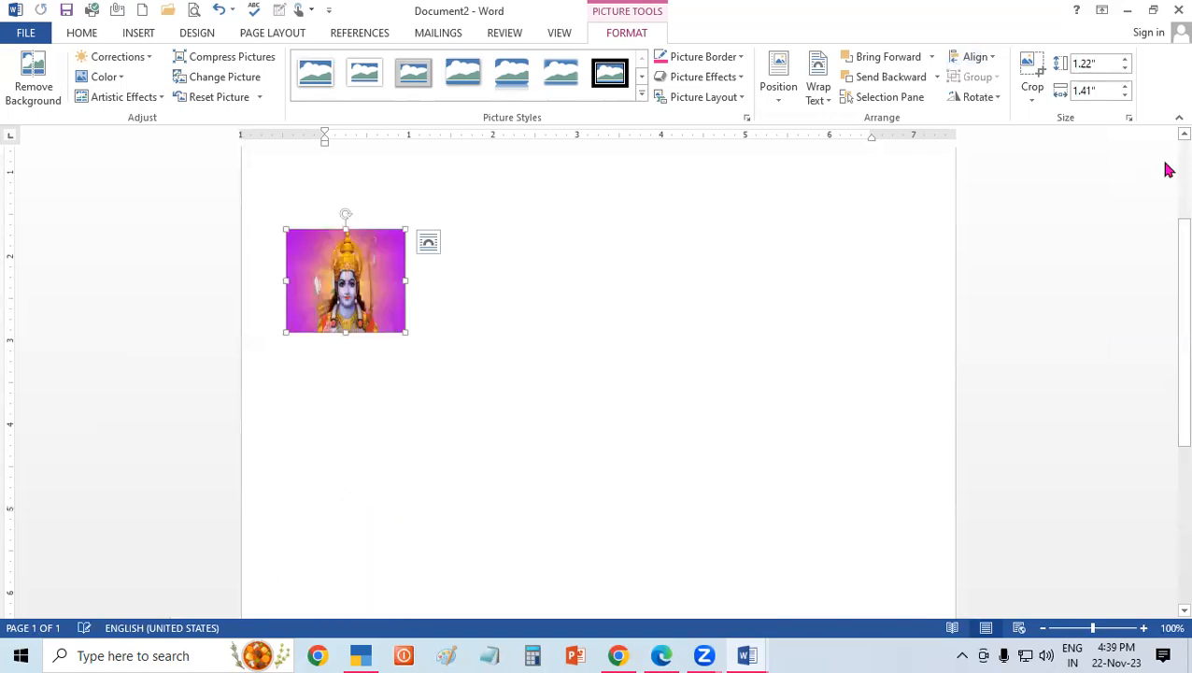
pyautogui.scroll(2, 344, 441)
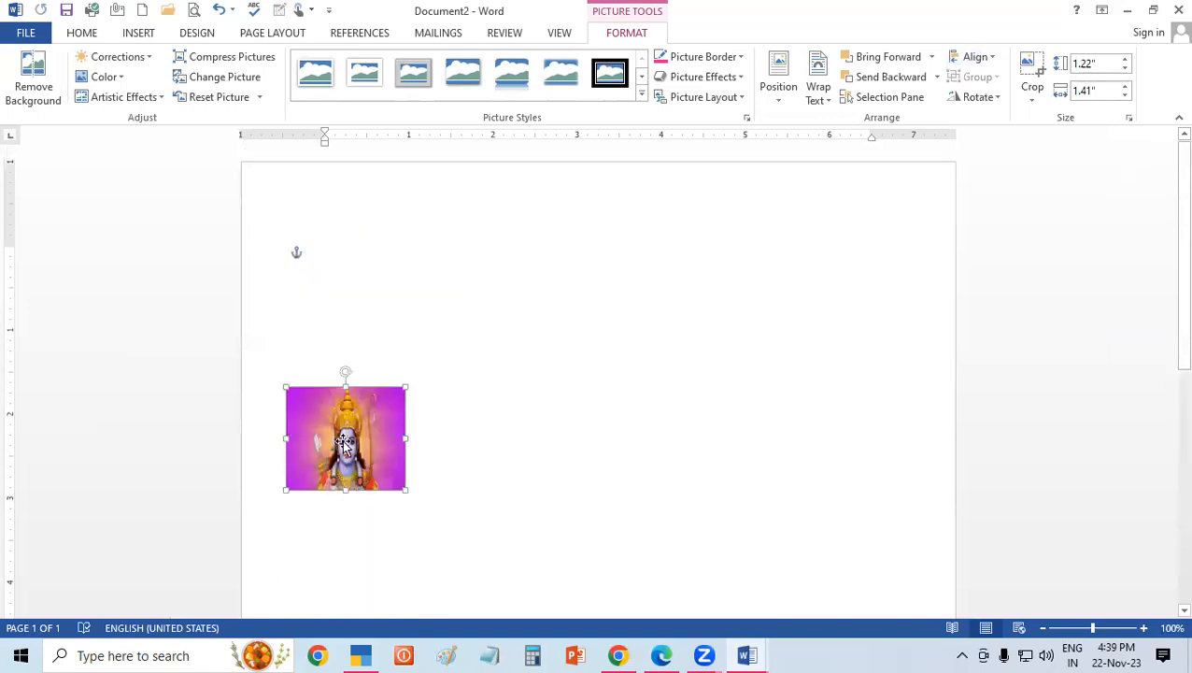
# Delete the picture from the page and insert the "logo (1)" picture from the Music folder.
pyautogui.press('Delete')
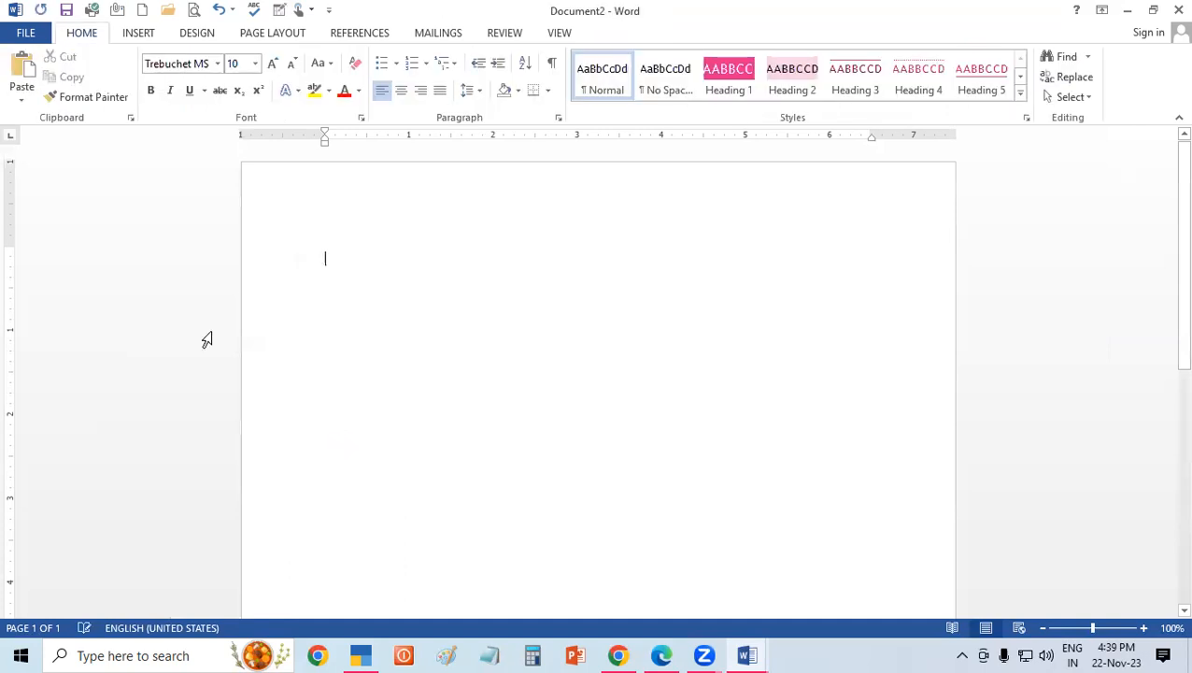
pyautogui.click(142, 34)
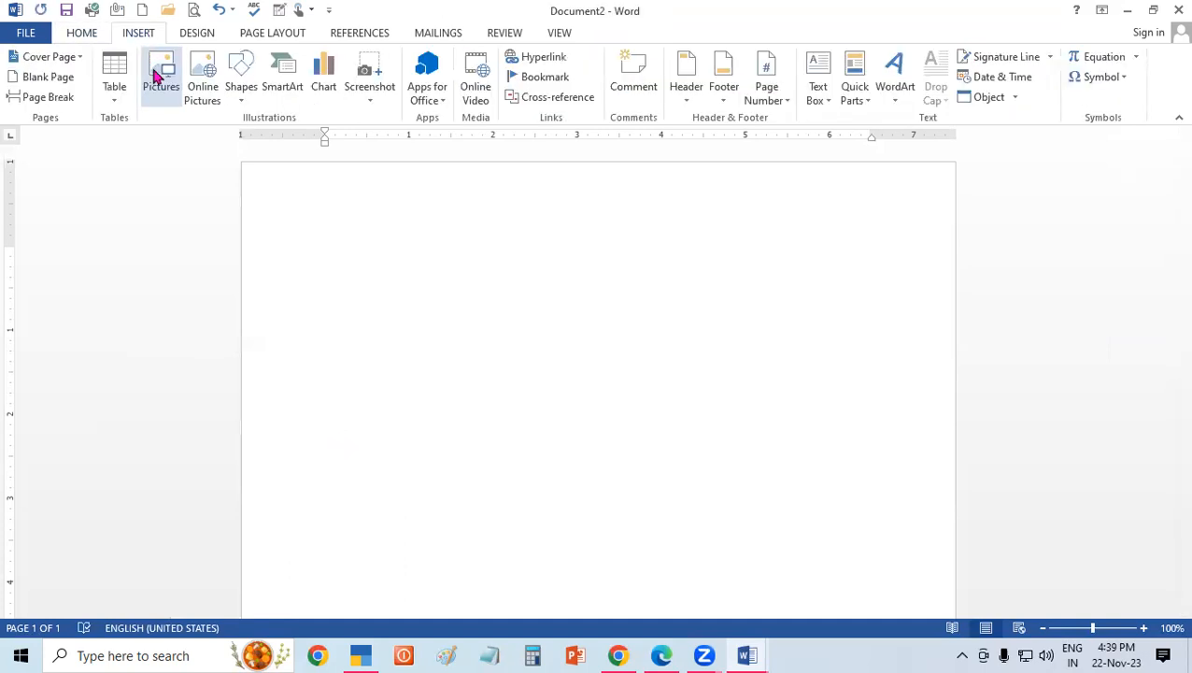
pyautogui.click(156, 77)
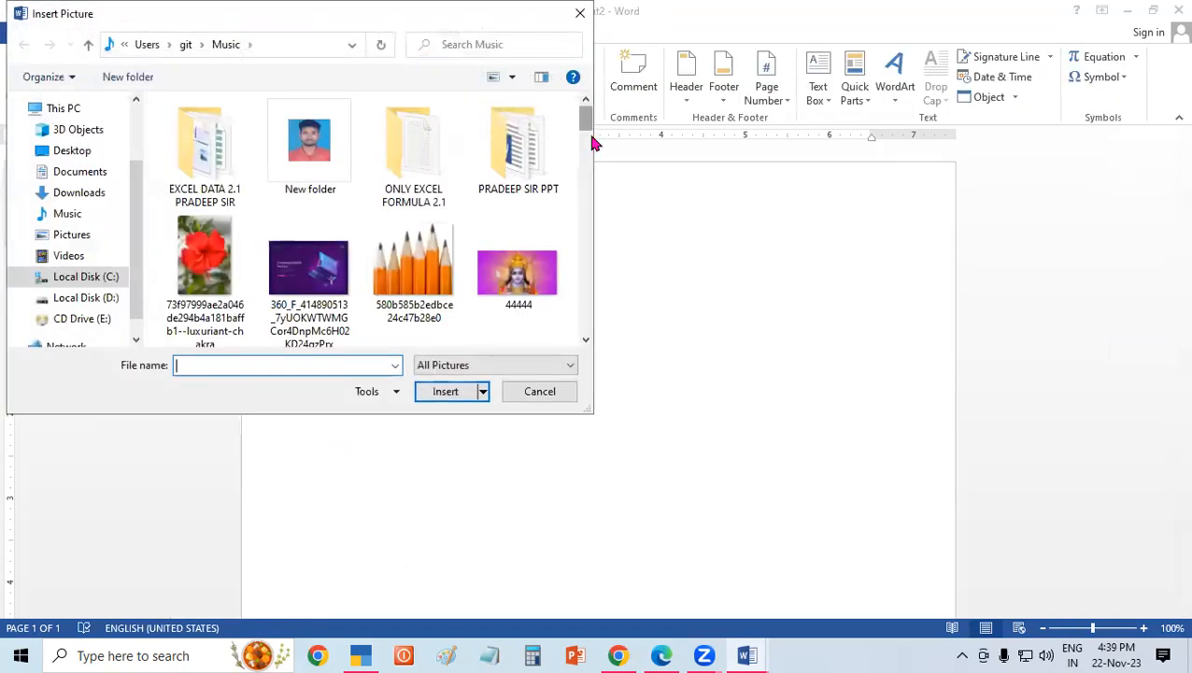
pyautogui.scroll(-3, 596, 196)
pyautogui.scroll(-3, 596, 245)
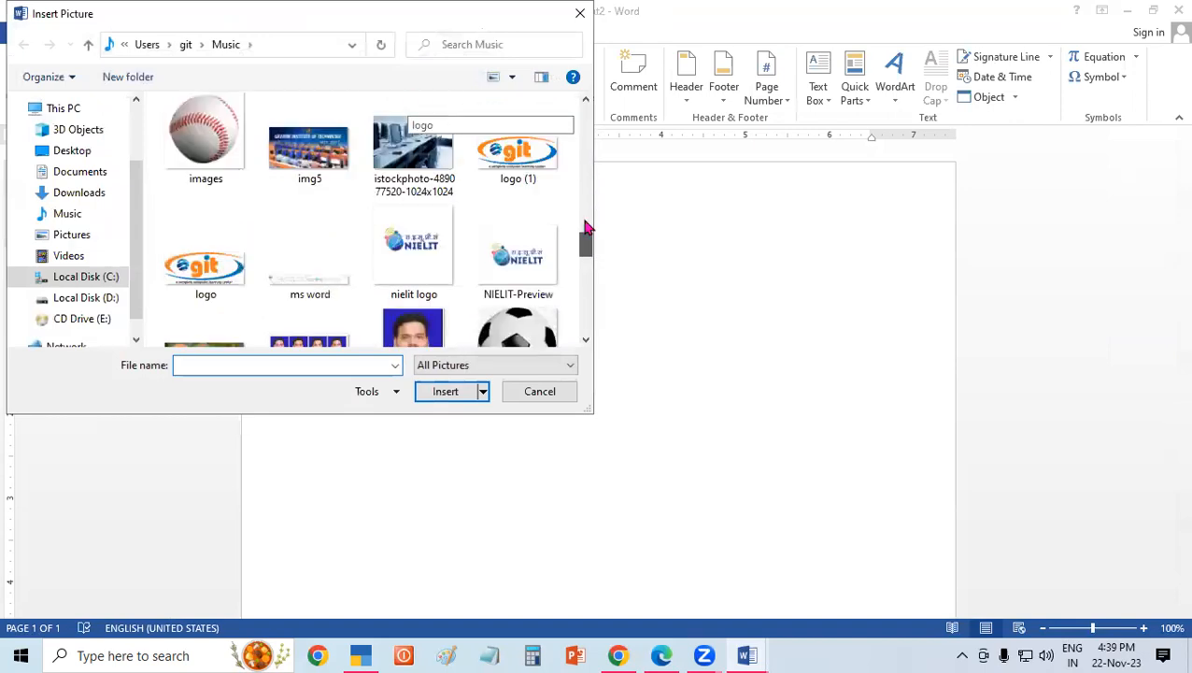
pyautogui.click(497, 170)
pyautogui.click(446, 392)
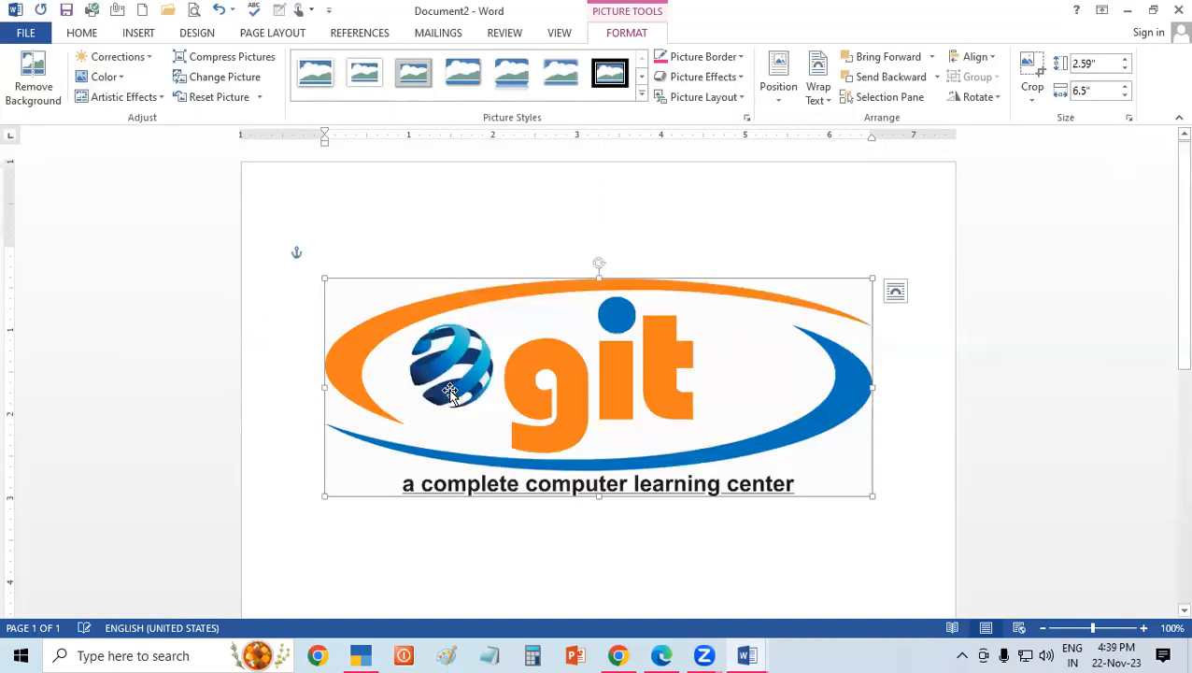
# Shrink the logo to about 0.88" high by 1.91" wide and move it to the page's upper-left margin area.
pyautogui.moveTo(870, 492); pyautogui.dragTo(373, 415)
pyautogui.moveTo(657, 343); pyautogui.dragTo(485, 344)
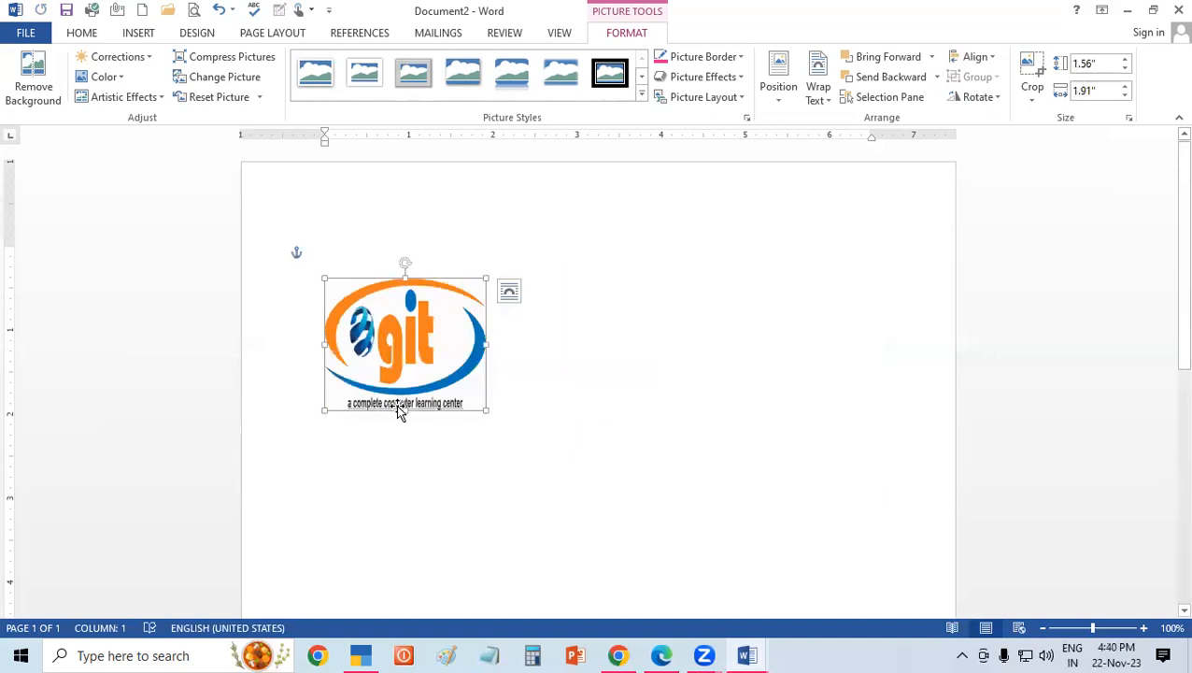
pyautogui.moveTo(404, 409); pyautogui.dragTo(405, 352)
pyautogui.moveTo(391, 285); pyautogui.dragTo(364, 233)
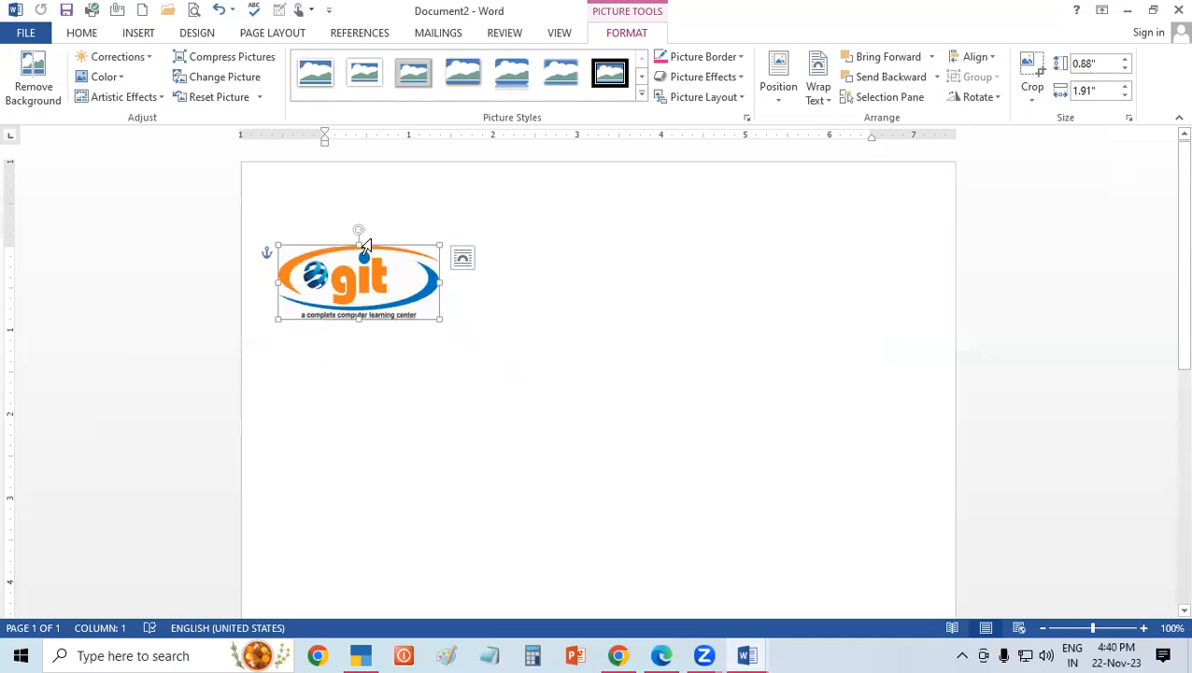
# Duplicate the logo twice and space the three logos out in one row across the page.
pyautogui.hotkey('ctrl', 'd')
pyautogui.moveTo(380, 297); pyautogui.dragTo(557, 277)
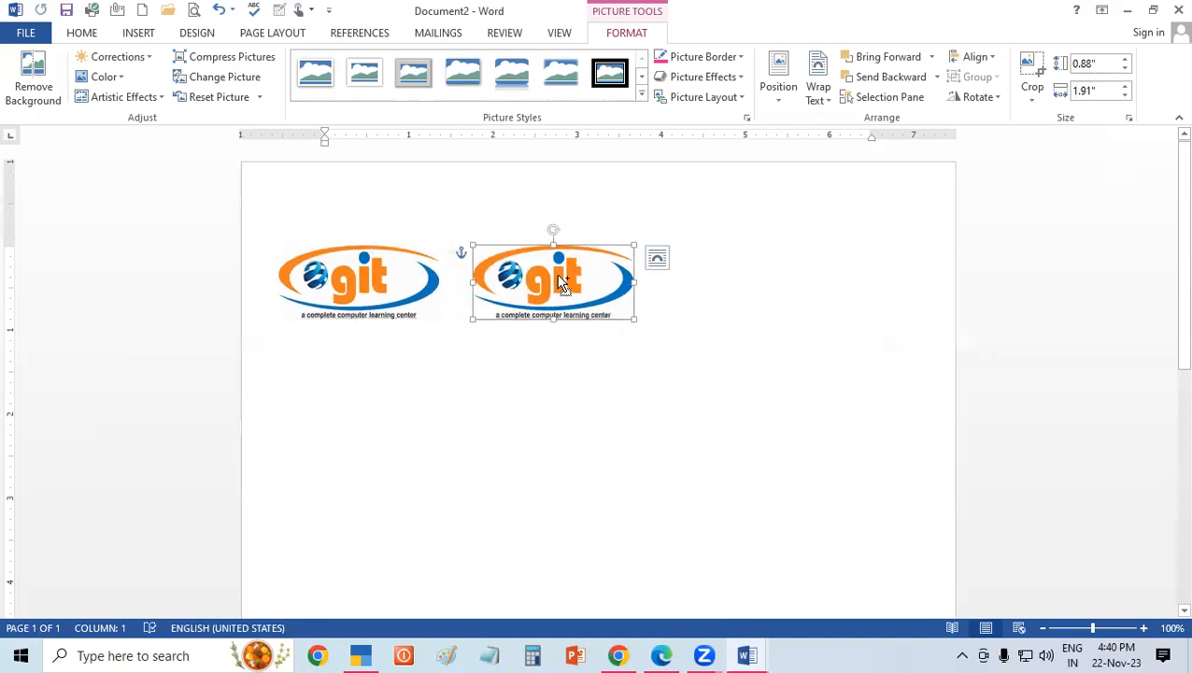
pyautogui.keyDown('ctrl'); pyautogui.moveTo(557, 296); pyautogui.dragTo(748, 276); pyautogui.keyUp('ctrl')
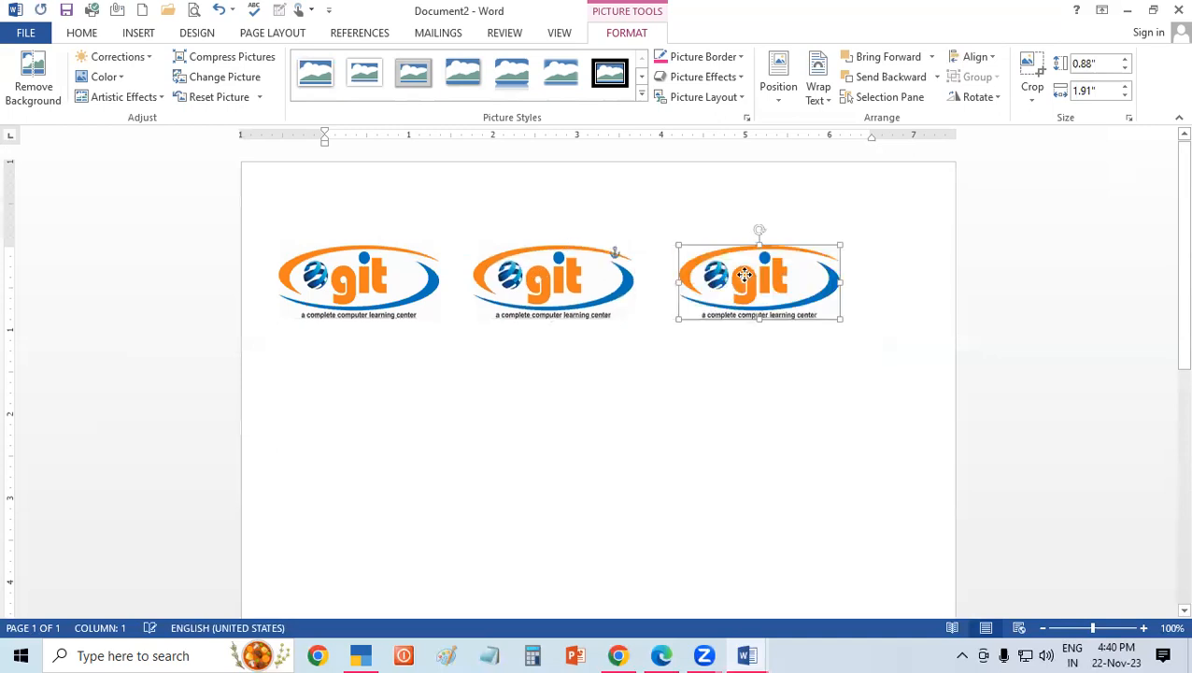
pyautogui.click(550, 286)
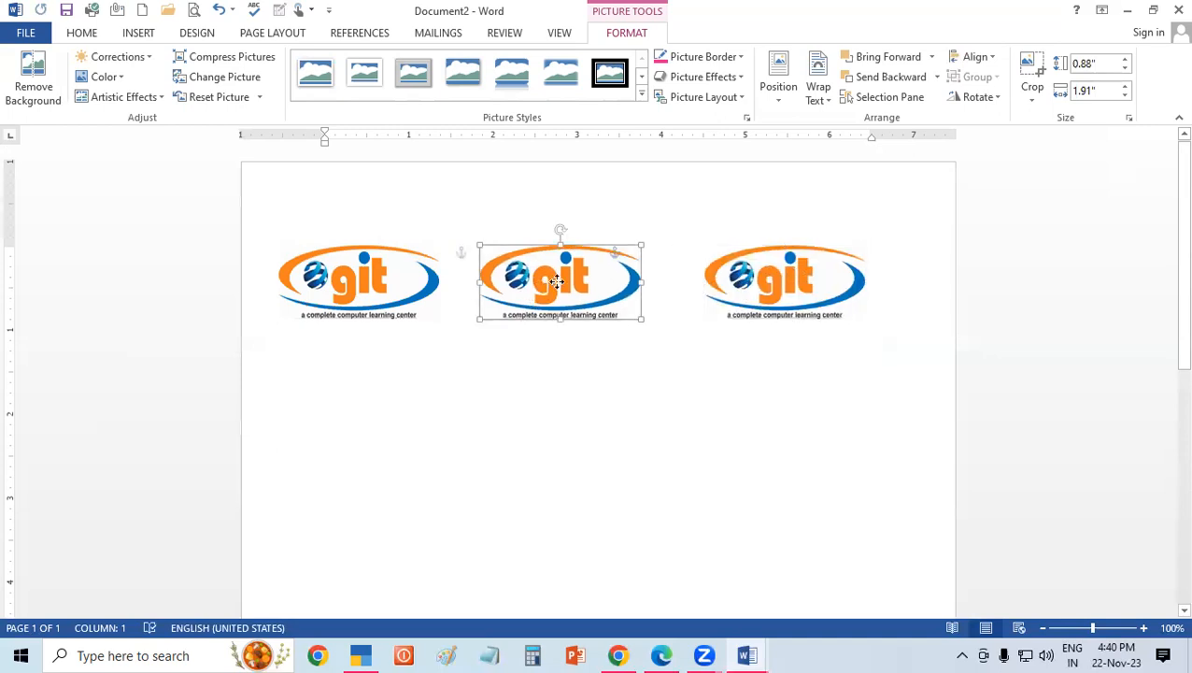
pyautogui.moveTo(551, 289); pyautogui.dragTo(567, 290)
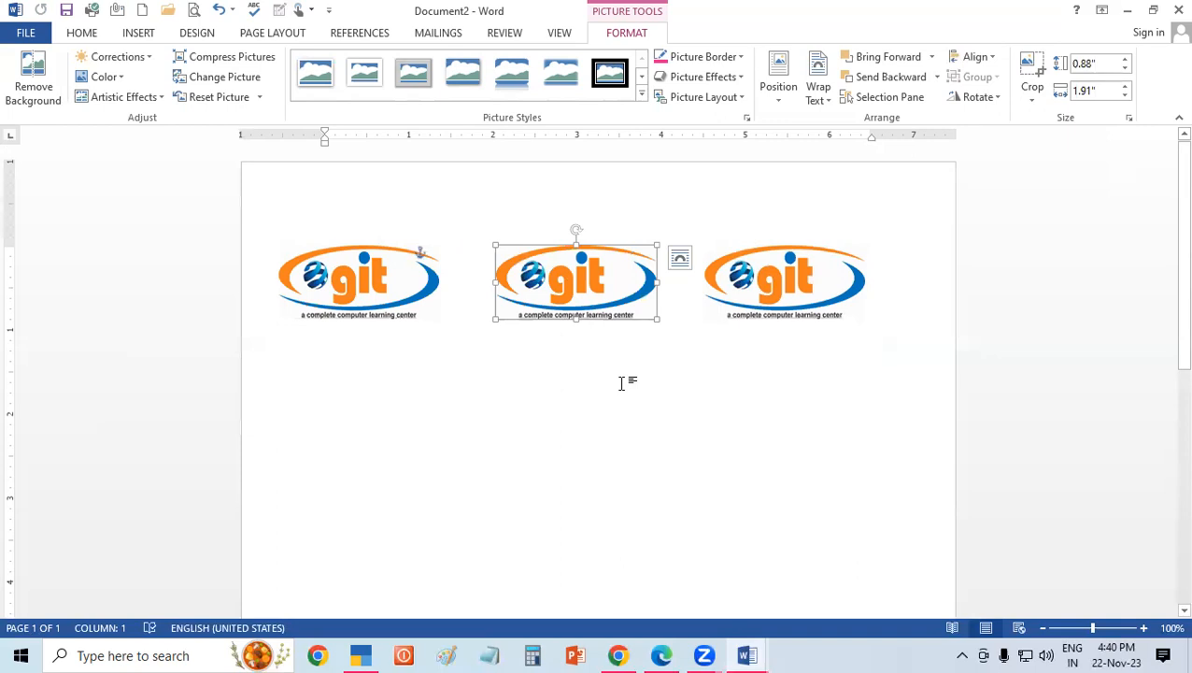
pyautogui.click(621, 383)
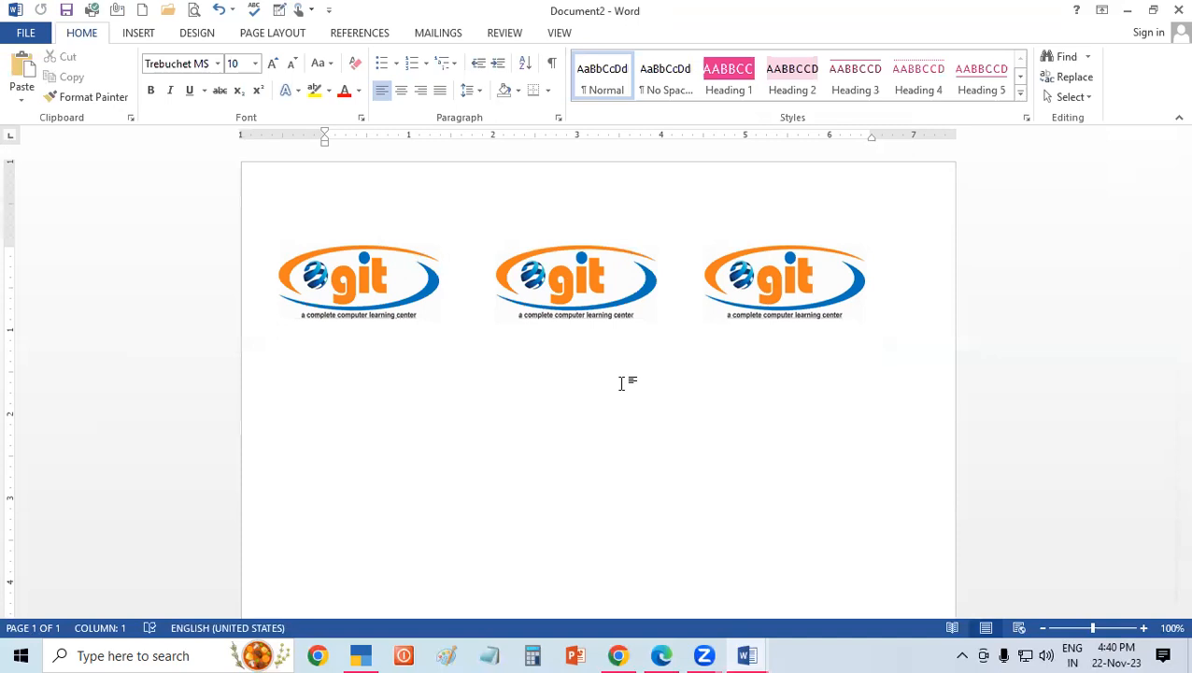
# Select all three logos in the row and group them.
pyautogui.click(354, 290)
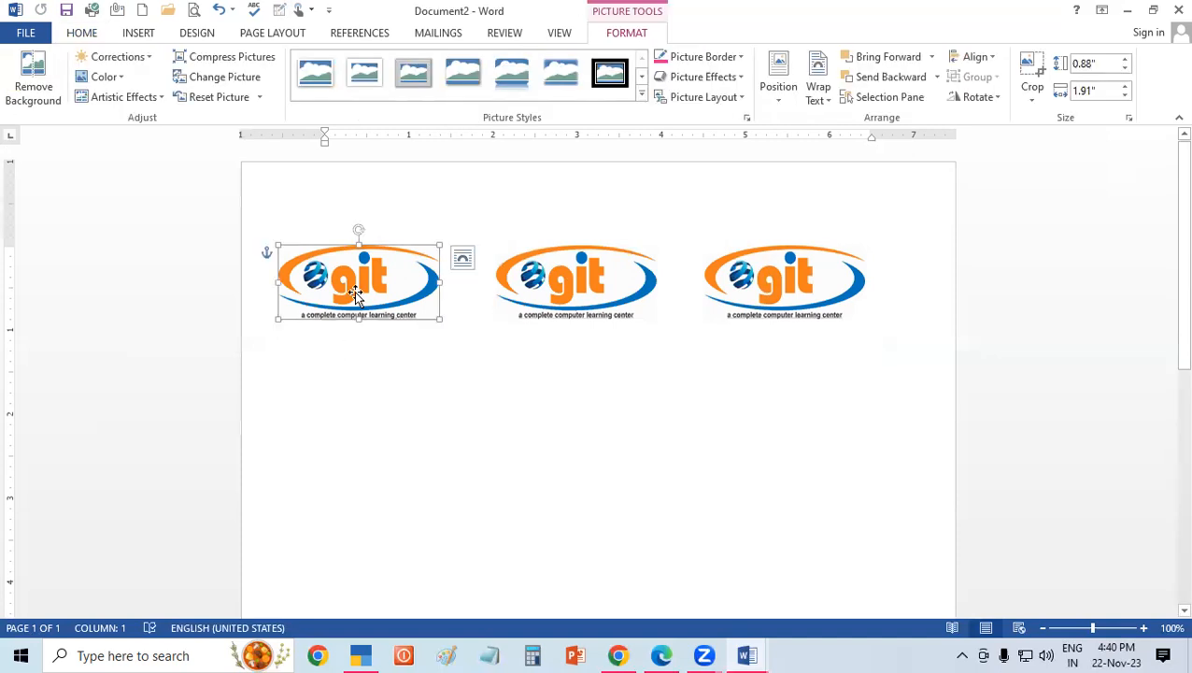
pyautogui.keyDown('ctrl'); pyautogui.click(582, 287); pyautogui.keyUp('ctrl')
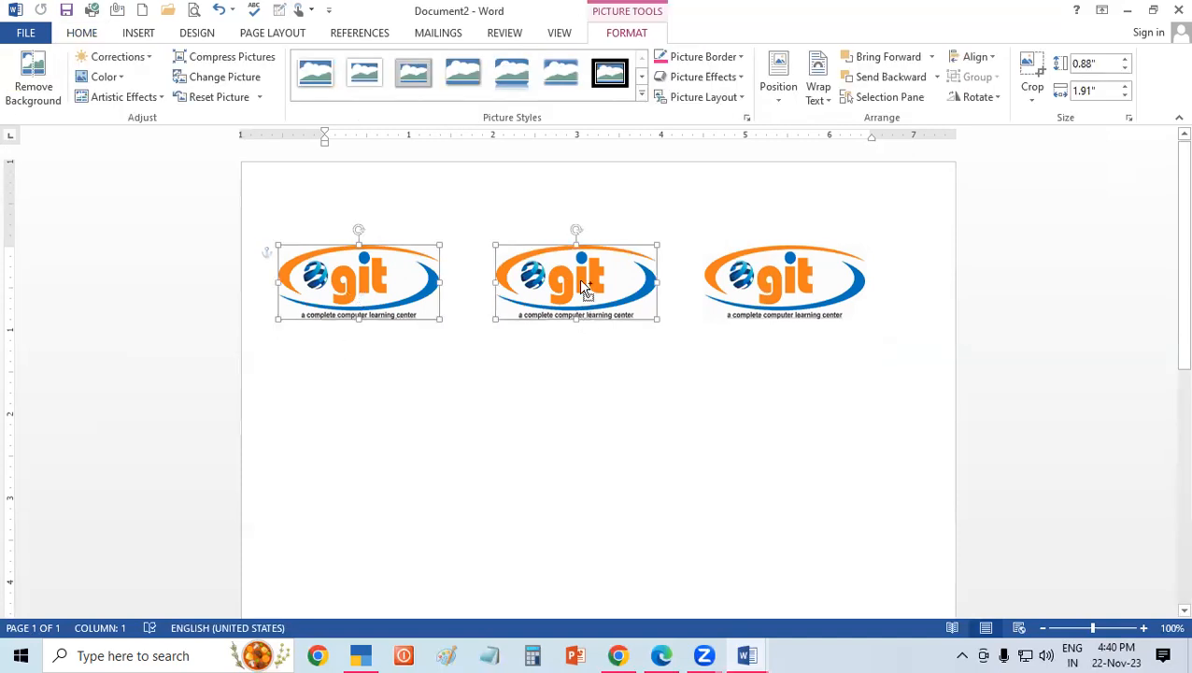
pyautogui.keyDown('ctrl'); pyautogui.click(768, 282); pyautogui.keyUp('ctrl')
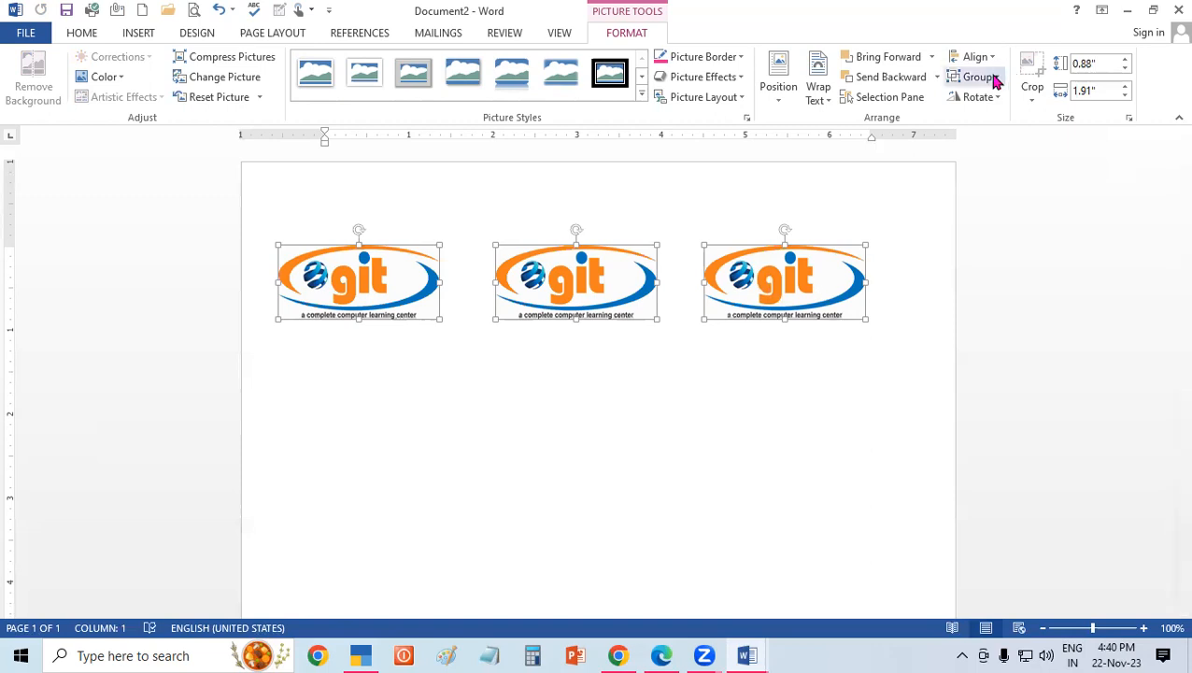
pyautogui.click(977, 103)
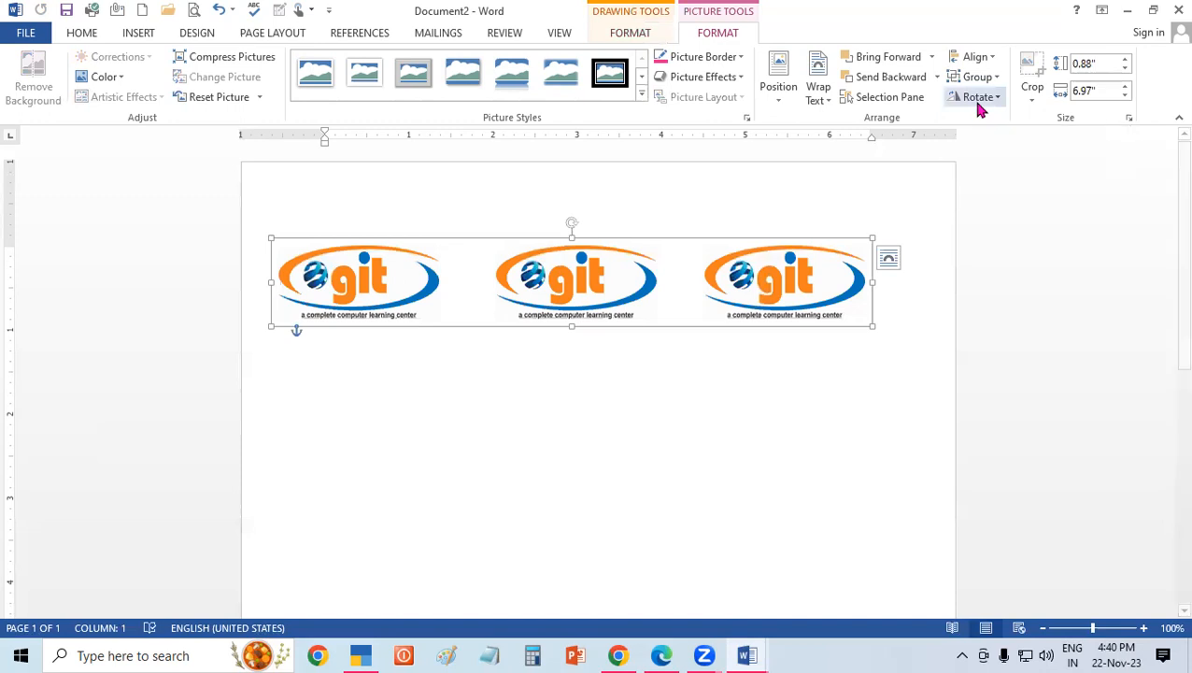
# Duplicate the grouped logo row, place the copy directly below it, and group both rows together.
pyautogui.hotkey('ctrl', 'd')
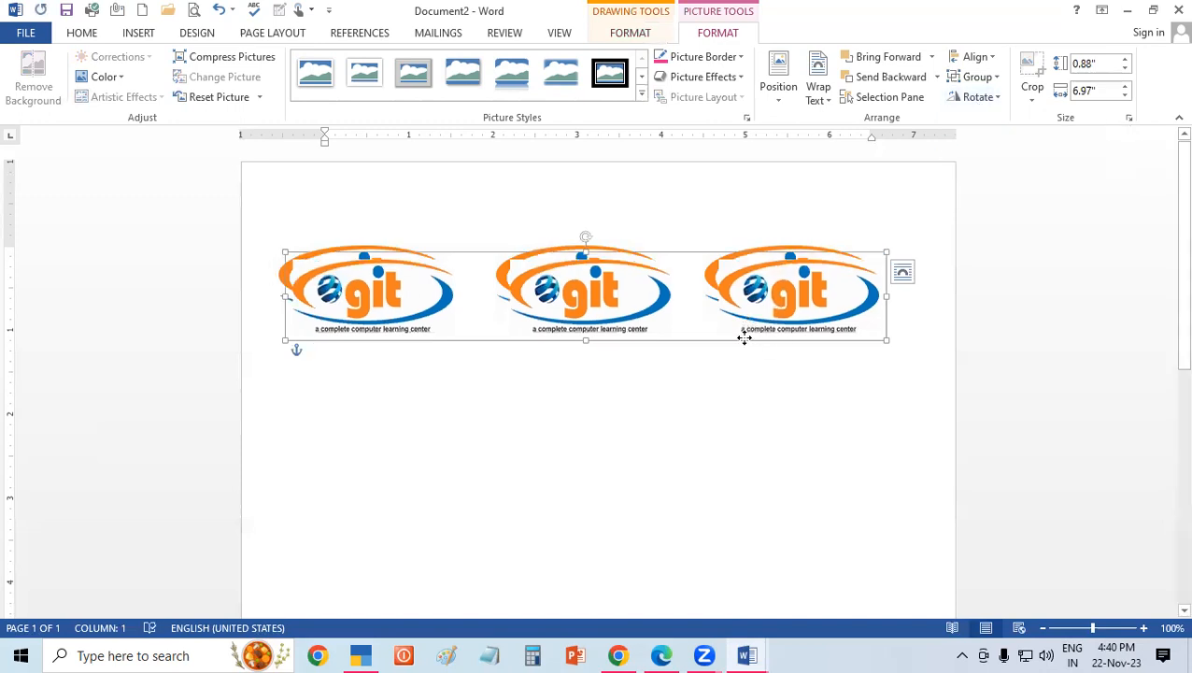
pyautogui.moveTo(747, 323); pyautogui.dragTo(737, 411)
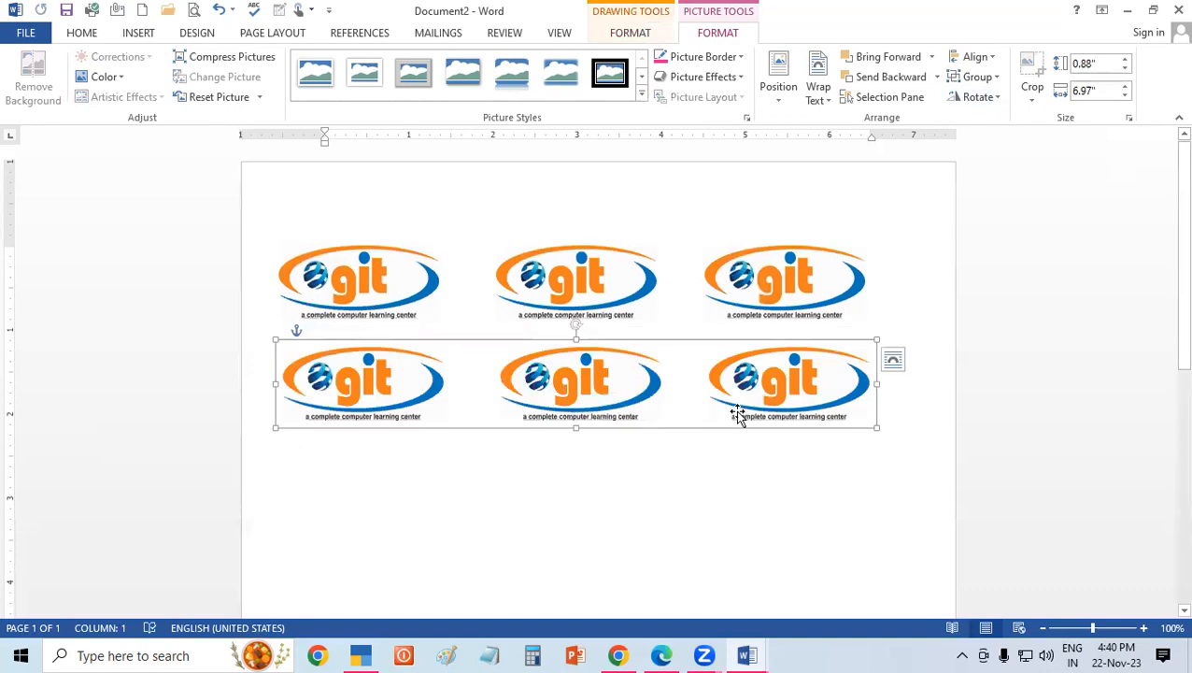
pyautogui.keyDown('shift'); pyautogui.click(395, 288); pyautogui.keyUp('shift')
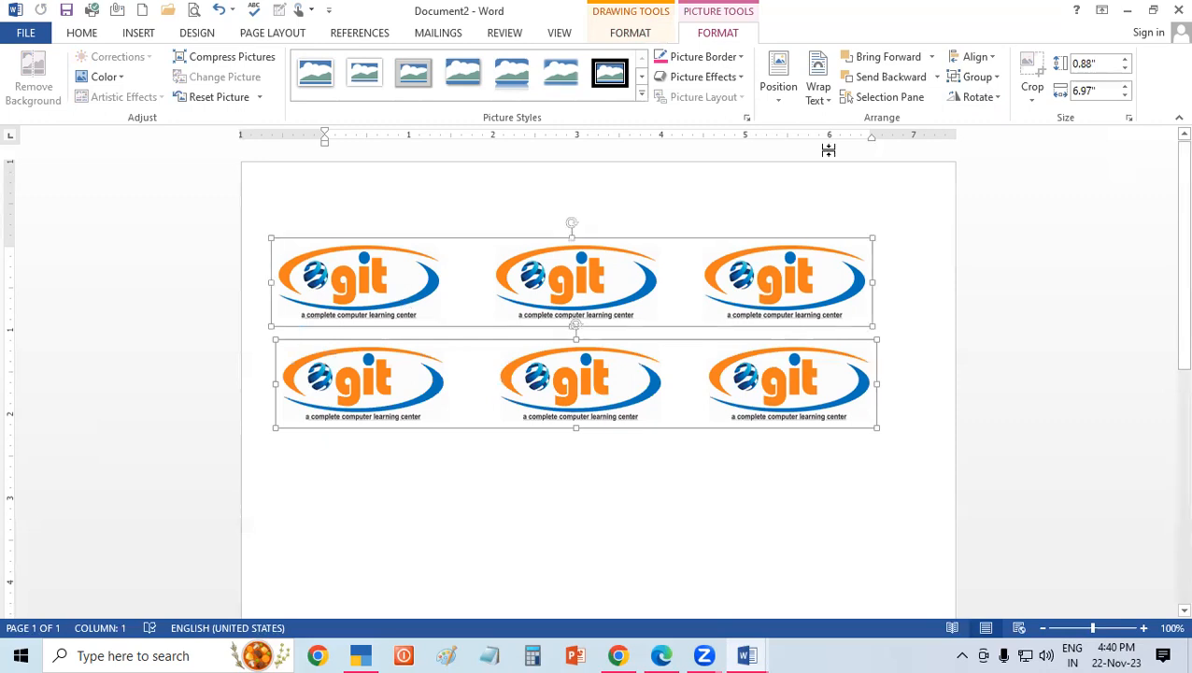
pyautogui.click(976, 77)
pyautogui.click(956, 99)
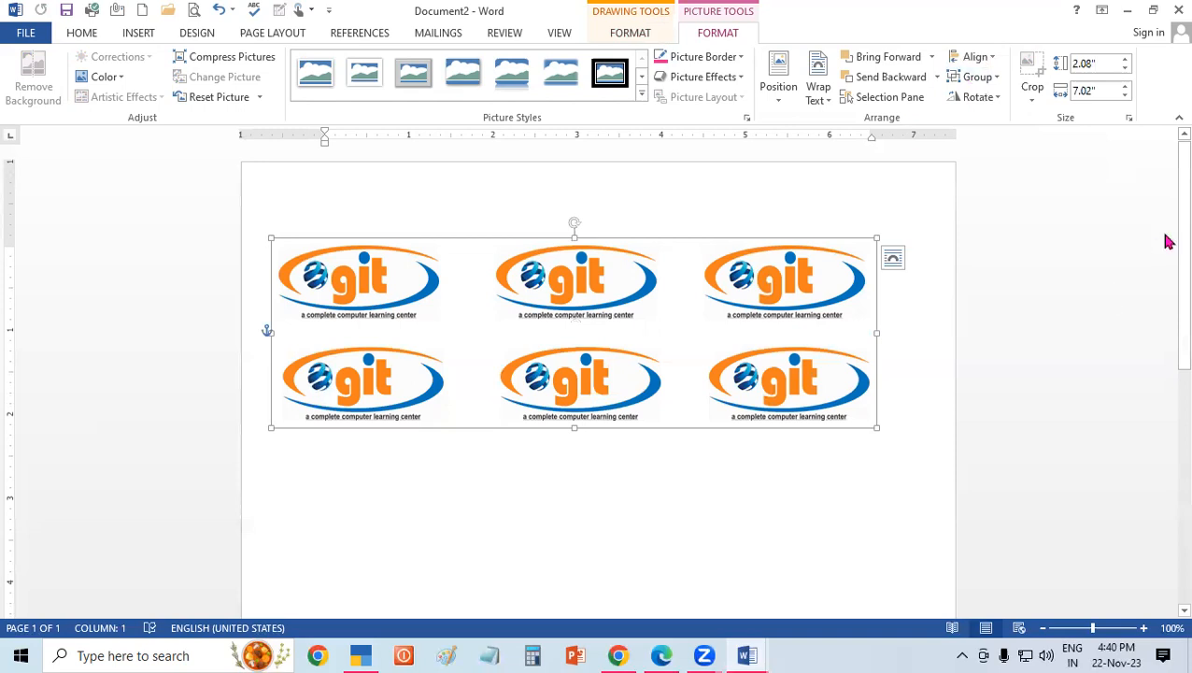
# Duplicate the two-row logo group and place the copy directly beneath the original.
pyautogui.scroll(-3, 1168, 320)
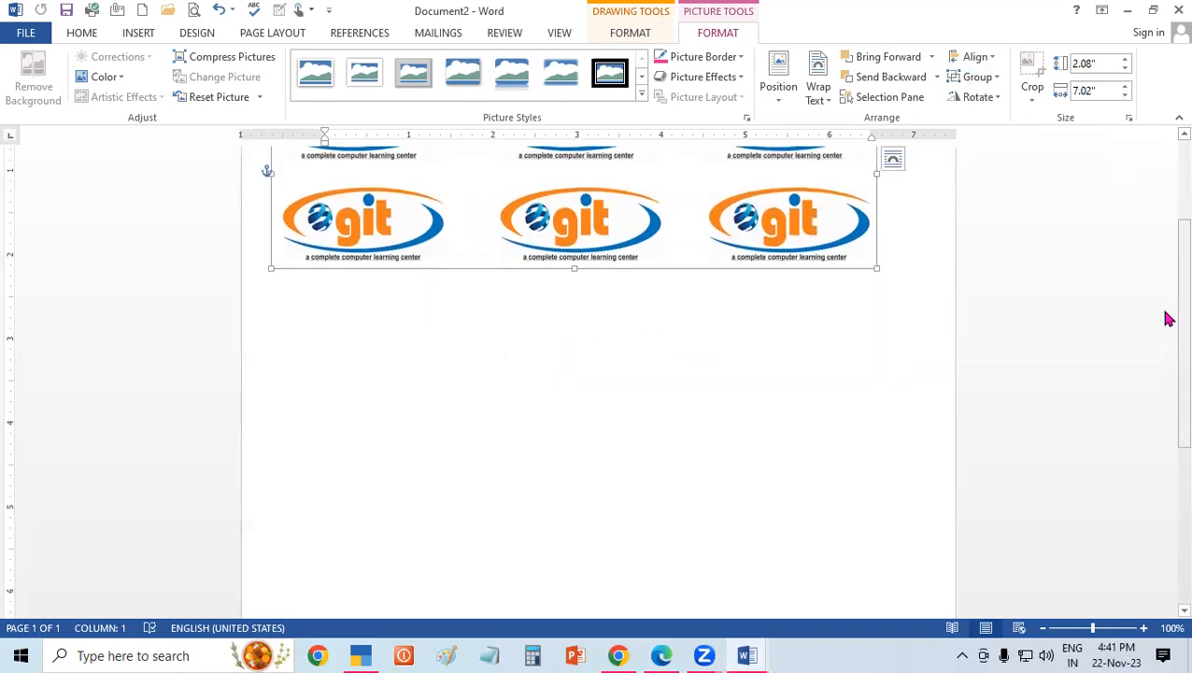
pyautogui.hotkey('ctrl', 'd')
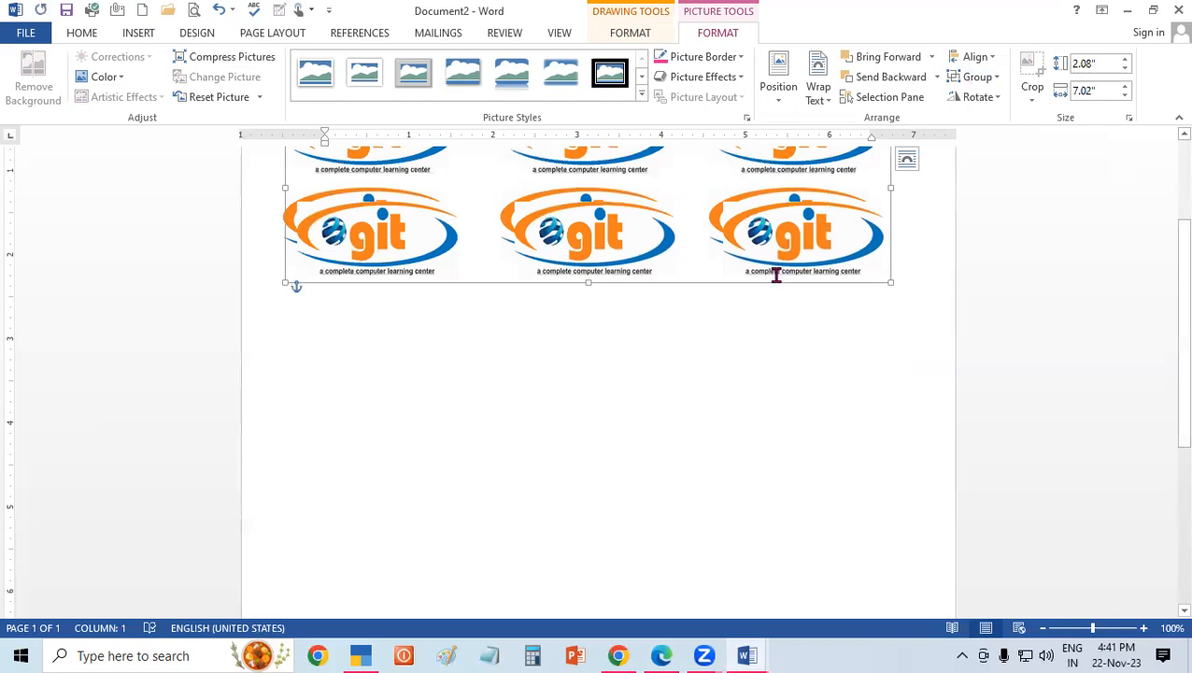
pyautogui.moveTo(778, 307); pyautogui.dragTo(781, 473)
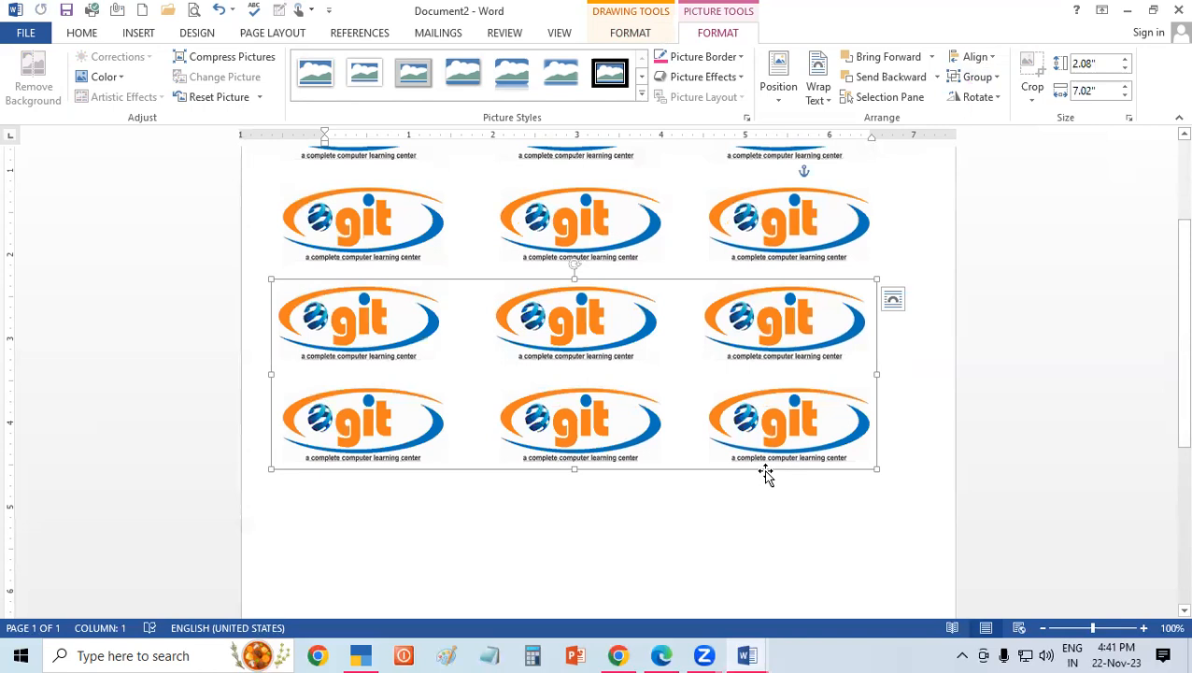
# Ungroup the lower two-row logo group down to its individual pictures.
pyautogui.scroll(1, 1168, 141)
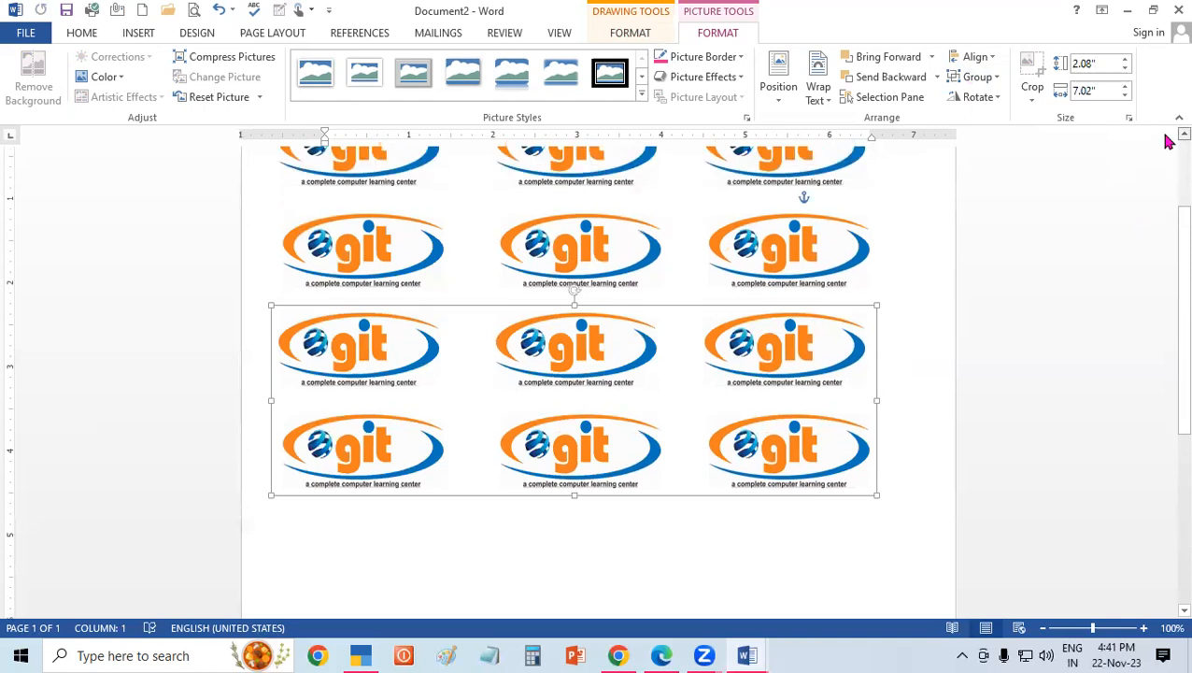
pyautogui.scroll(3, 1027, 252)
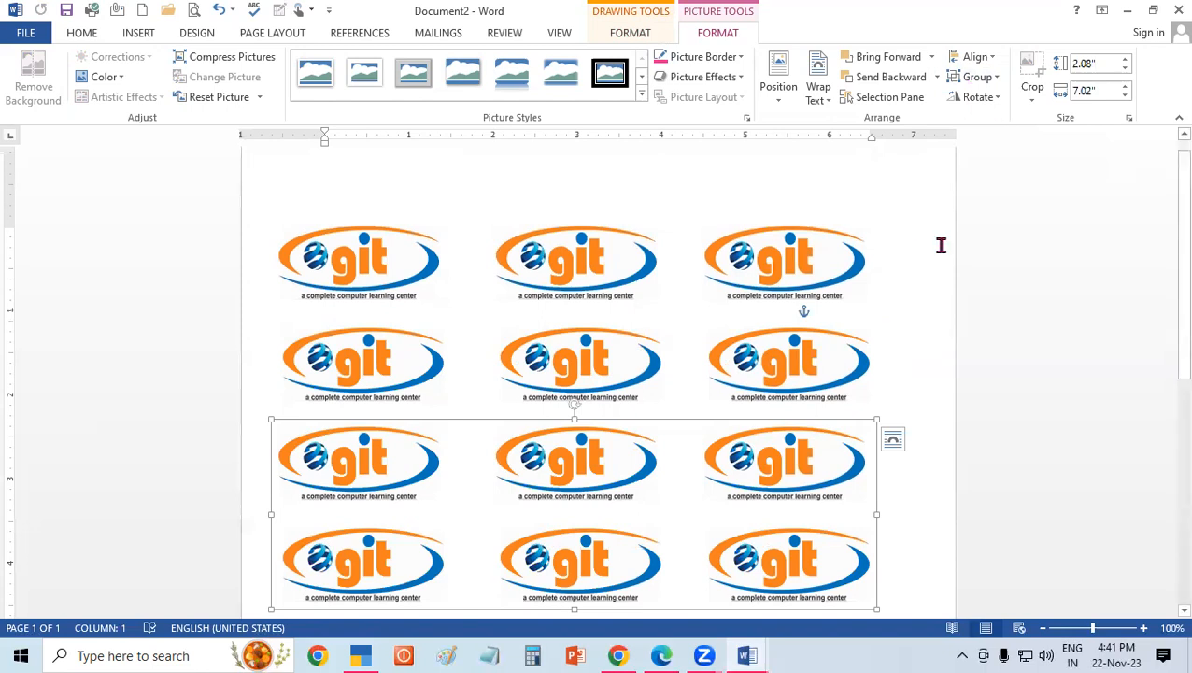
pyautogui.click(977, 78)
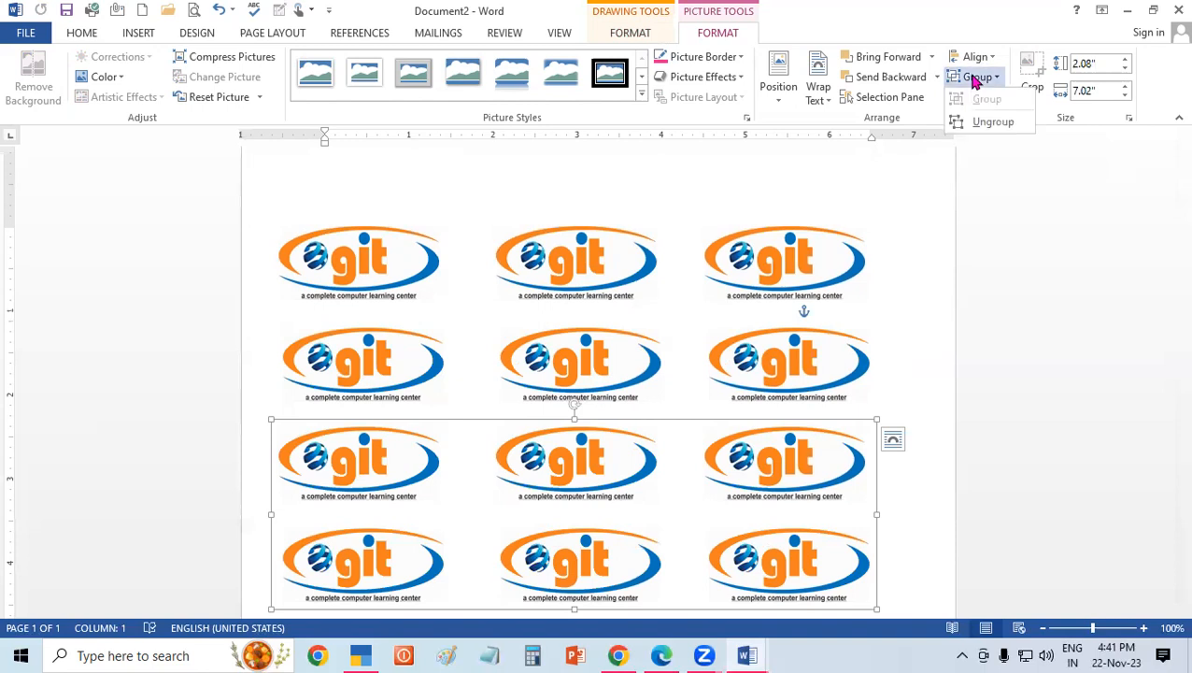
pyautogui.click(985, 126)
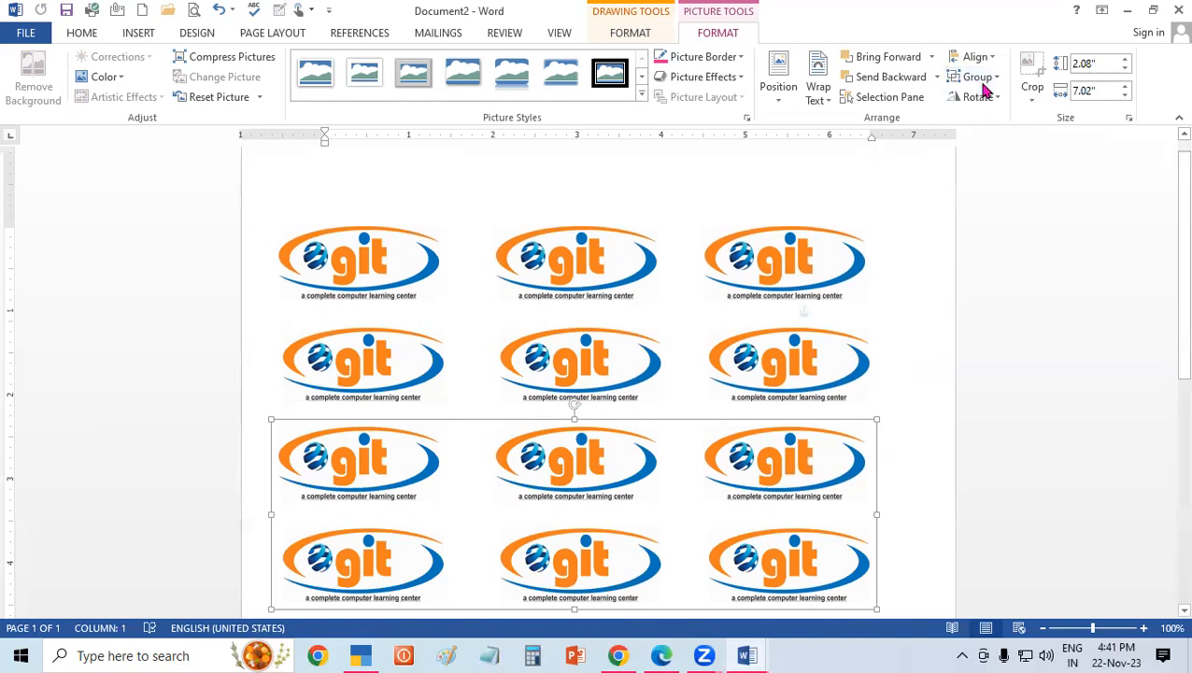
pyautogui.click(983, 80)
pyautogui.click(985, 124)
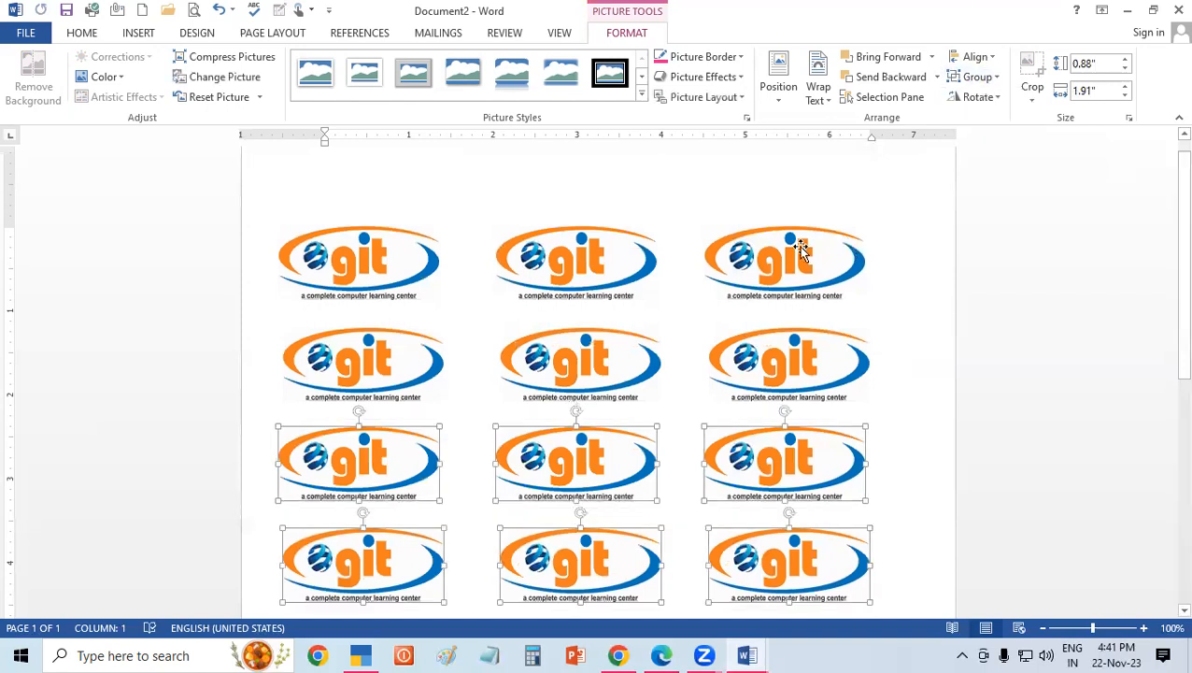
# Ungroup the upper two-row logo group into rows and into individual pictures.
pyautogui.click(742, 373)
pyautogui.click(981, 78)
pyautogui.click(983, 124)
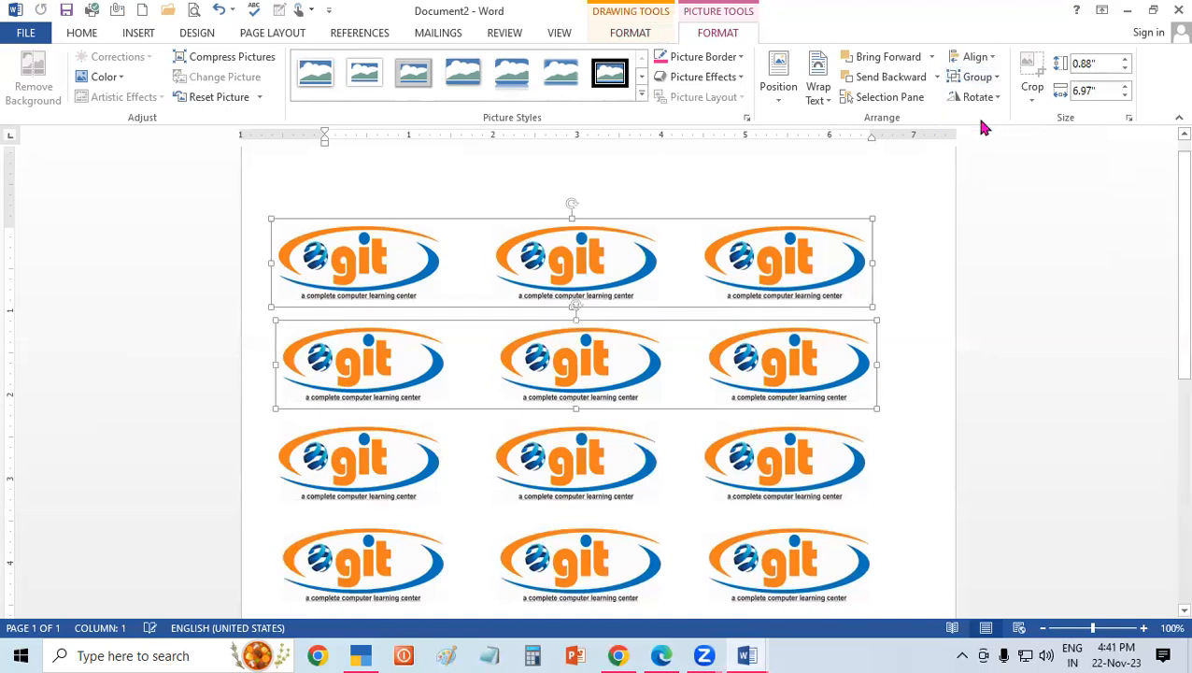
pyautogui.click(982, 78)
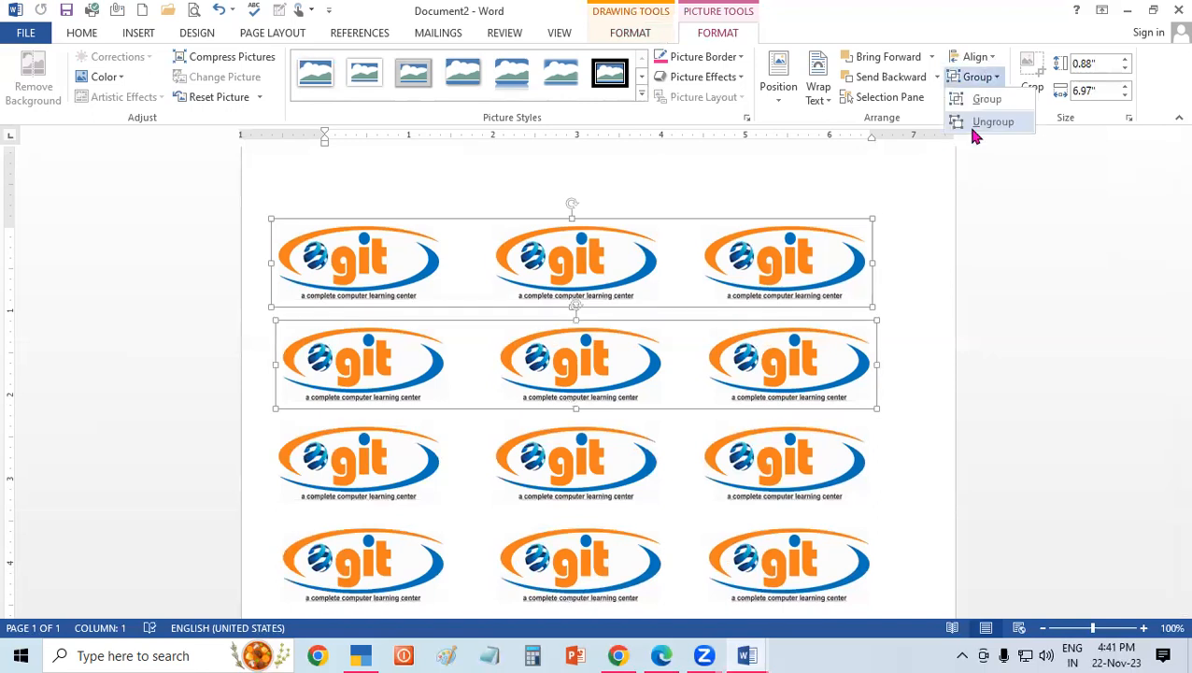
pyautogui.click(978, 128)
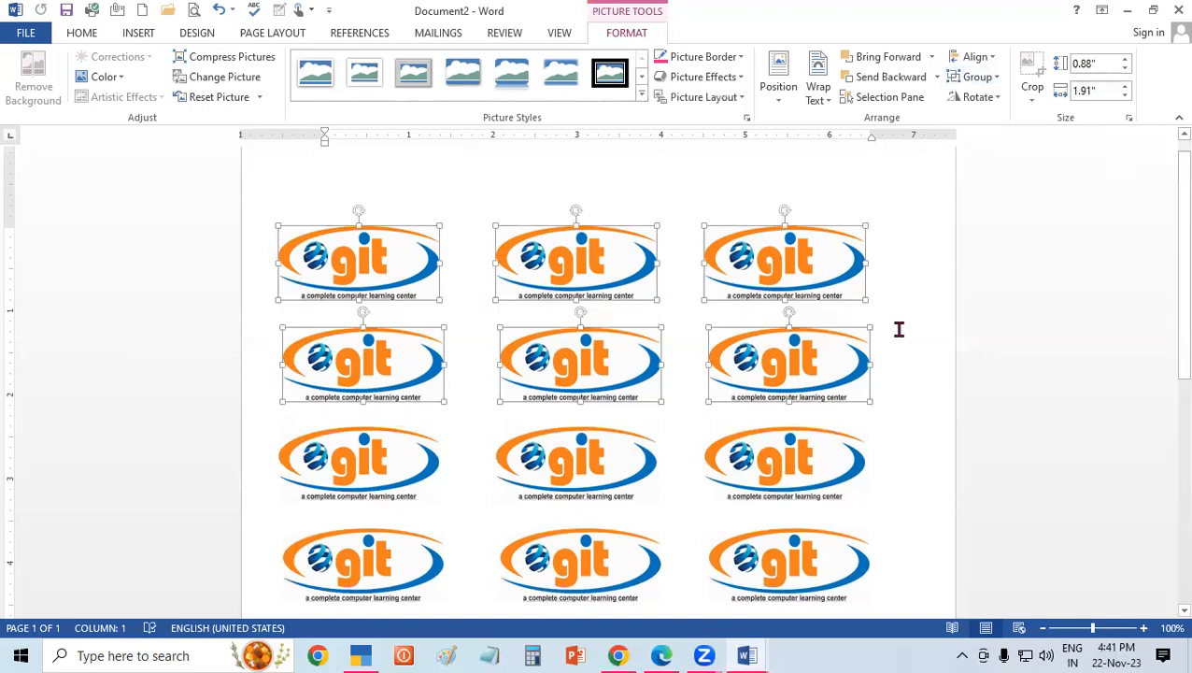
# Move the third logo of the first and second rows individually toward the page's right edge.
pyautogui.moveTo(808, 250); pyautogui.dragTo(885, 257)
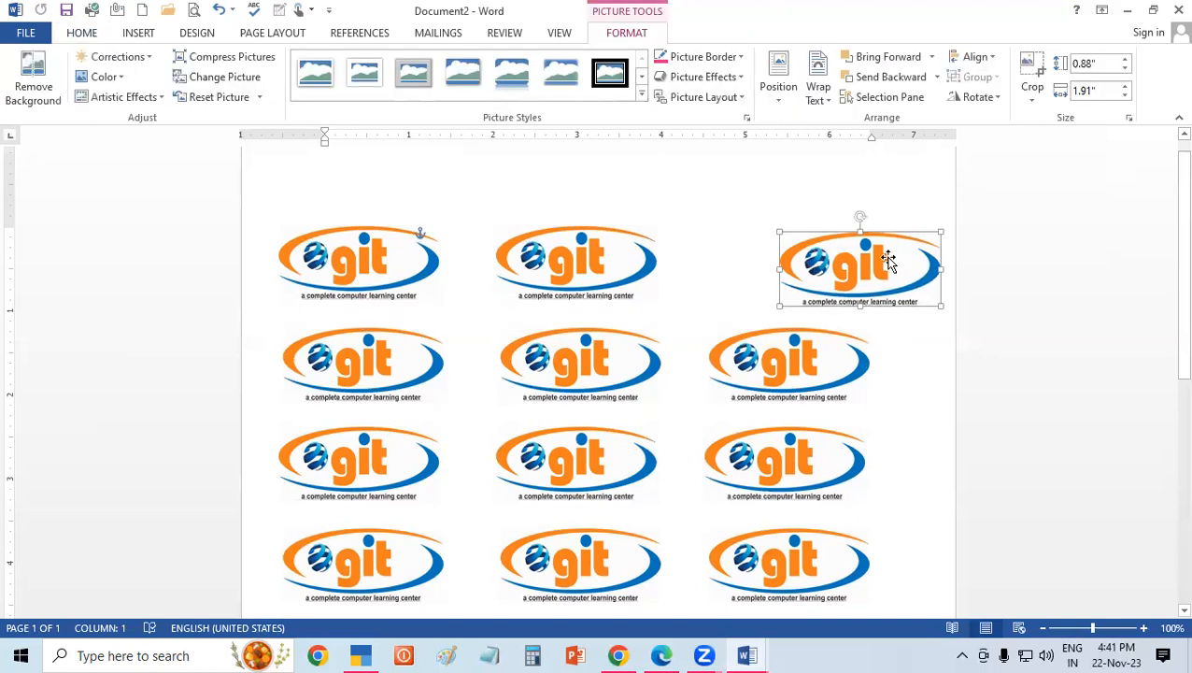
pyautogui.moveTo(757, 364); pyautogui.dragTo(845, 394)
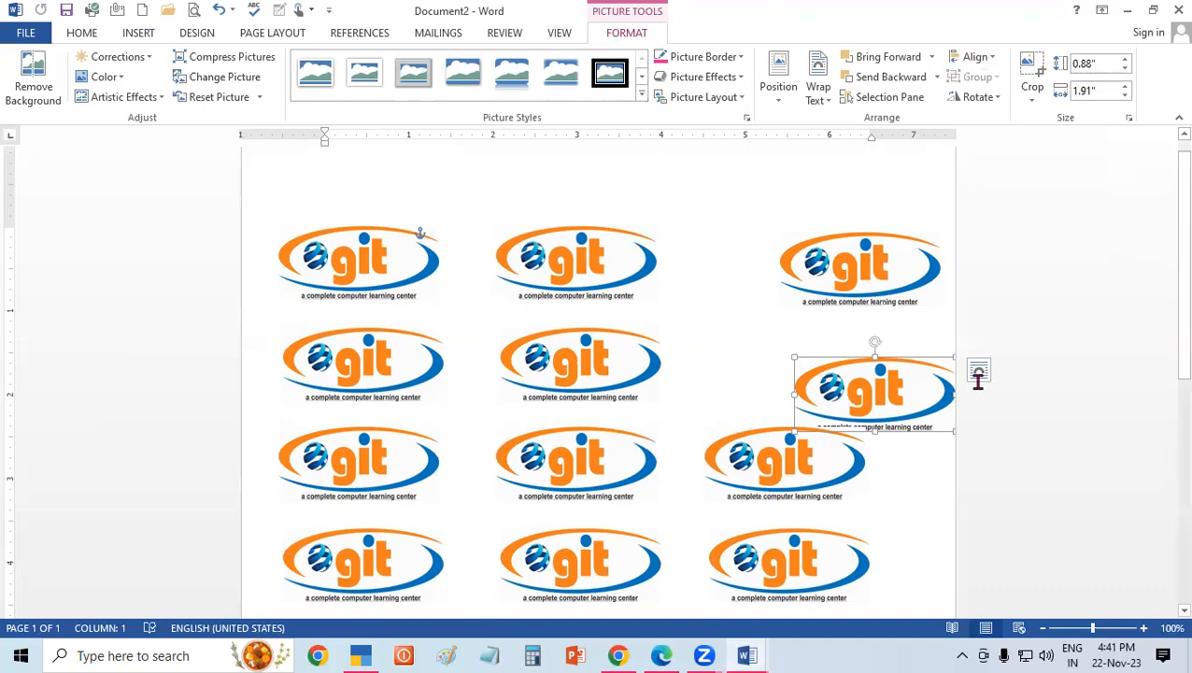
# Select everything in the document and delete all the logos.
pyautogui.click(764, 275)
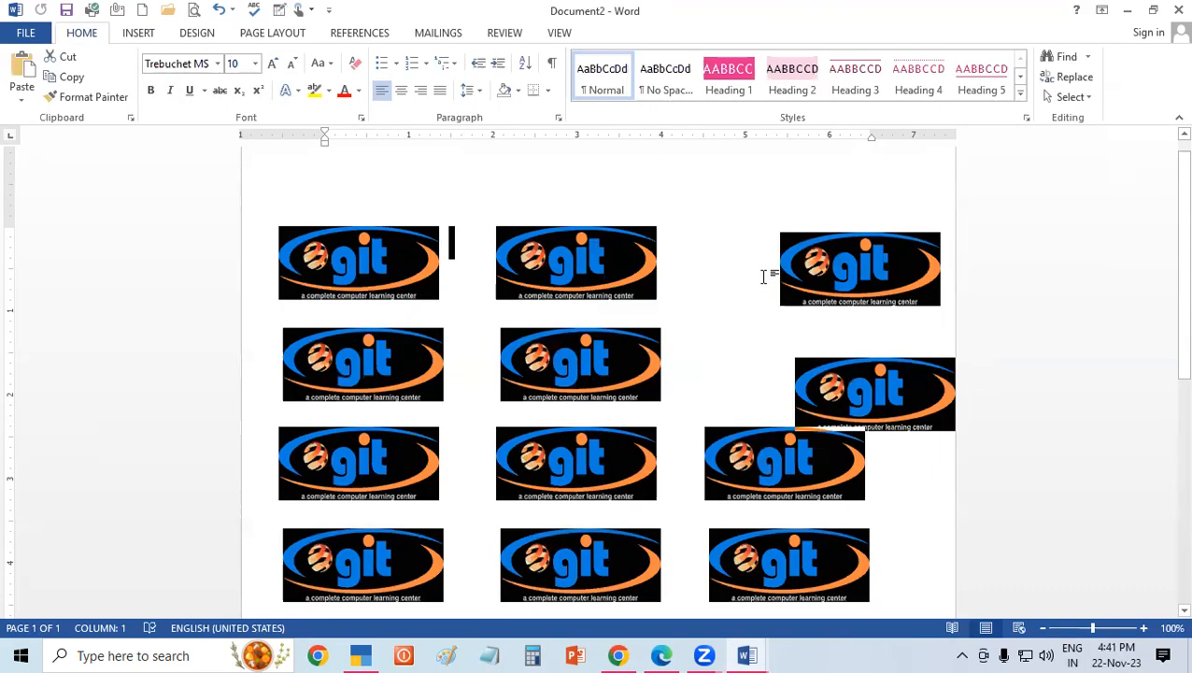
pyautogui.hotkey('ctrl', 'a')
pyautogui.press('Delete')
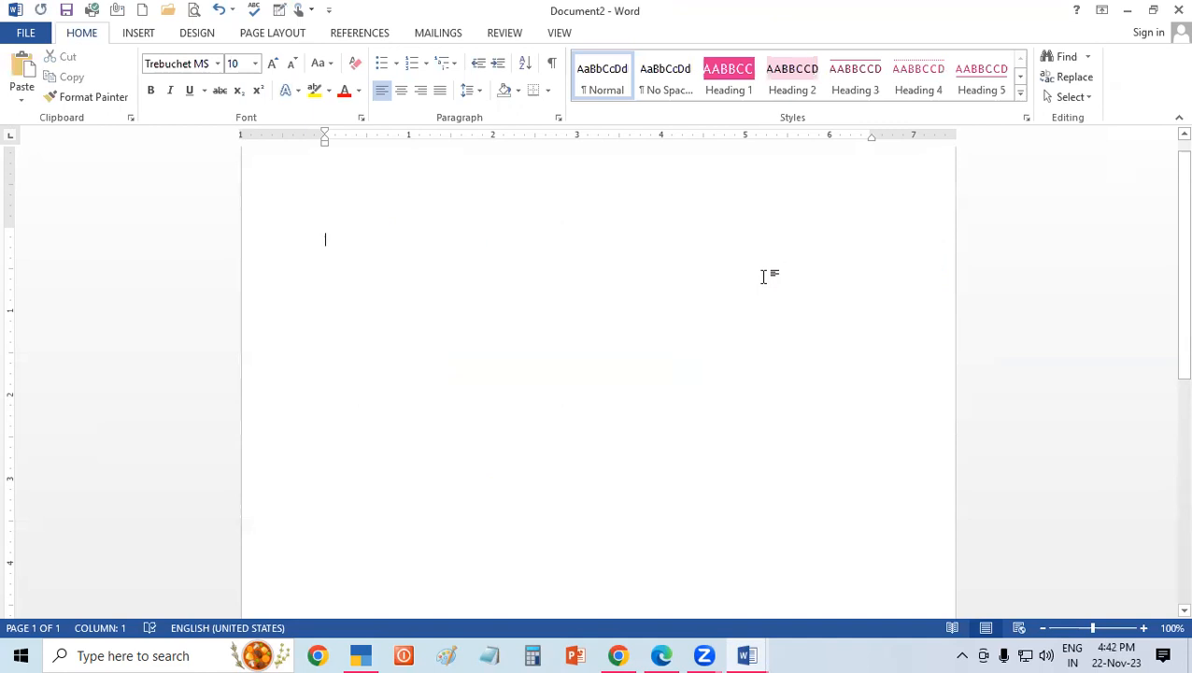
# Start inserting a picture from file and browse the Music folder's pictures.
pyautogui.click(138, 38)
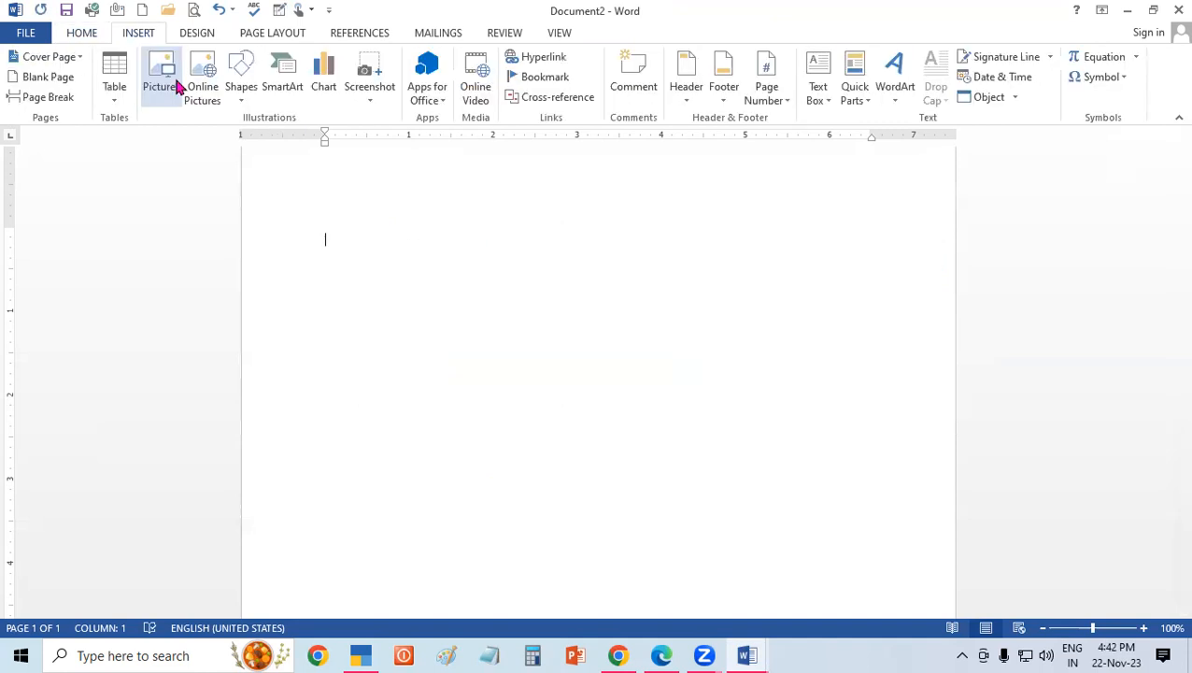
pyautogui.click(178, 86)
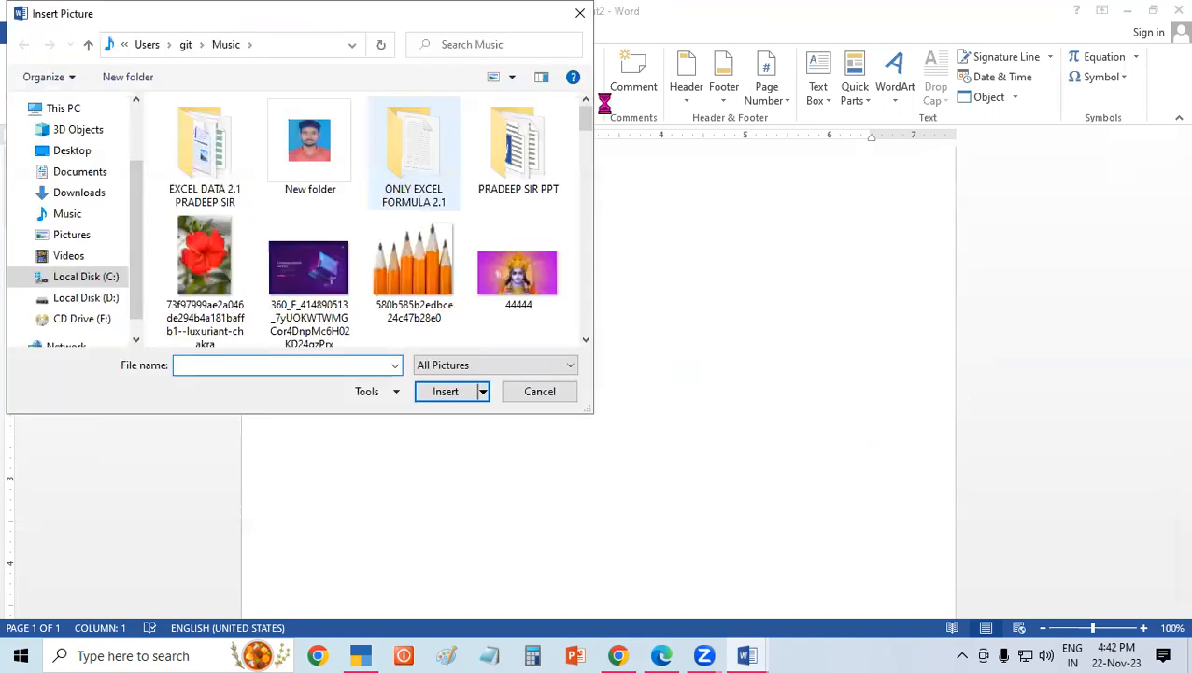
pyautogui.click(591, 198)
pyautogui.moveTo(591, 200)
pyautogui.mouseDown()
pyautogui.moveTo(614, 330)
pyautogui.moveTo(604, 209)
pyautogui.moveTo(565, 224)
pyautogui.mouseUp()
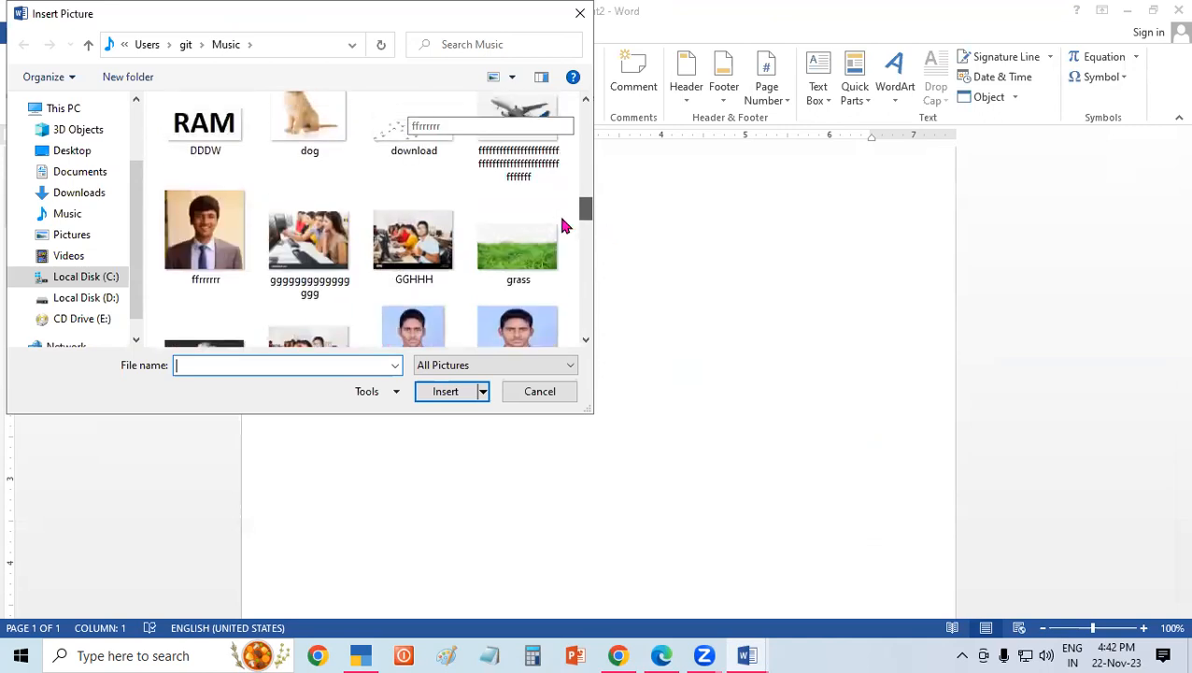
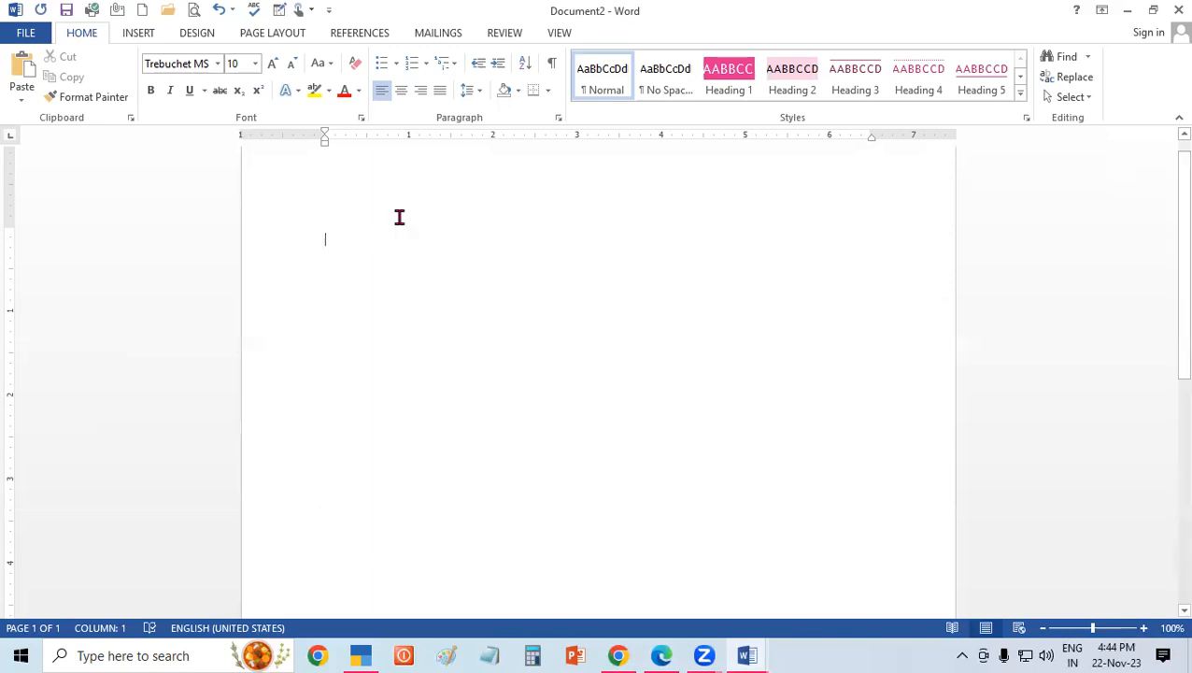
# Insert the portrait of the man in the plaid shirt from the Music folder and enlarge it to about 3.43" by 2.67".
pyautogui.click(139, 34)
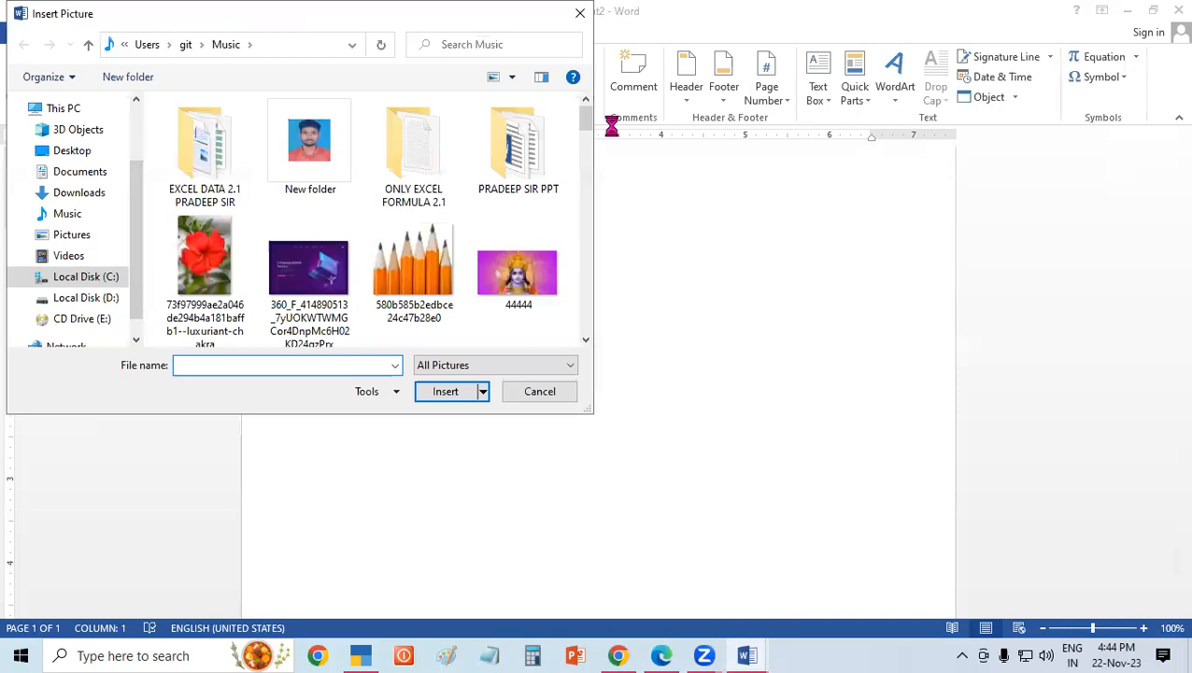
pyautogui.scroll(-5, 588, 155)
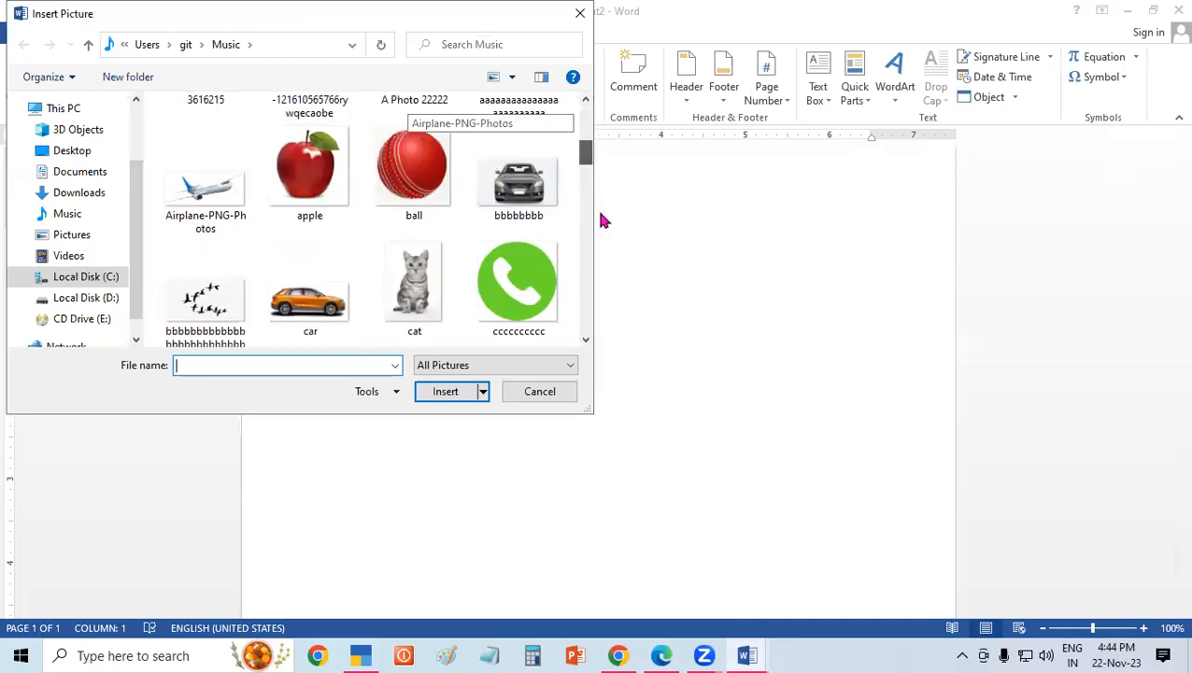
pyautogui.scroll(-3, 467, 213)
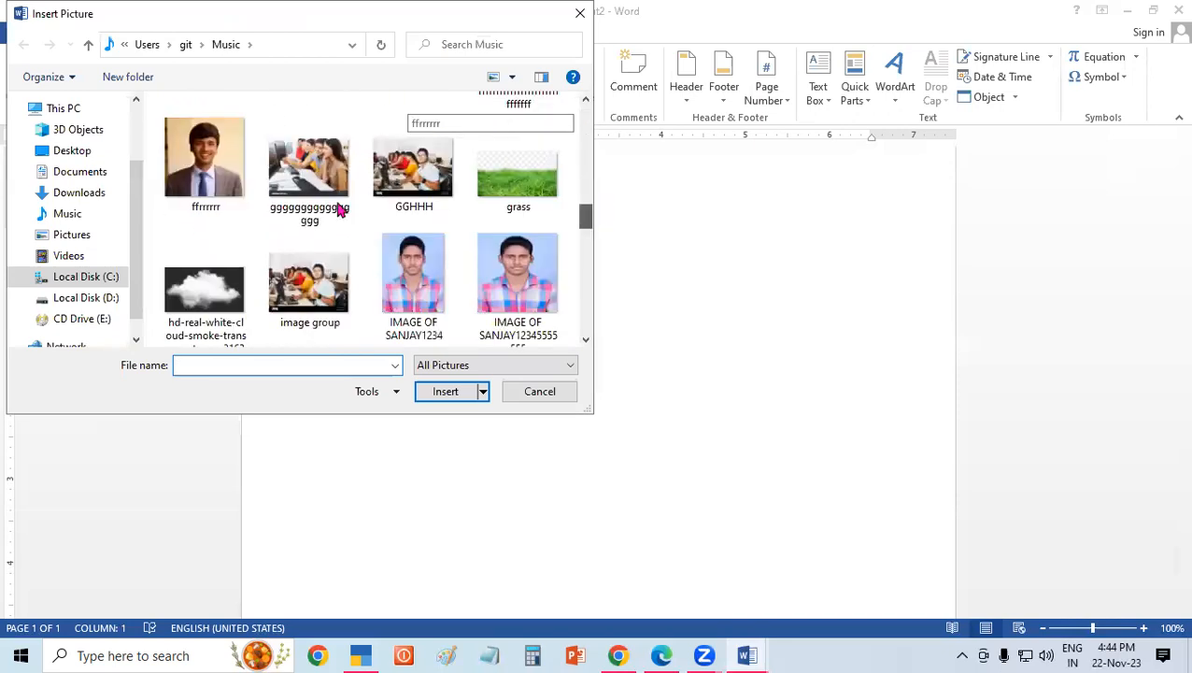
pyautogui.click(389, 269)
pyautogui.click(452, 390)
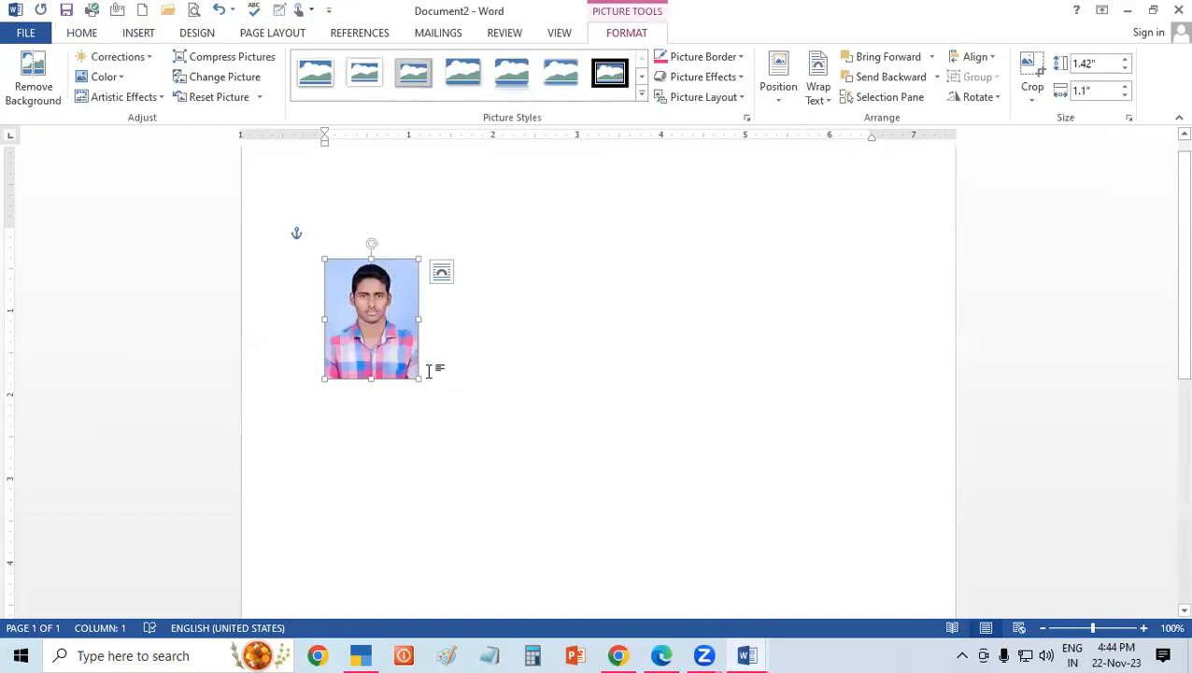
pyautogui.moveTo(418, 378); pyautogui.dragTo(549, 456)
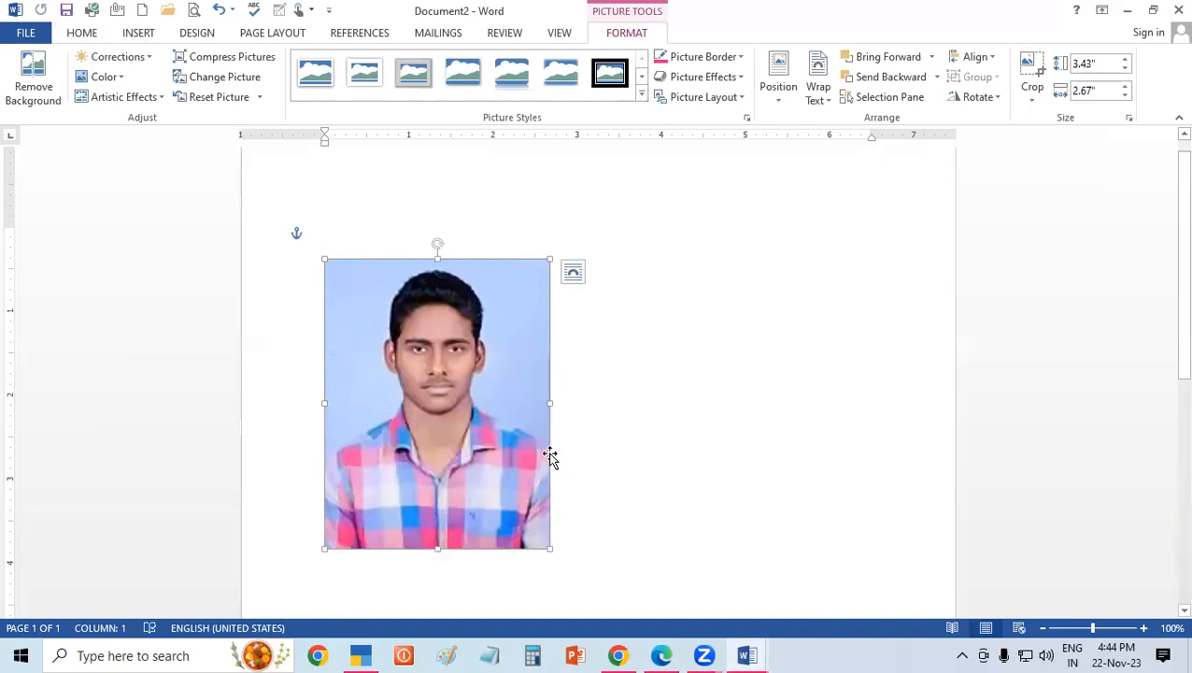
# Try cropping the portrait's bottom and right edges to about 2.45" high by 2.55" wide, and undo the crop.
pyautogui.click(1032, 93)
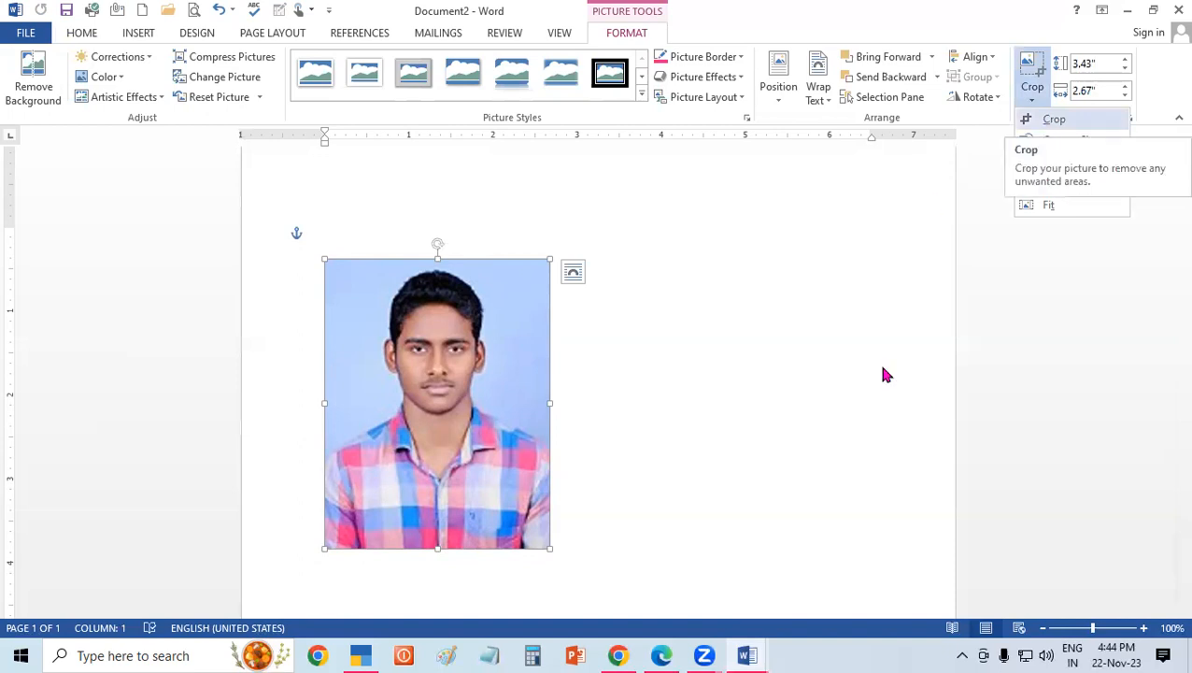
pyautogui.click(1055, 119)
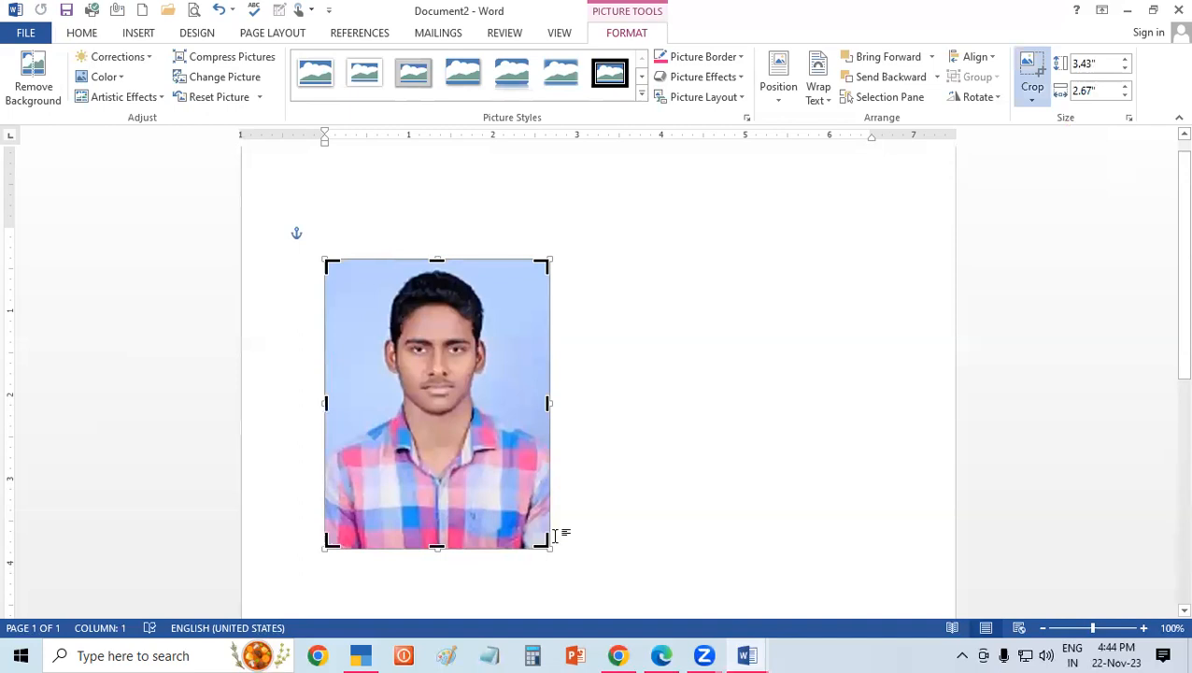
pyautogui.moveTo(540, 535); pyautogui.dragTo(539, 465)
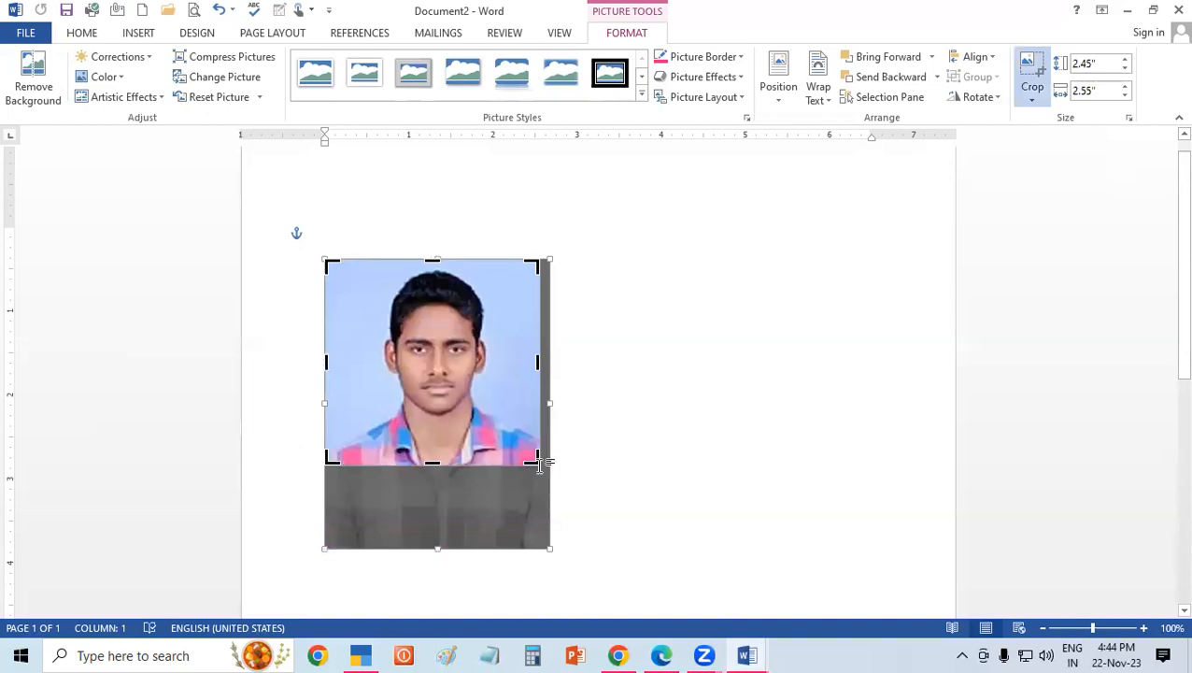
pyautogui.click(540, 464)
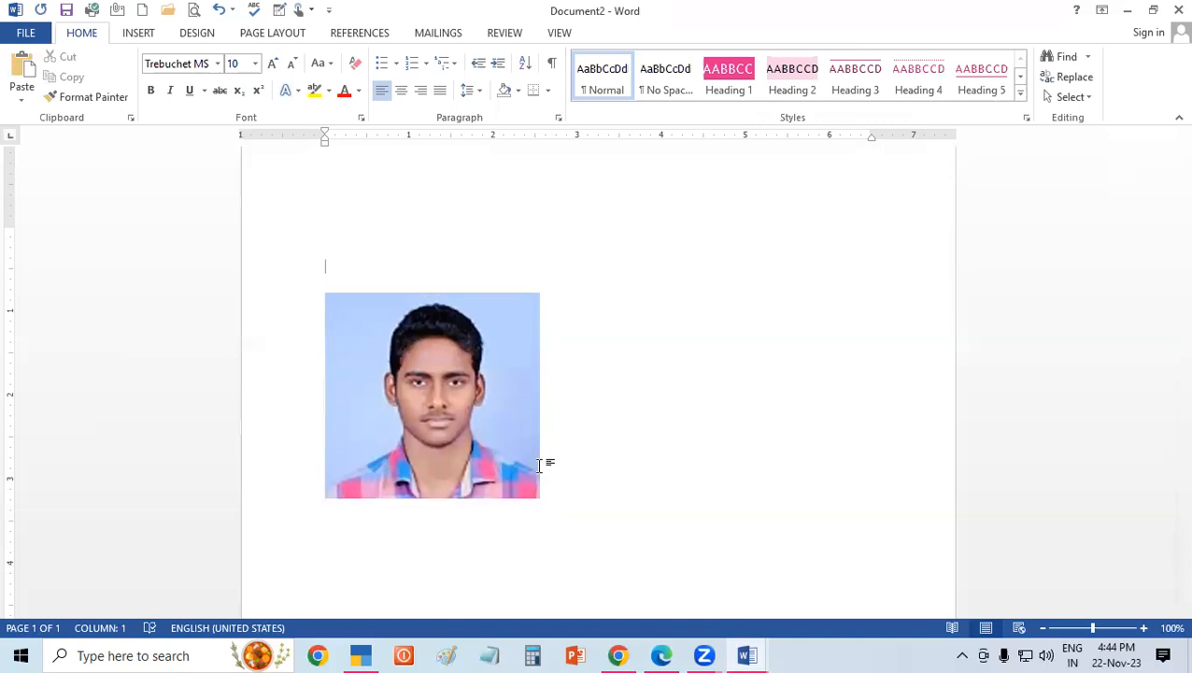
pyautogui.hotkey('ctrl', 'z')
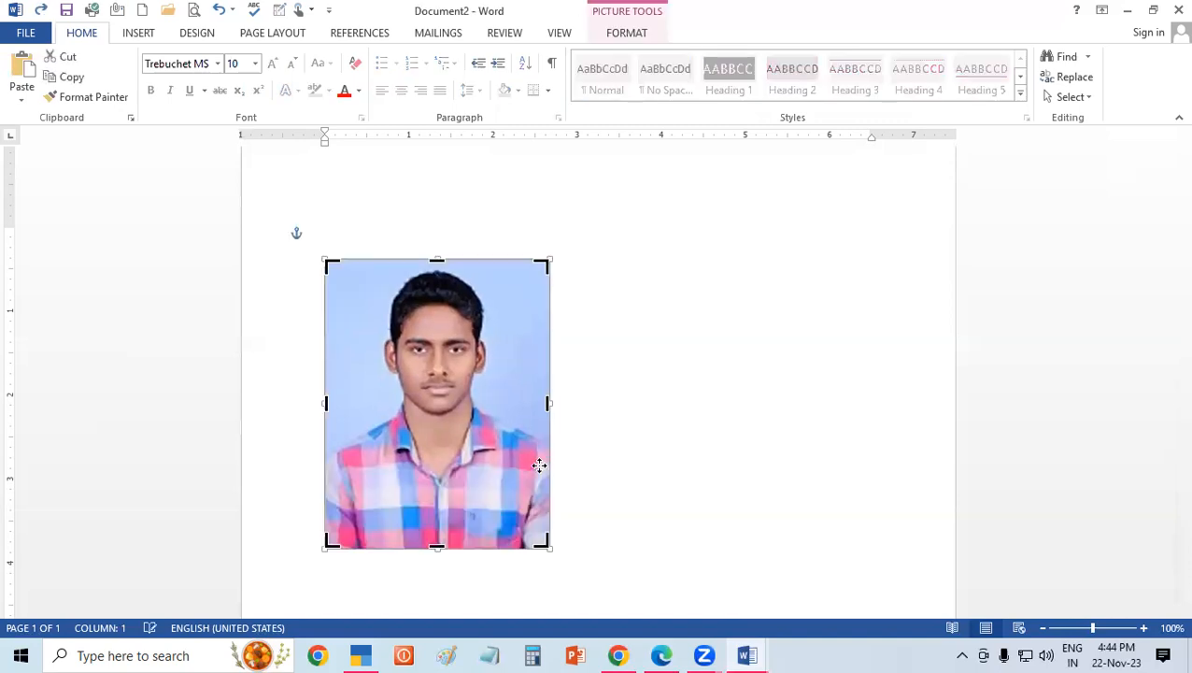
# Try cropping the portrait to an oval and shortening it to about 2.49" high, and undo these changes.
pyautogui.click(1035, 100)
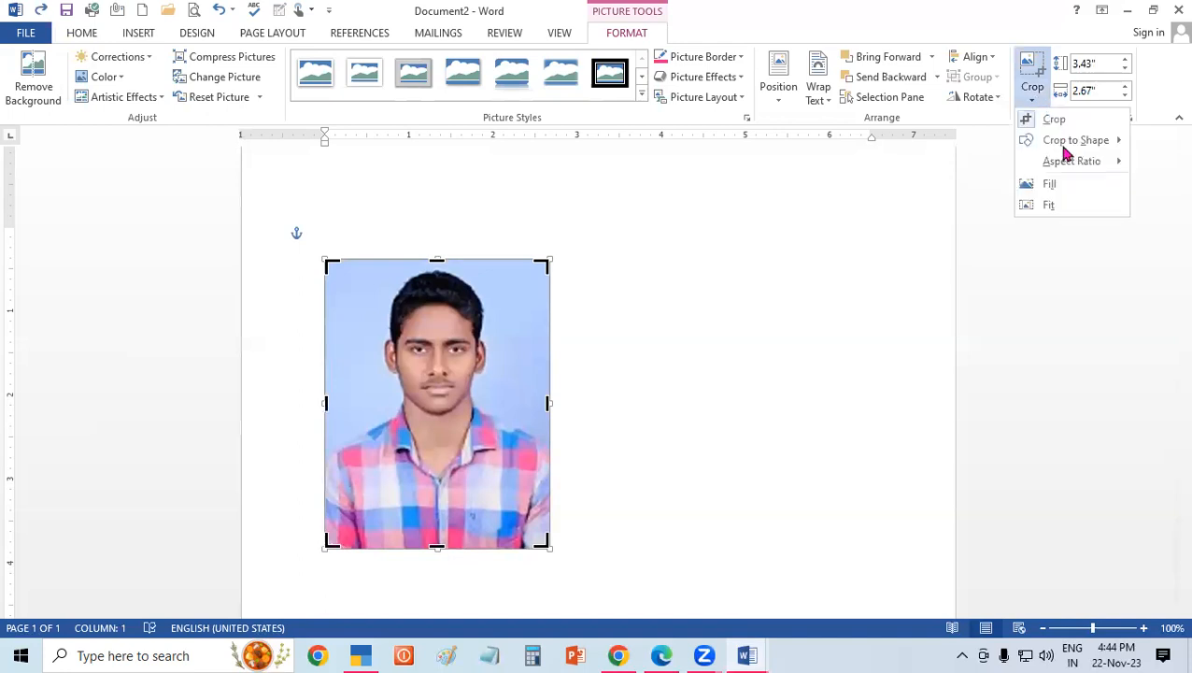
pyautogui.moveTo(1065, 149)
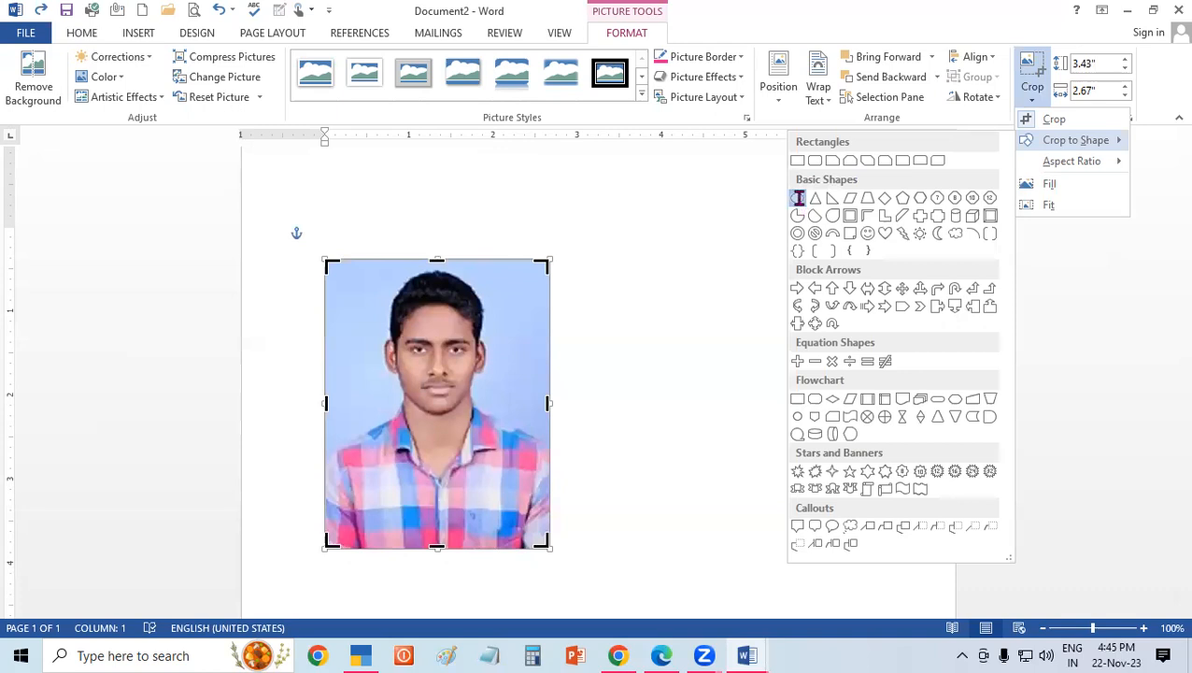
pyautogui.click(797, 197)
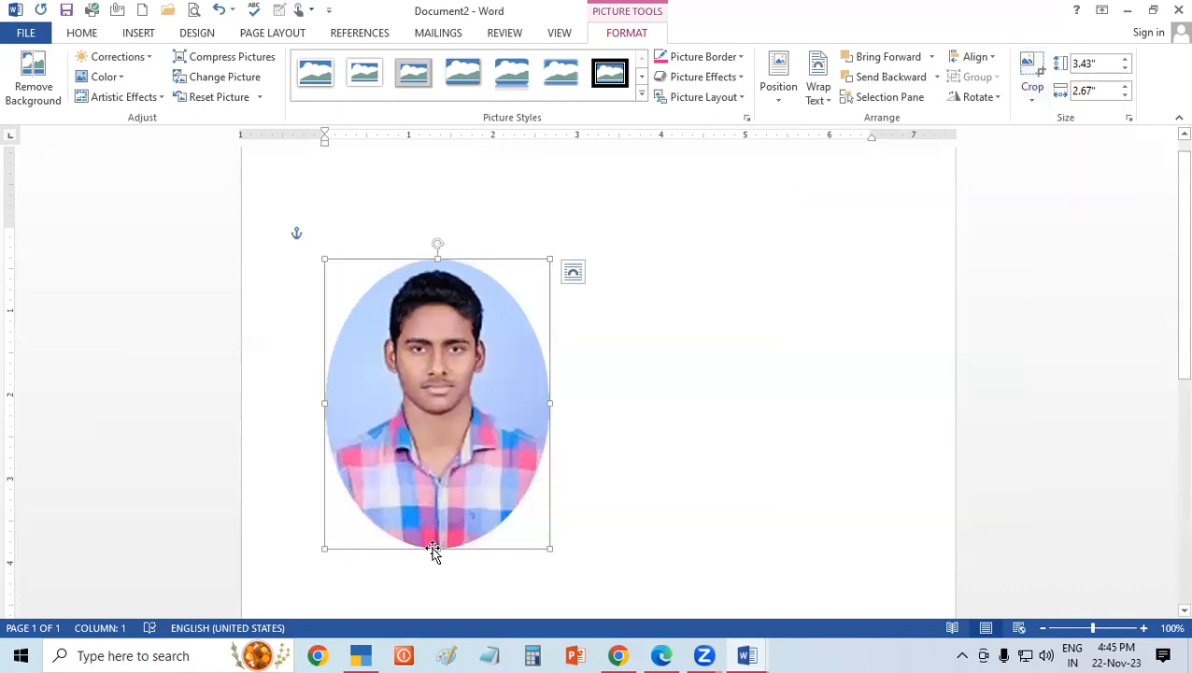
pyautogui.moveTo(430, 497); pyautogui.dragTo(433, 470)
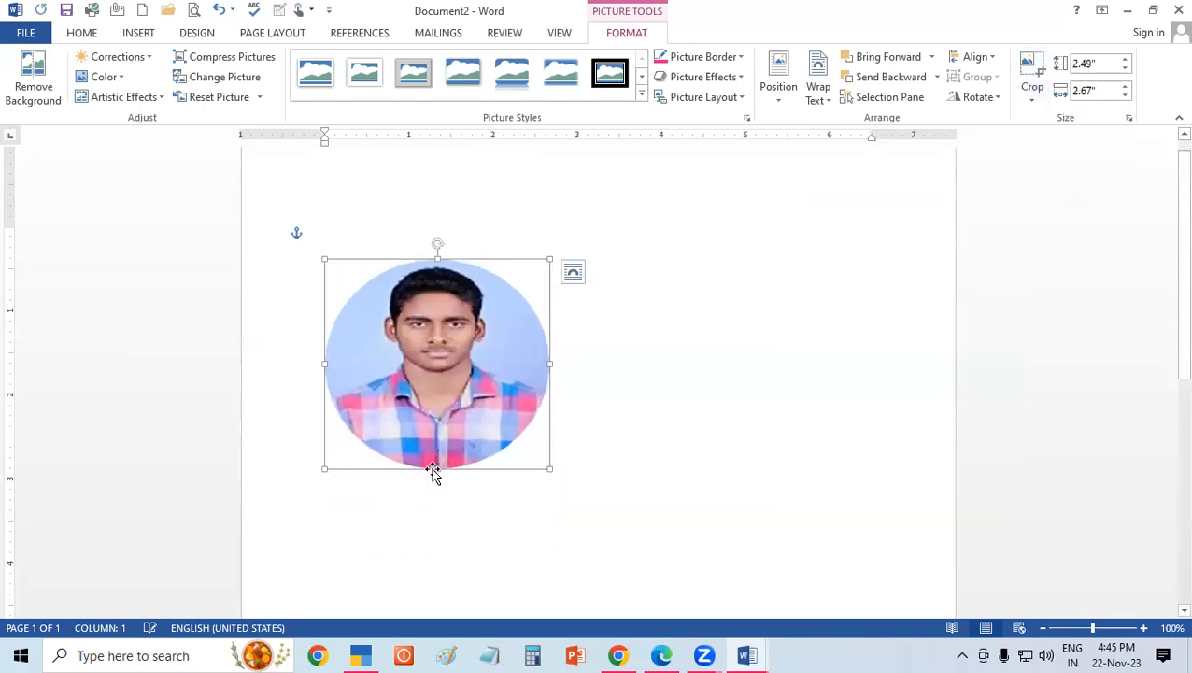
pyautogui.press('Return')
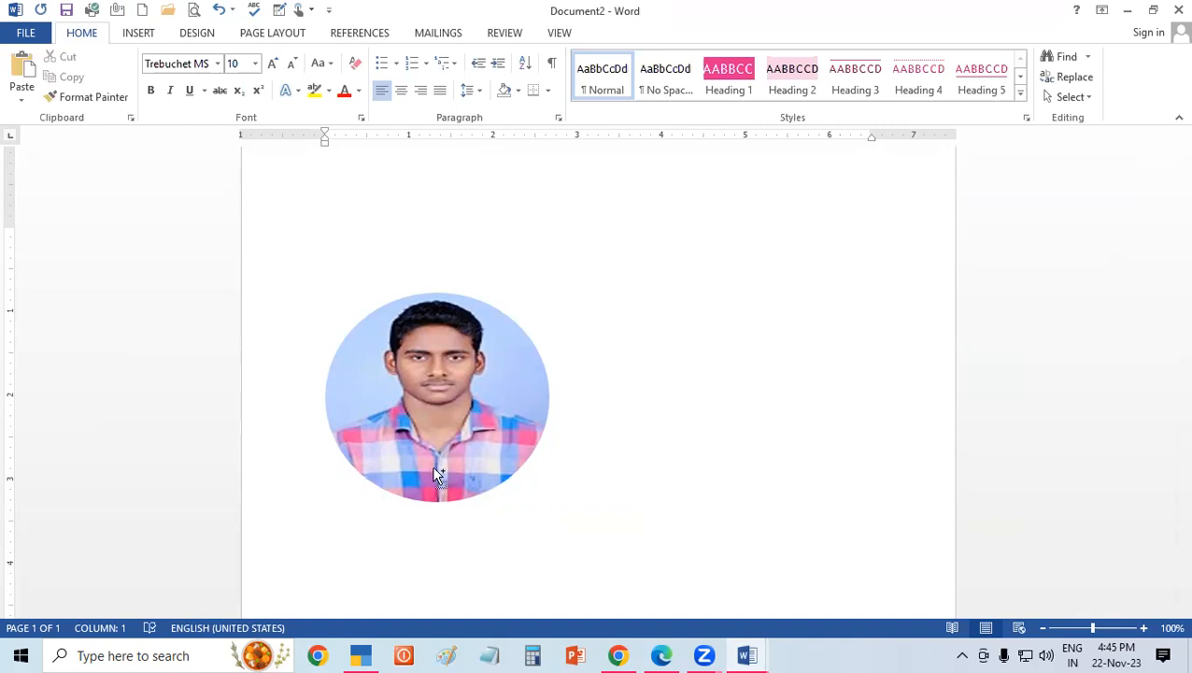
pyautogui.hotkey('ctrl', 'z')
pyautogui.hotkey('ctrl', 'z')
pyautogui.hotkey('ctrl', 'z')
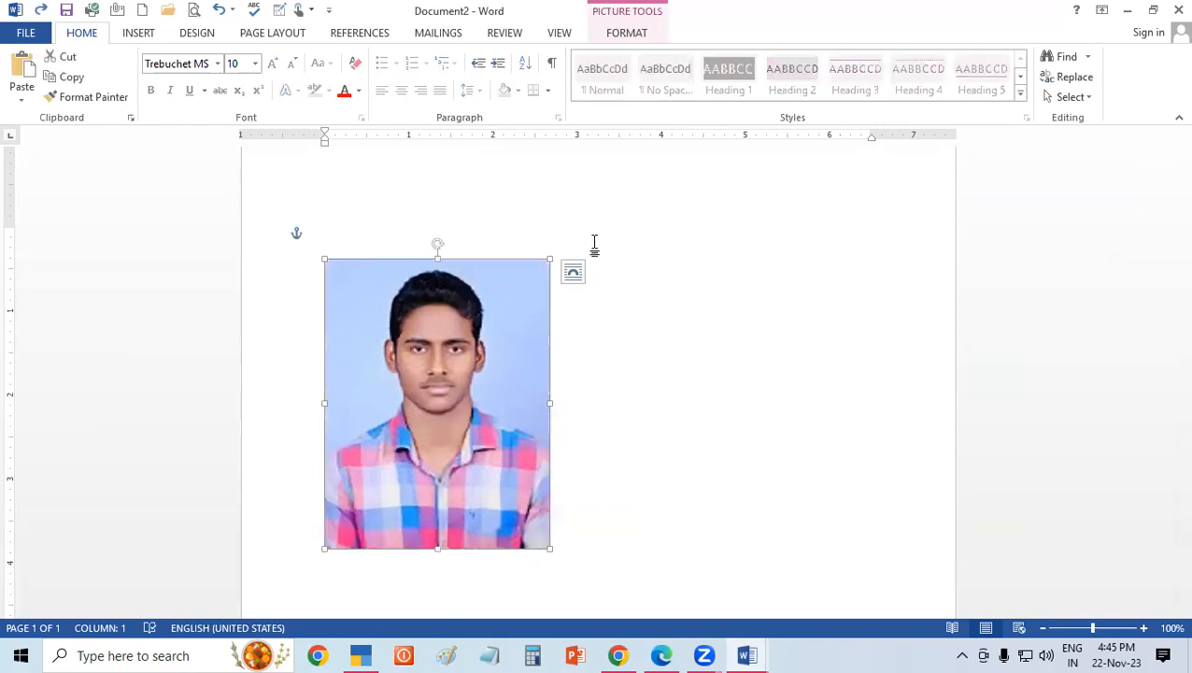
# Try cropping the portrait to the plaque shape with concave corners, and undo it.
pyautogui.click(647, 36)
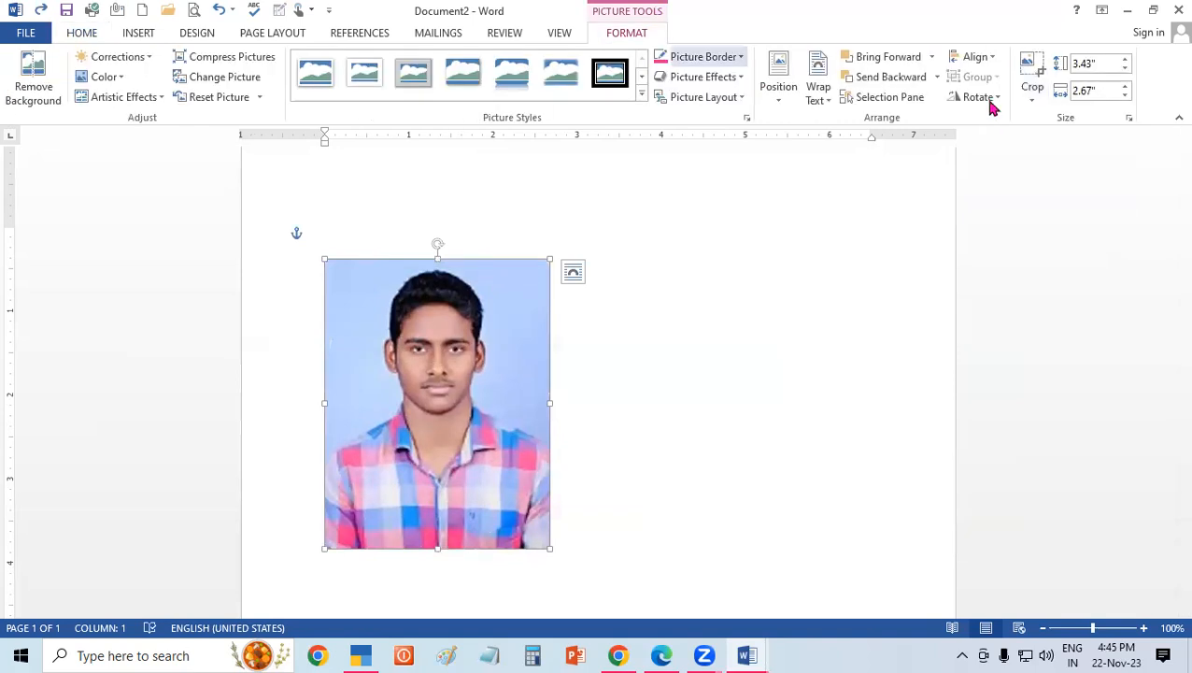
pyautogui.click(1032, 94)
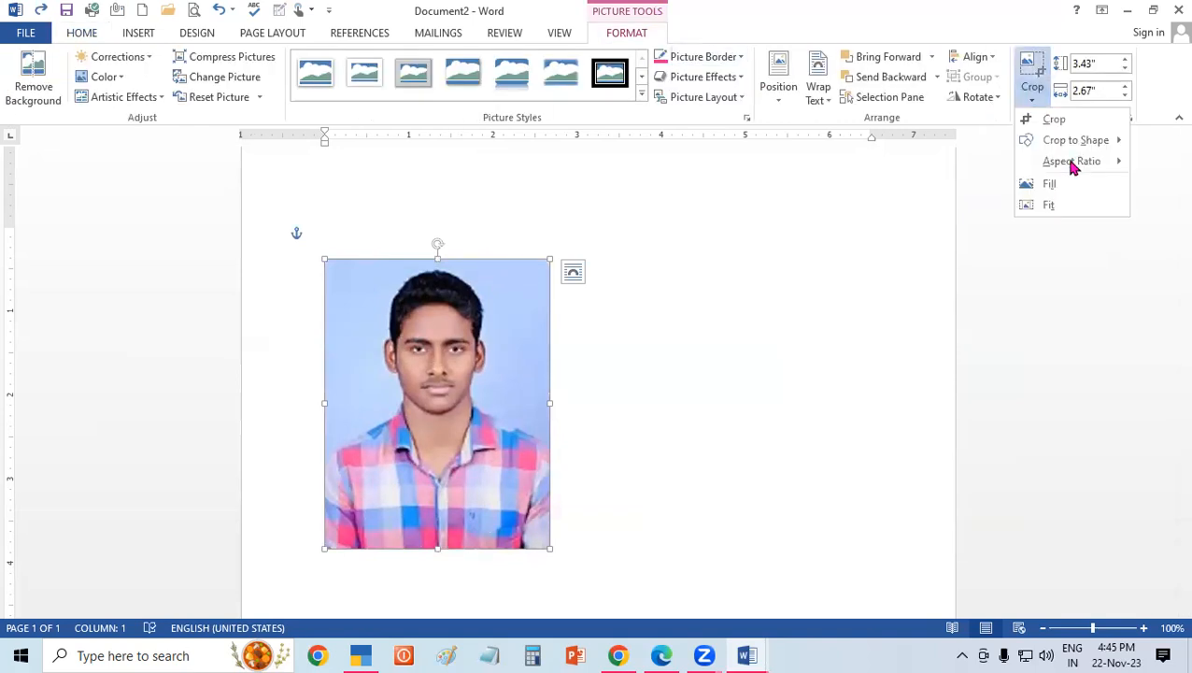
pyautogui.moveTo(1073, 166)
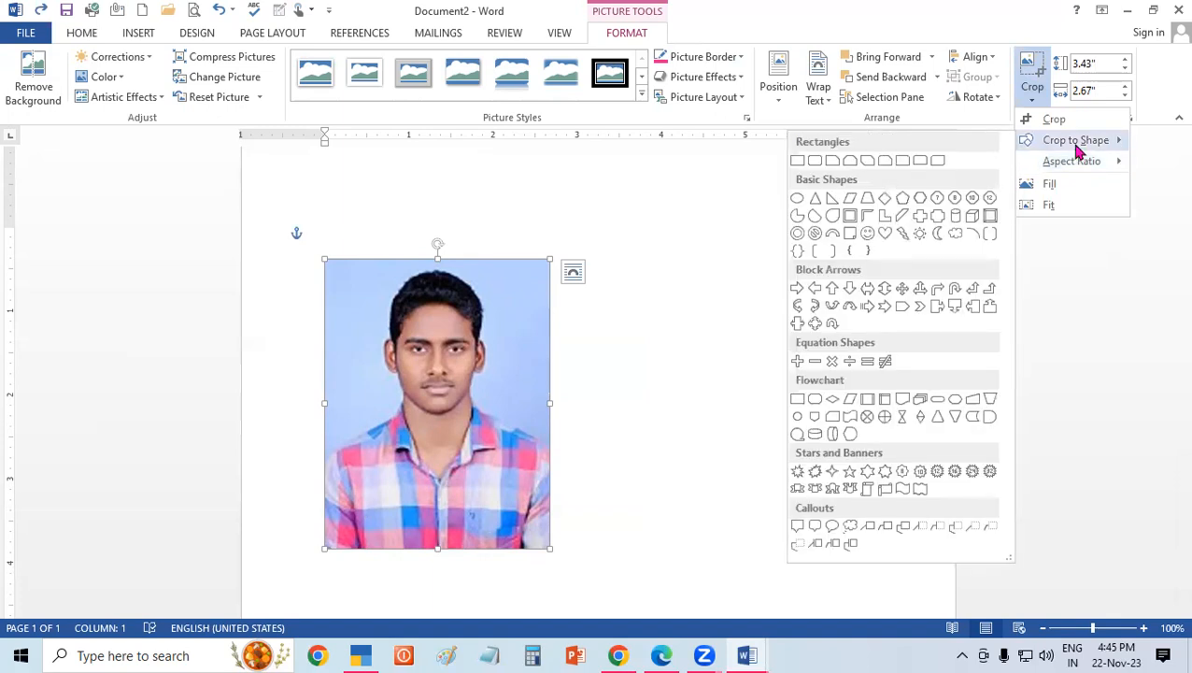
pyautogui.click(937, 217)
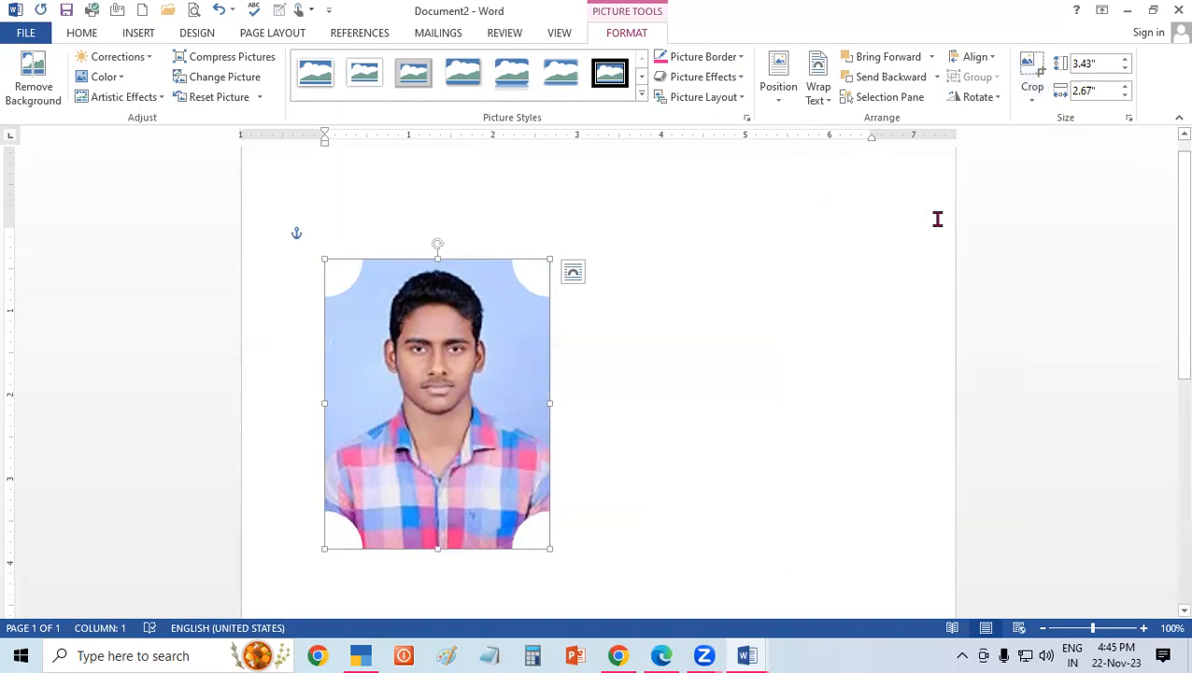
pyautogui.click(937, 219)
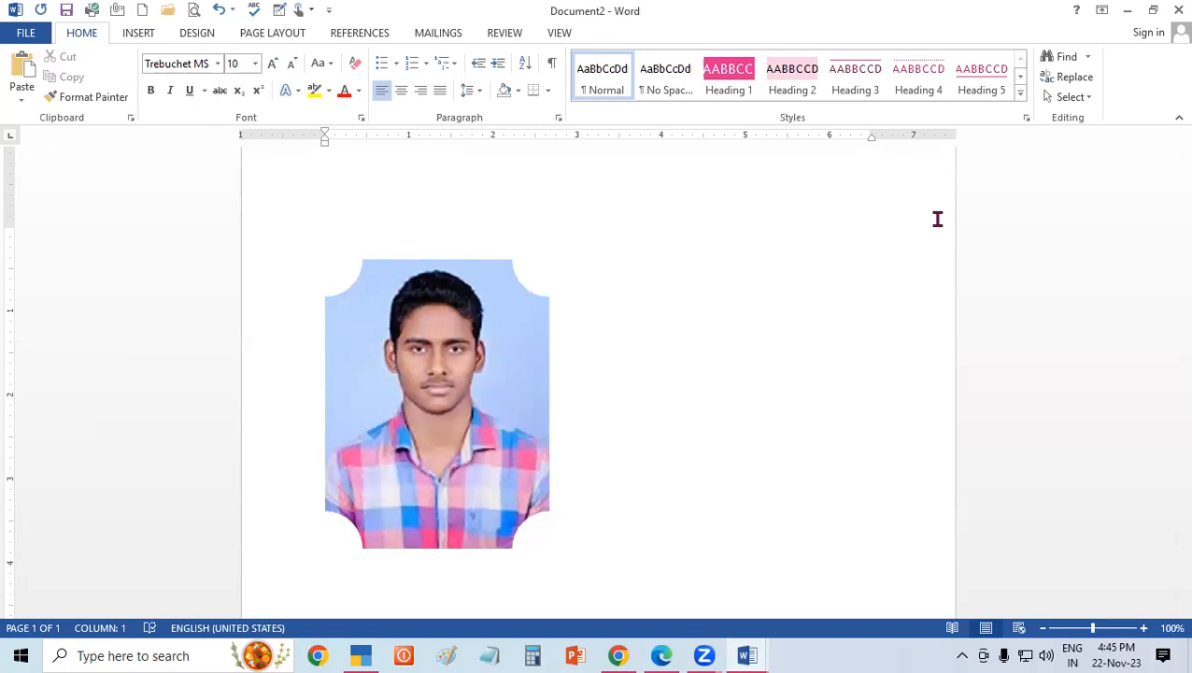
pyautogui.hotkey('ctrl', 'z')
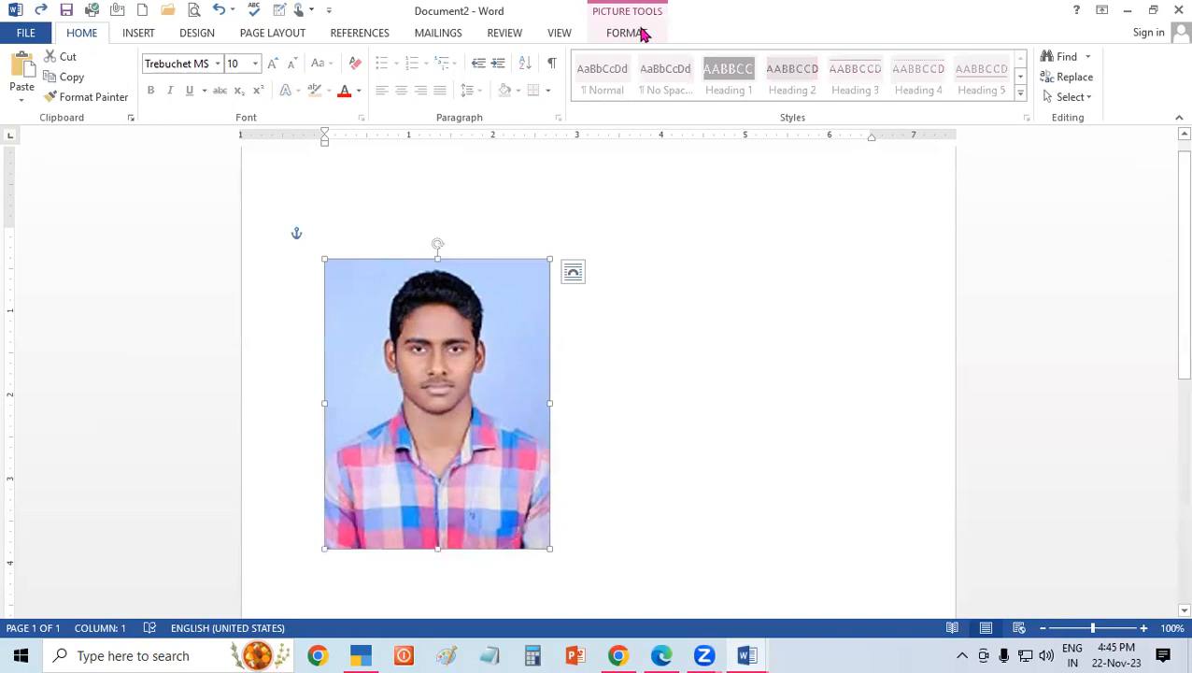
# Crop the portrait to the 4:5 portrait aspect ratio.
pyautogui.click(642, 34)
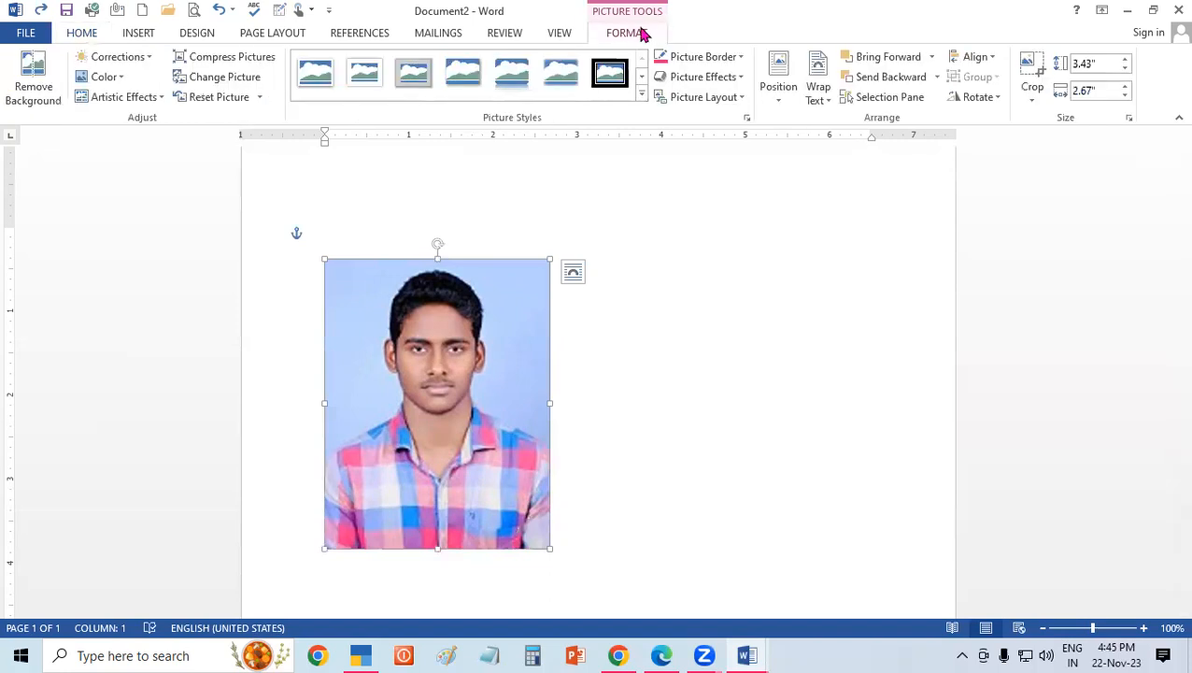
pyautogui.click(1035, 94)
pyautogui.moveTo(1080, 165)
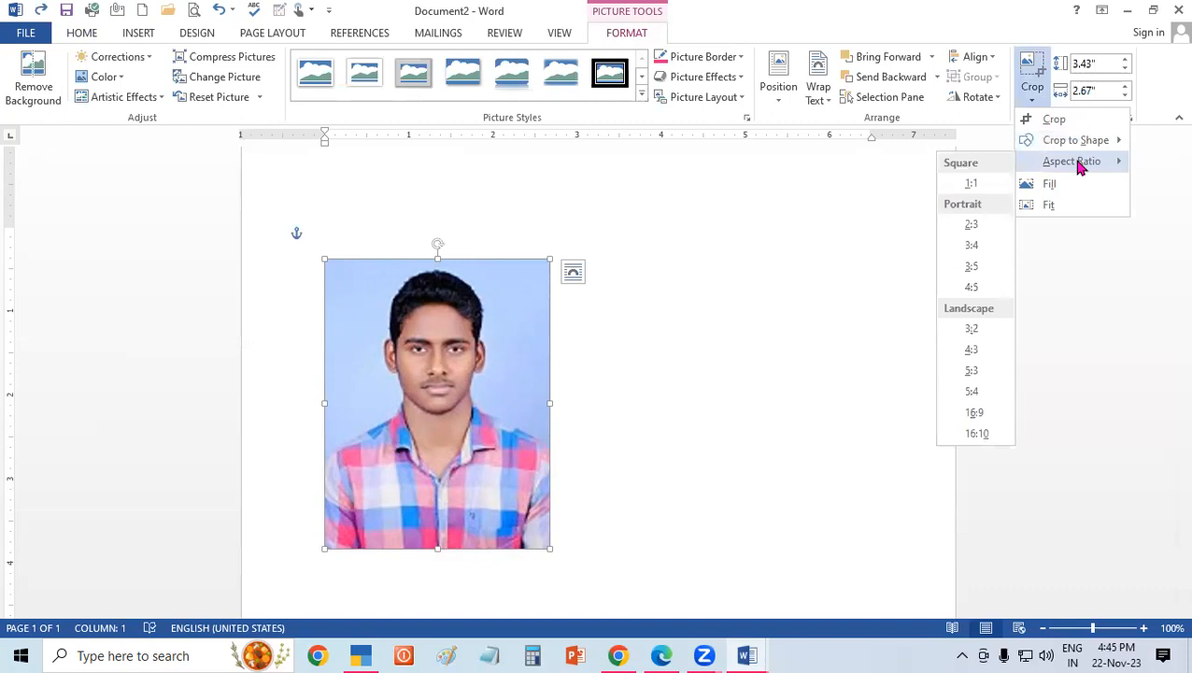
pyautogui.click(974, 290)
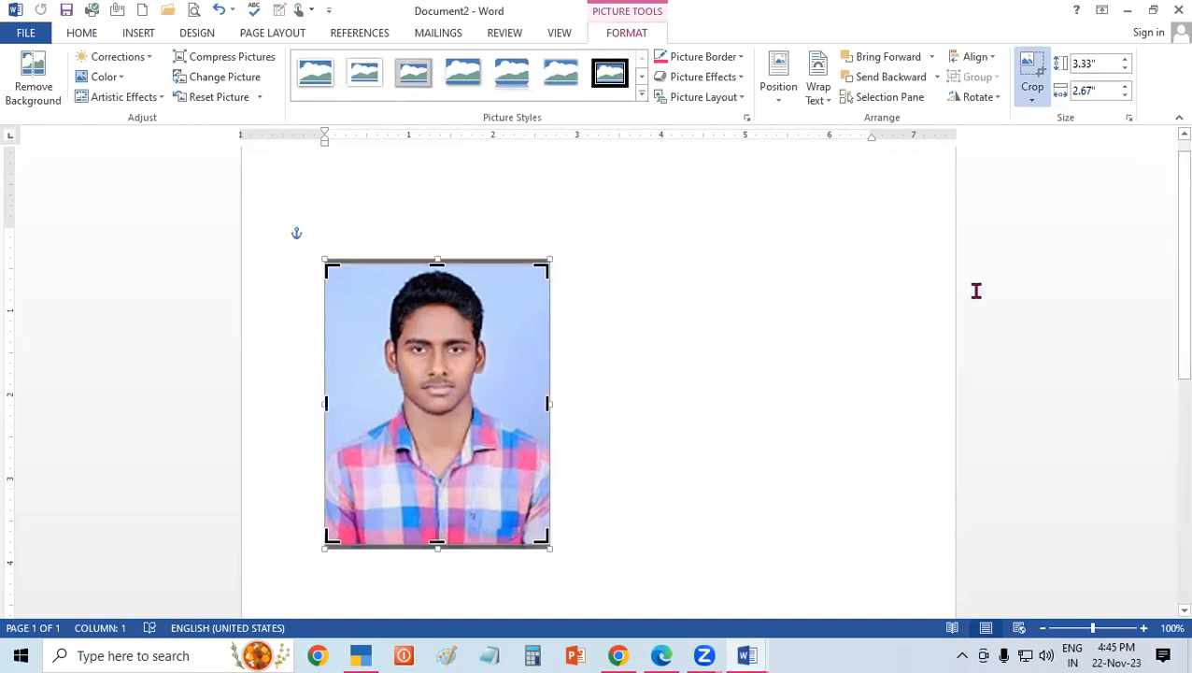
pyautogui.click(975, 290)
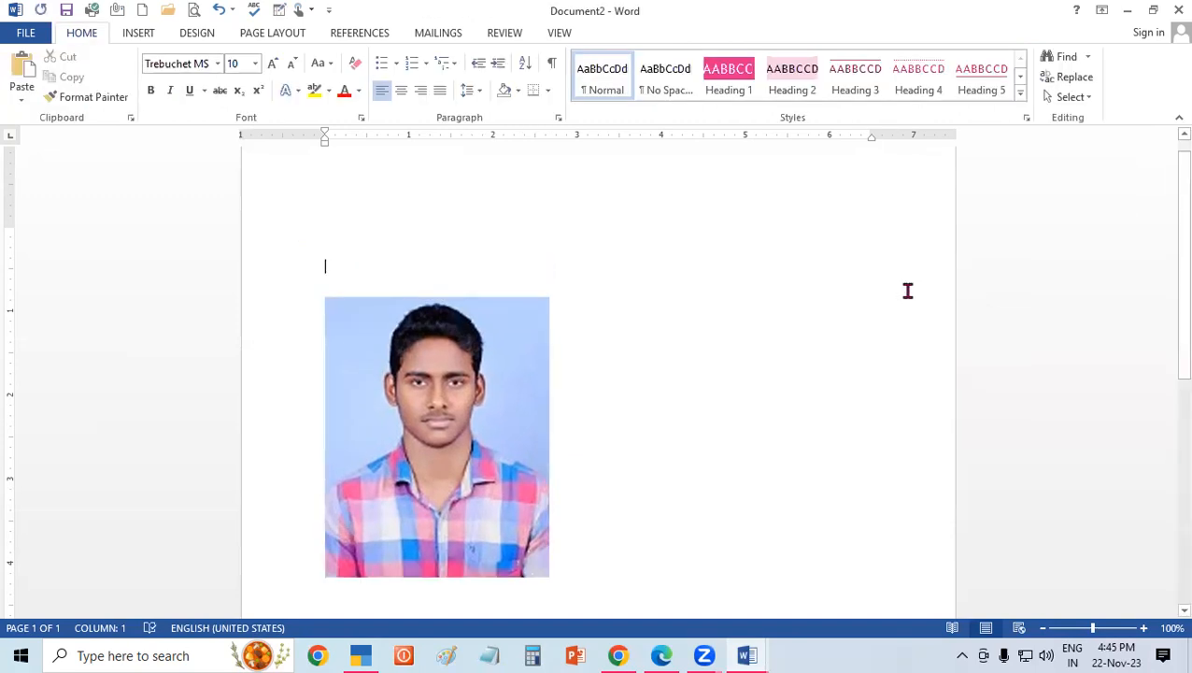
# Enlarge the cropped portrait in increments to 4" high and 3.2" wide.
pyautogui.click(526, 417)
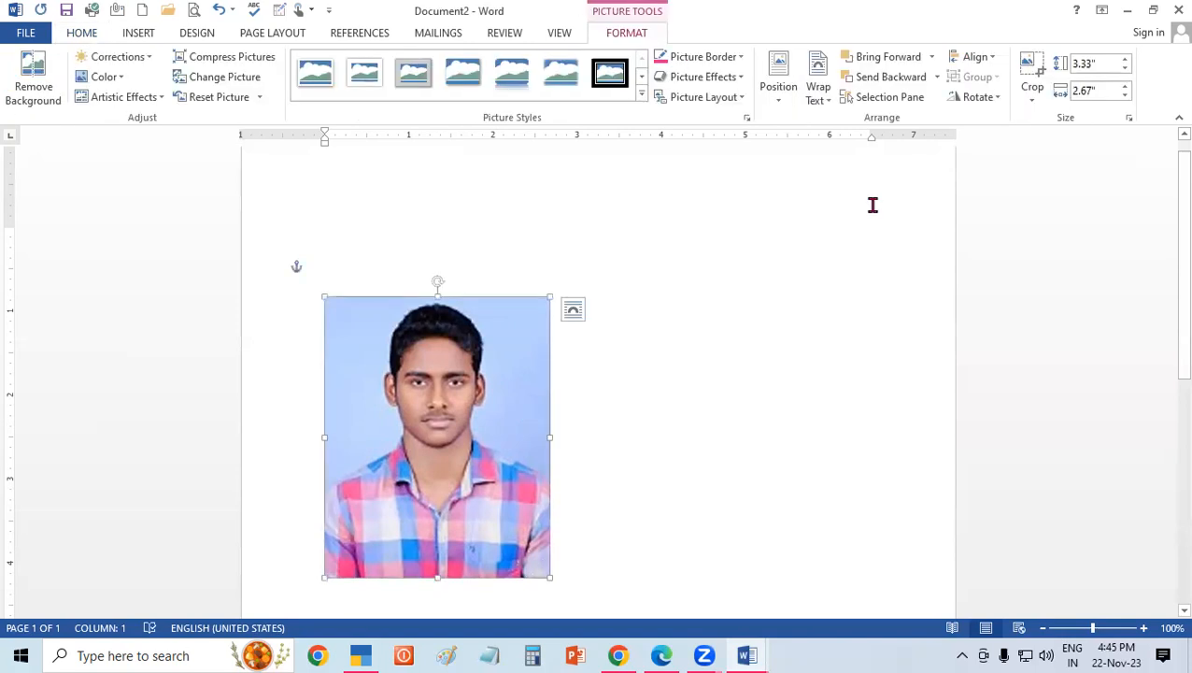
pyautogui.click(1125, 60)
pyautogui.click(1125, 59)
pyautogui.click(1125, 87)
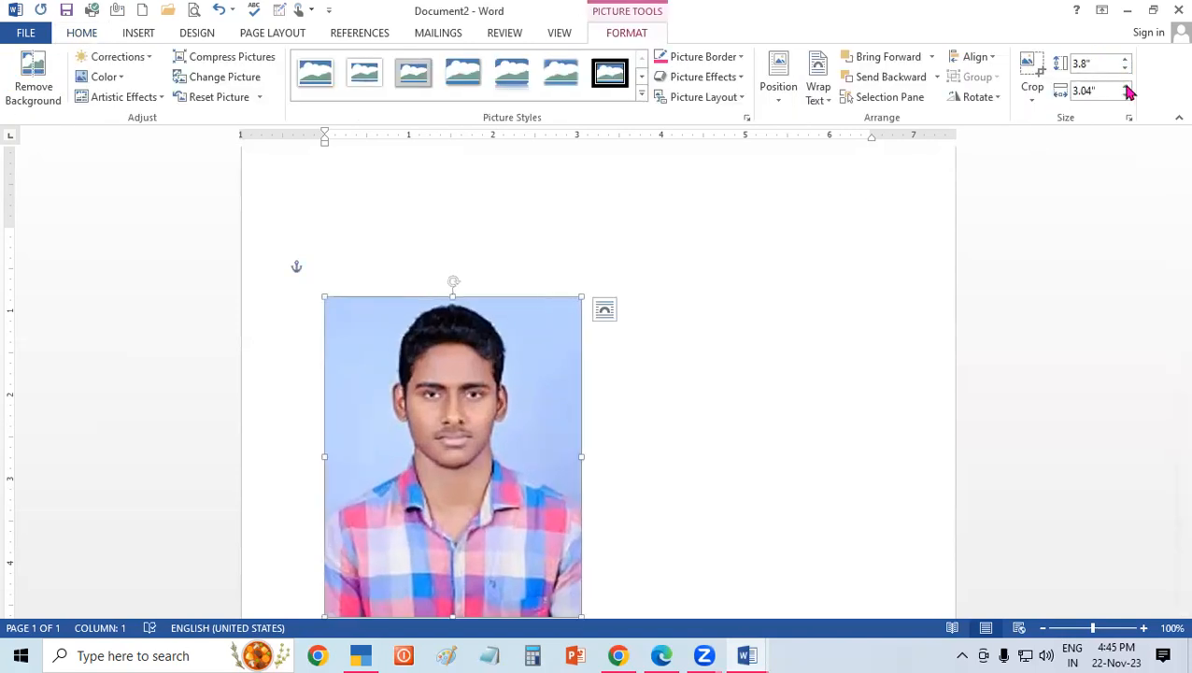
pyautogui.click(1125, 87)
# Reduce the portrait's size in increments to 2.6" high and 2.08" wide.
pyautogui.click(1126, 96)
pyautogui.click(1125, 96)
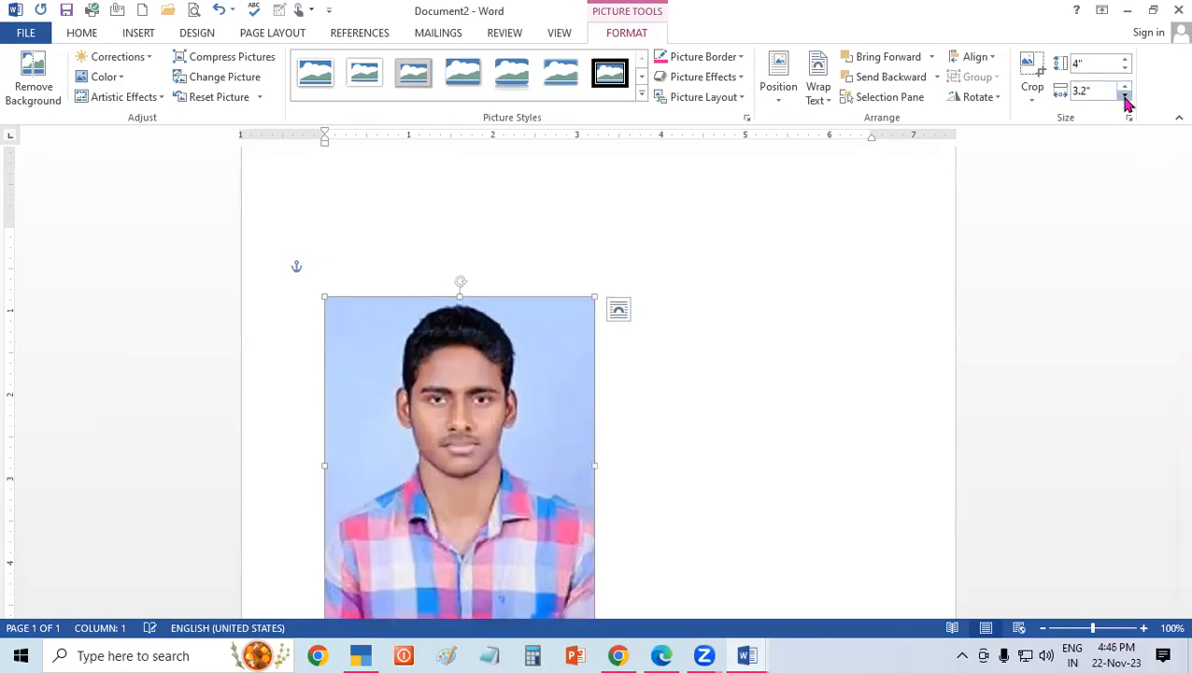
pyautogui.click(1126, 96)
pyautogui.click(1126, 67)
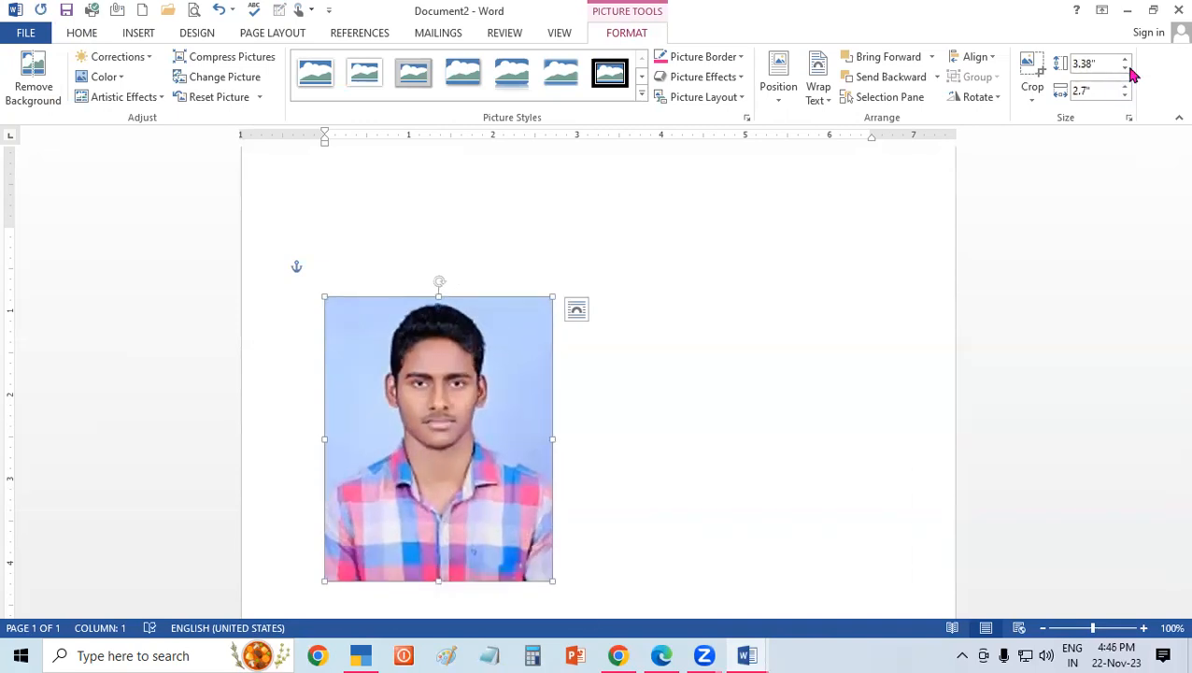
pyautogui.click(1126, 69)
pyautogui.click(1125, 69)
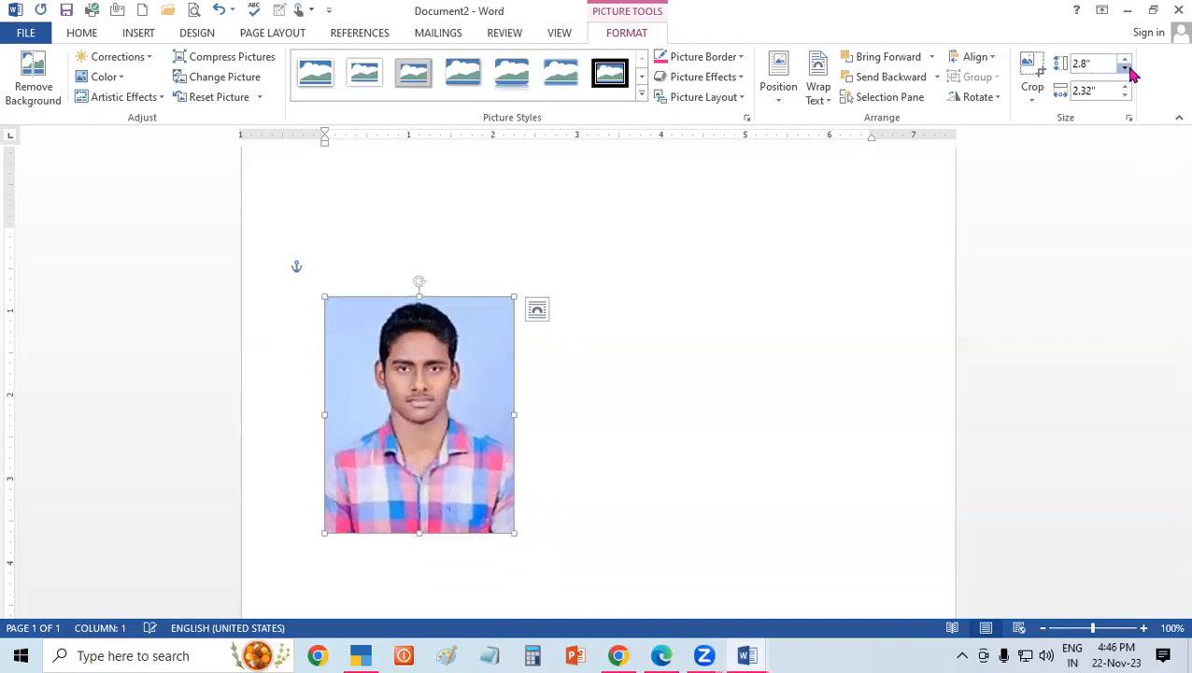
pyautogui.click(1126, 68)
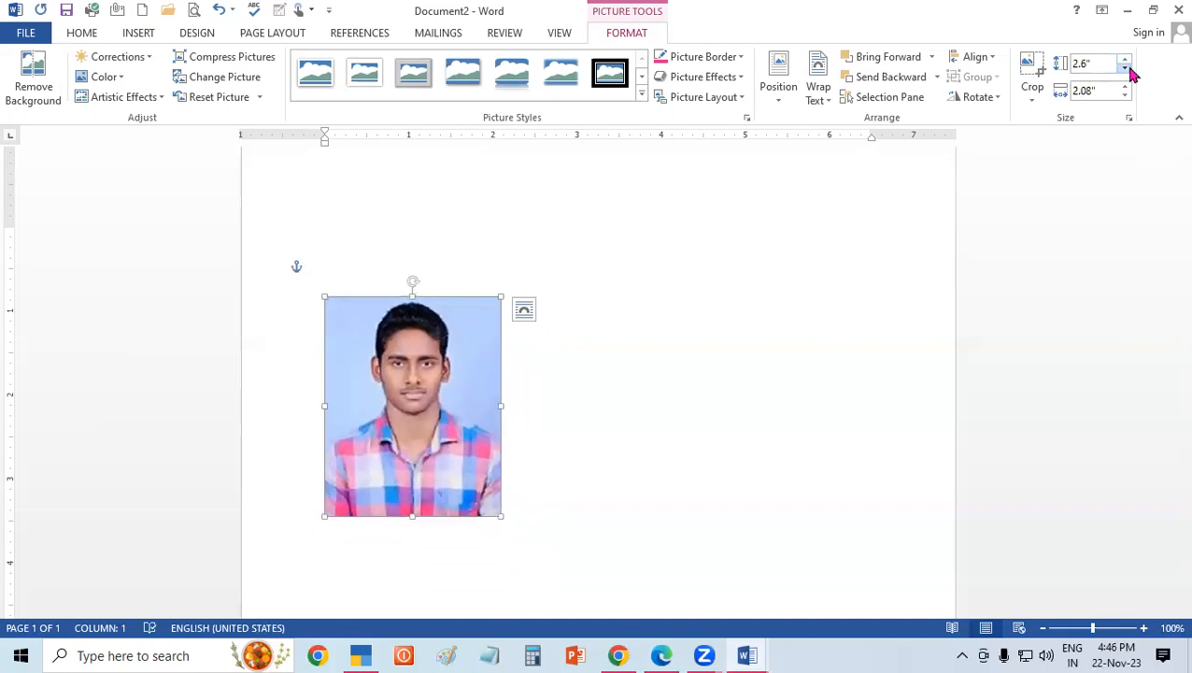